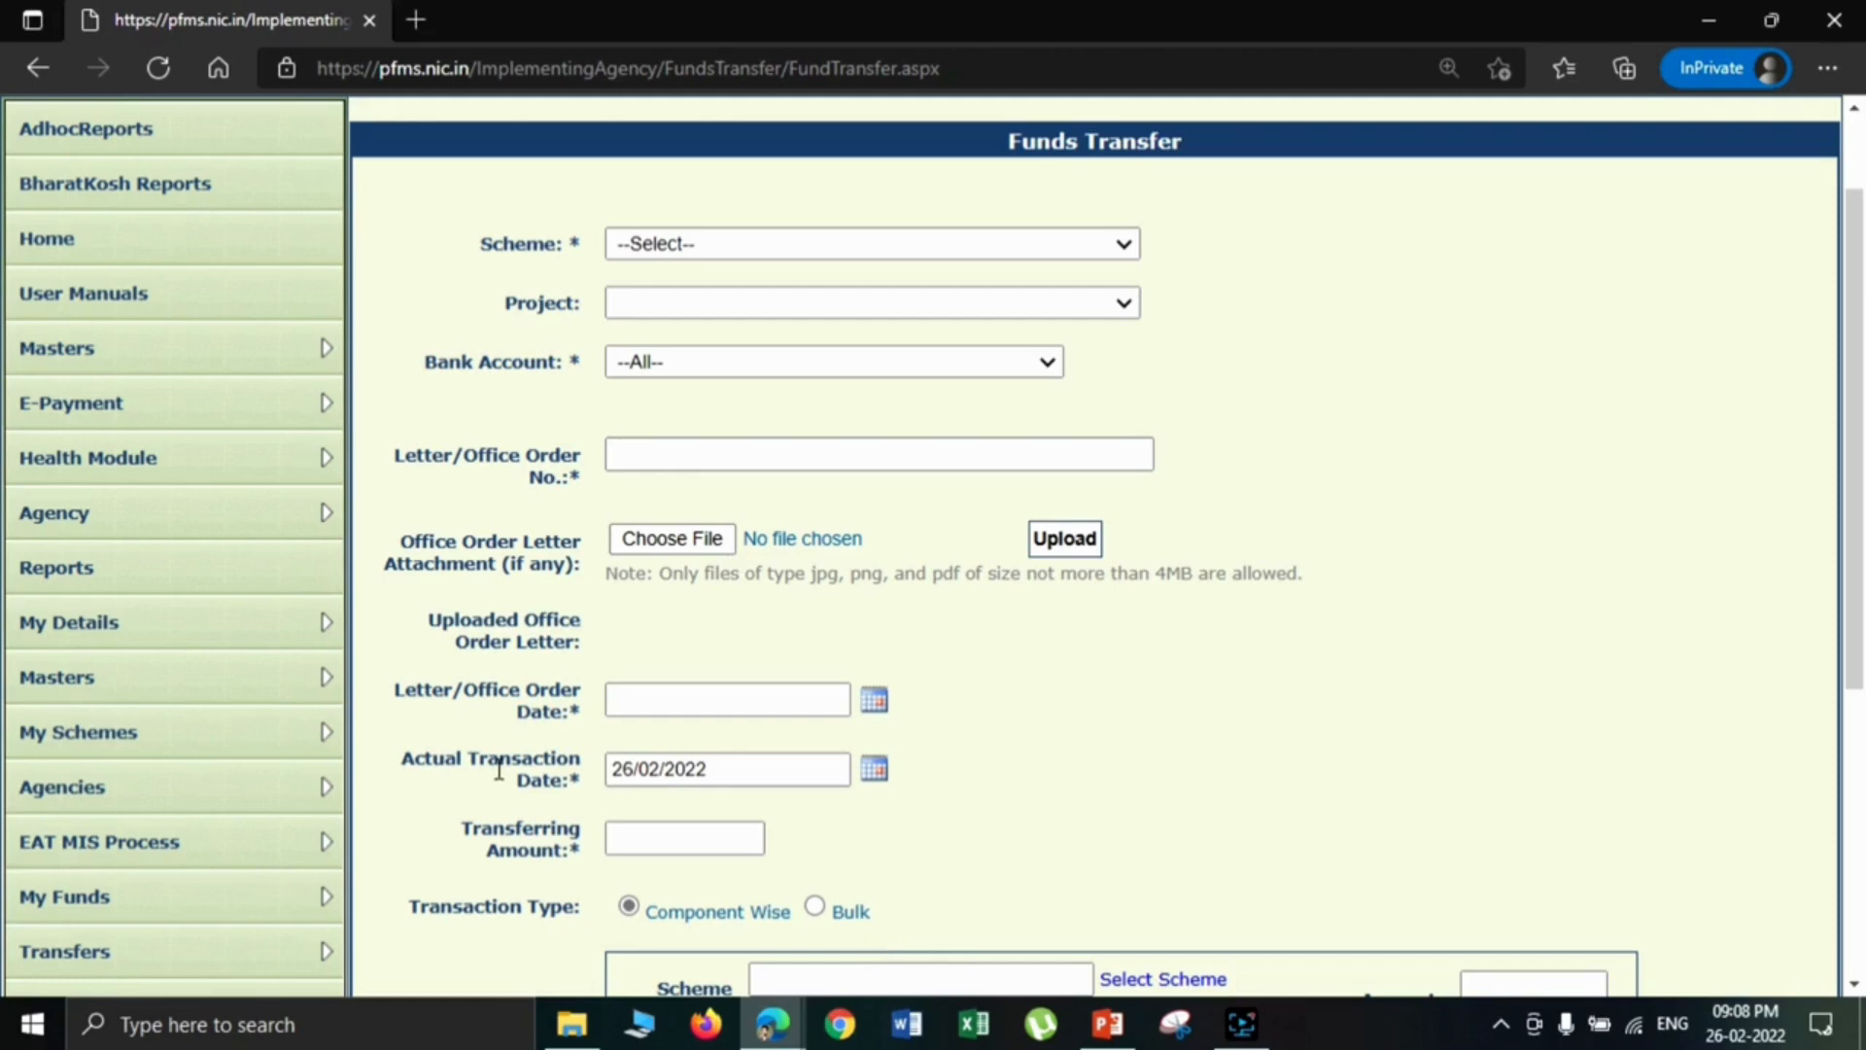
- Choose the scheme JK182 - Umeed1 for the funds transfer and read the notice on whether transfers apply to it
mouse_move(313, 693)
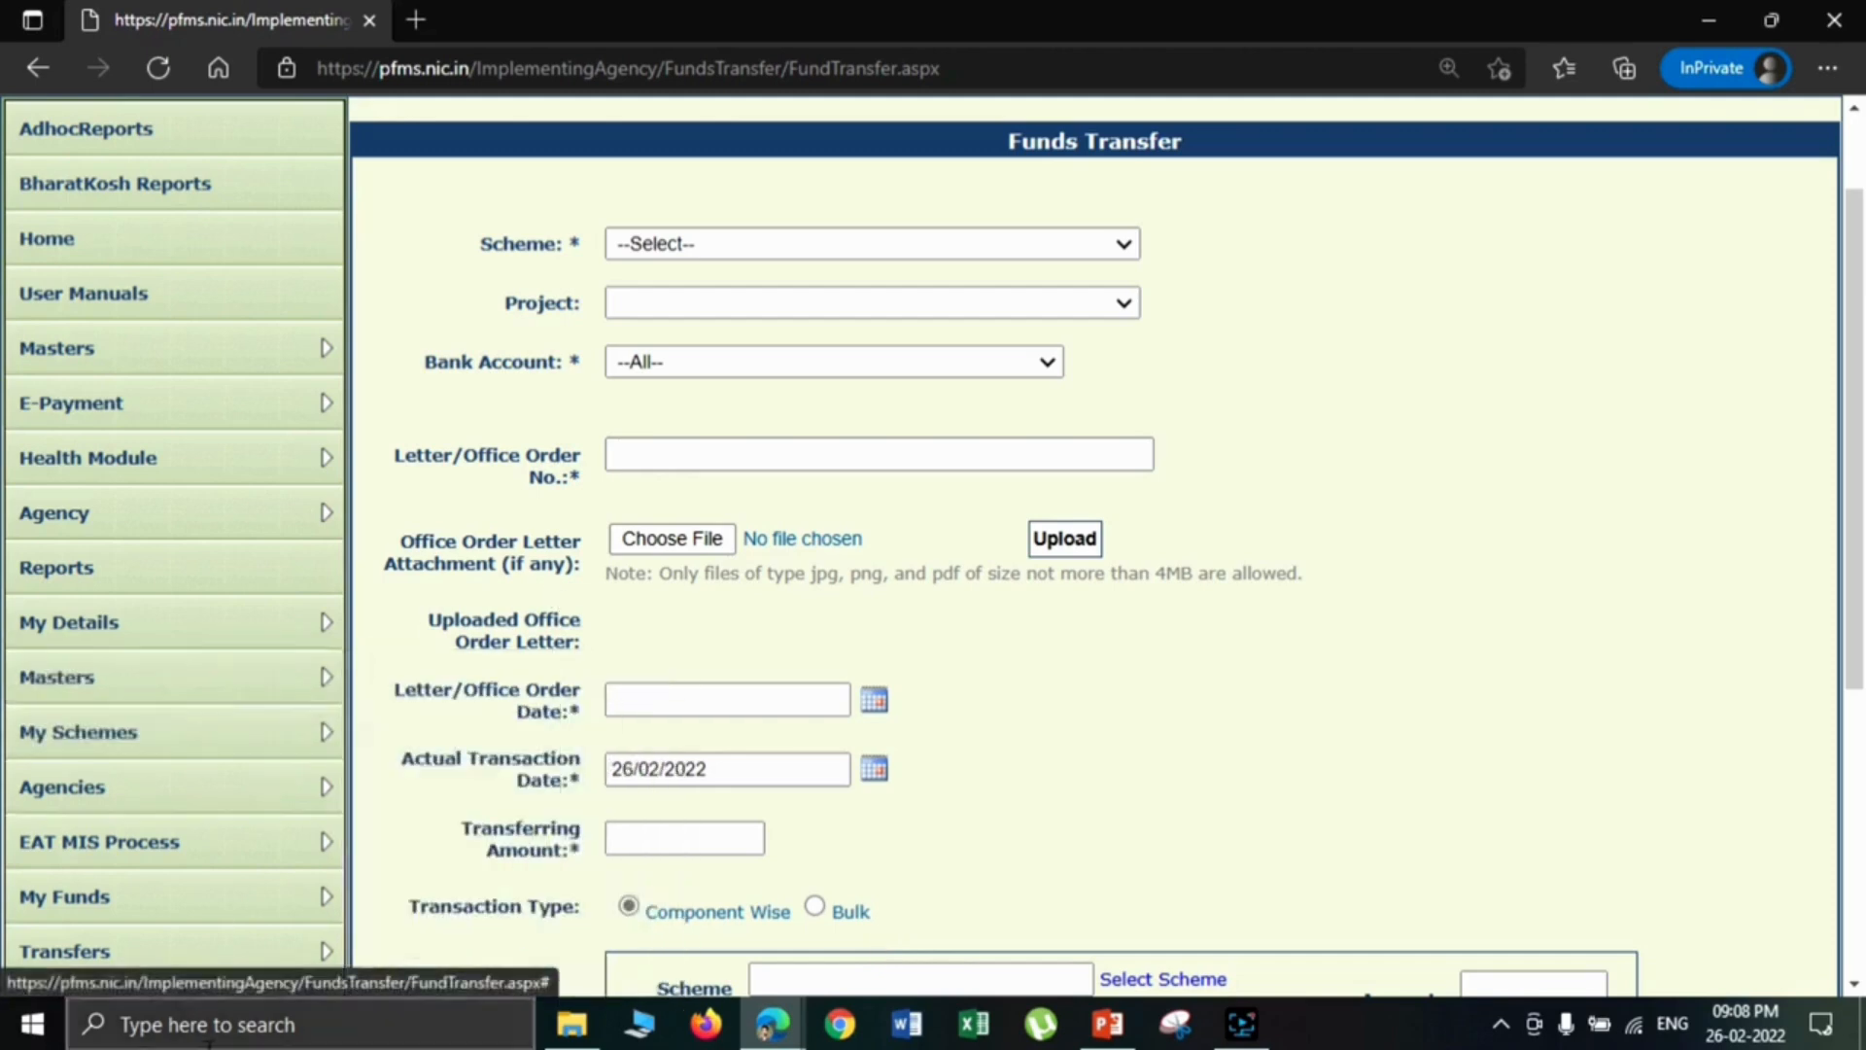
left_click(812, 247)
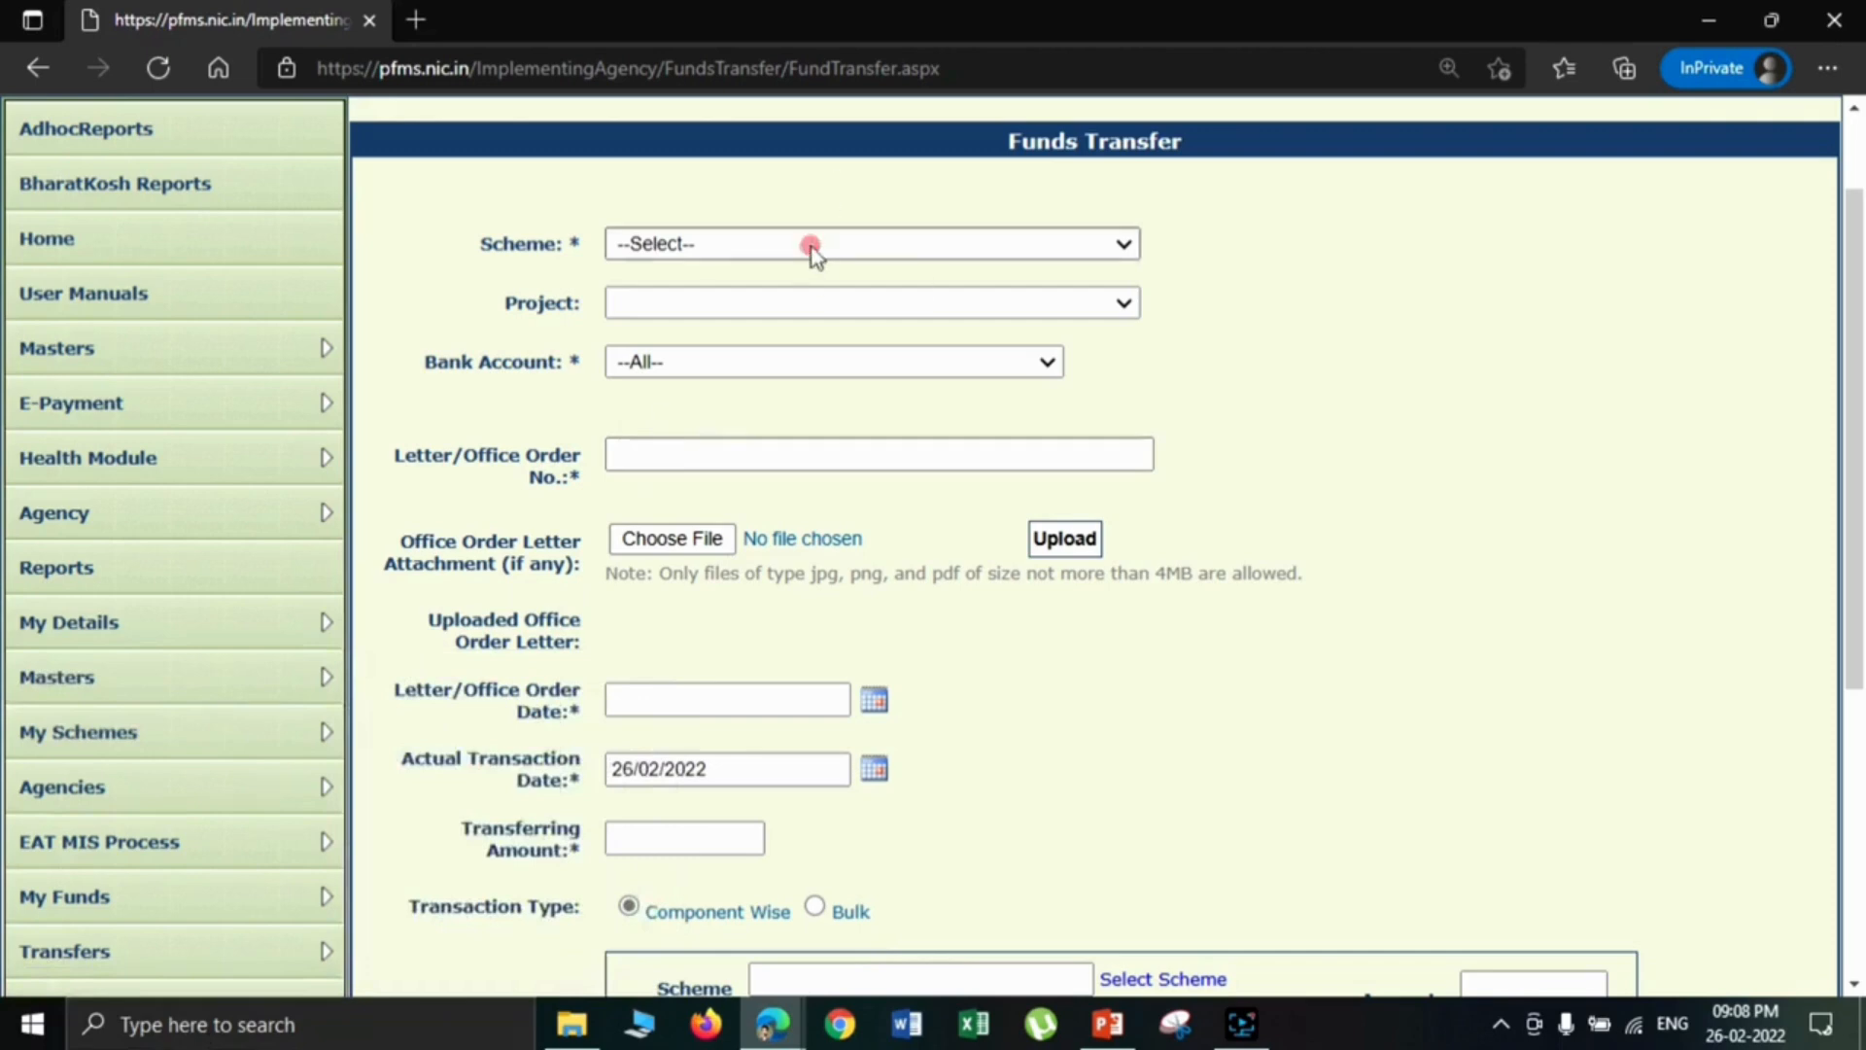
left_click(809, 330)
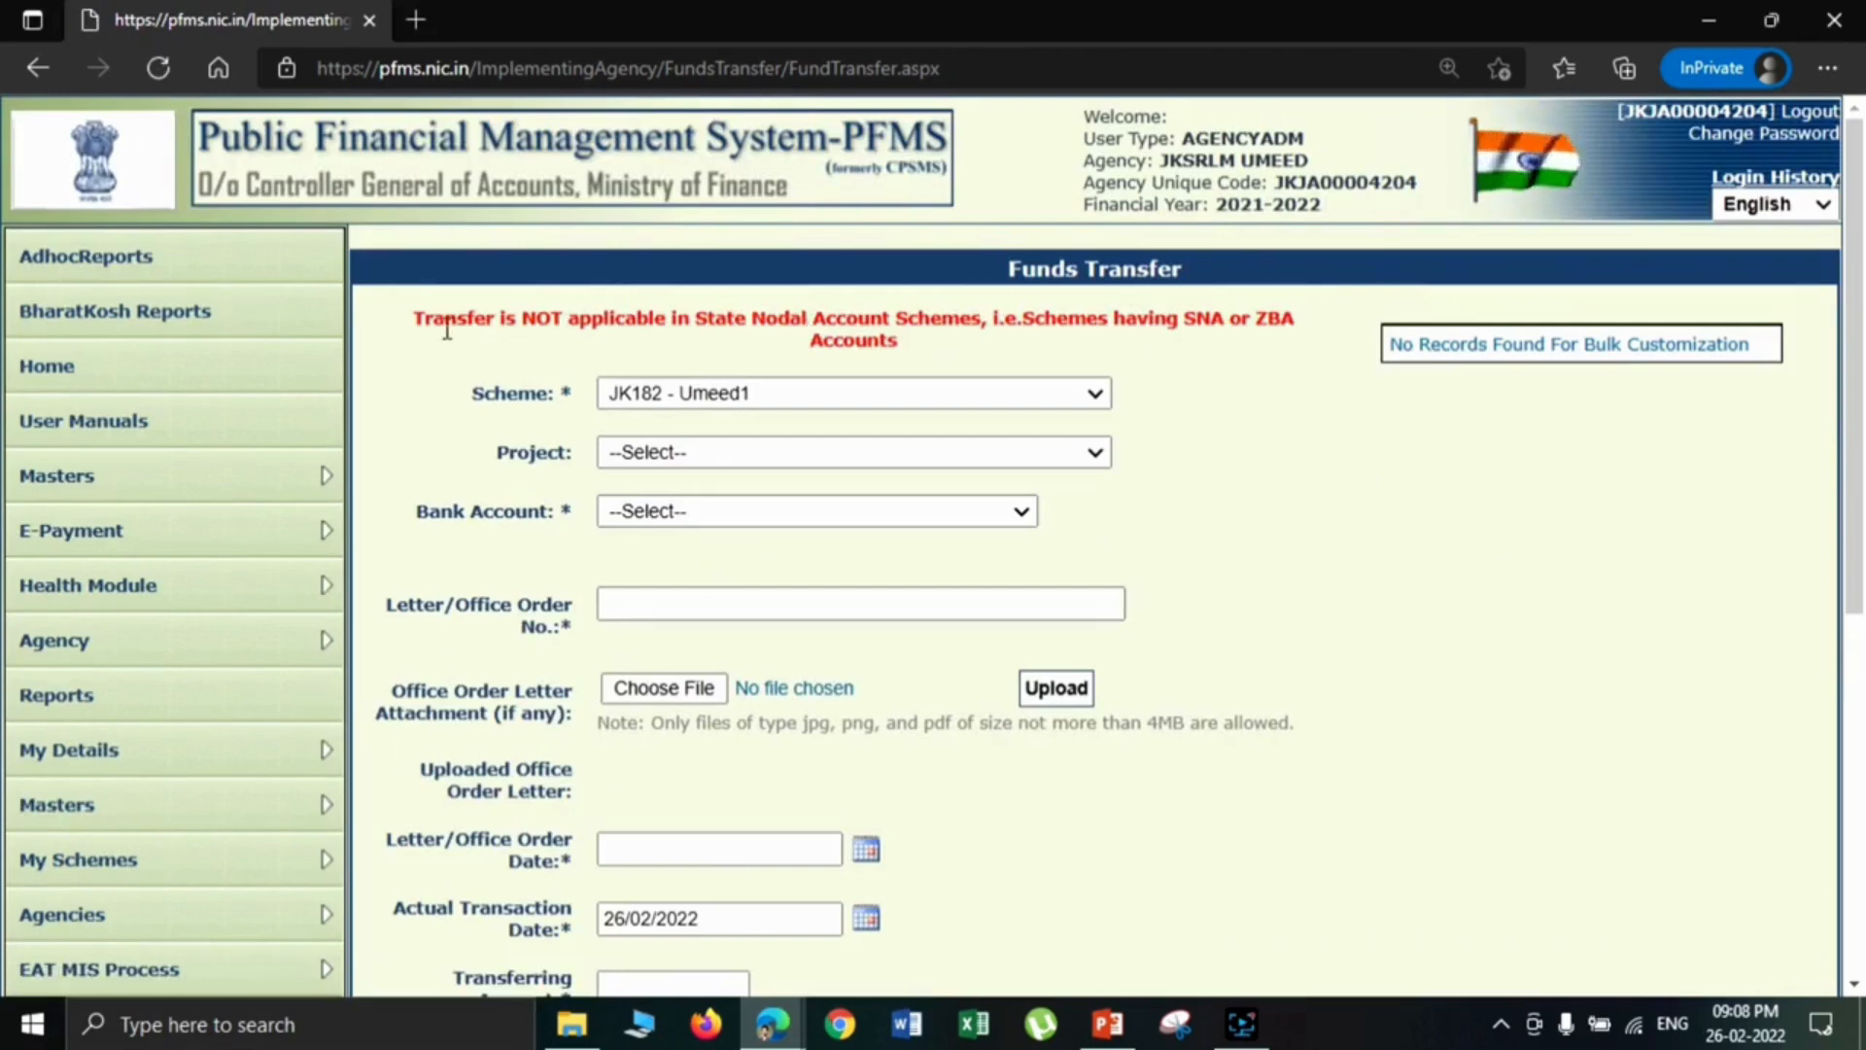
left_click_drag(417, 326, 985, 336)
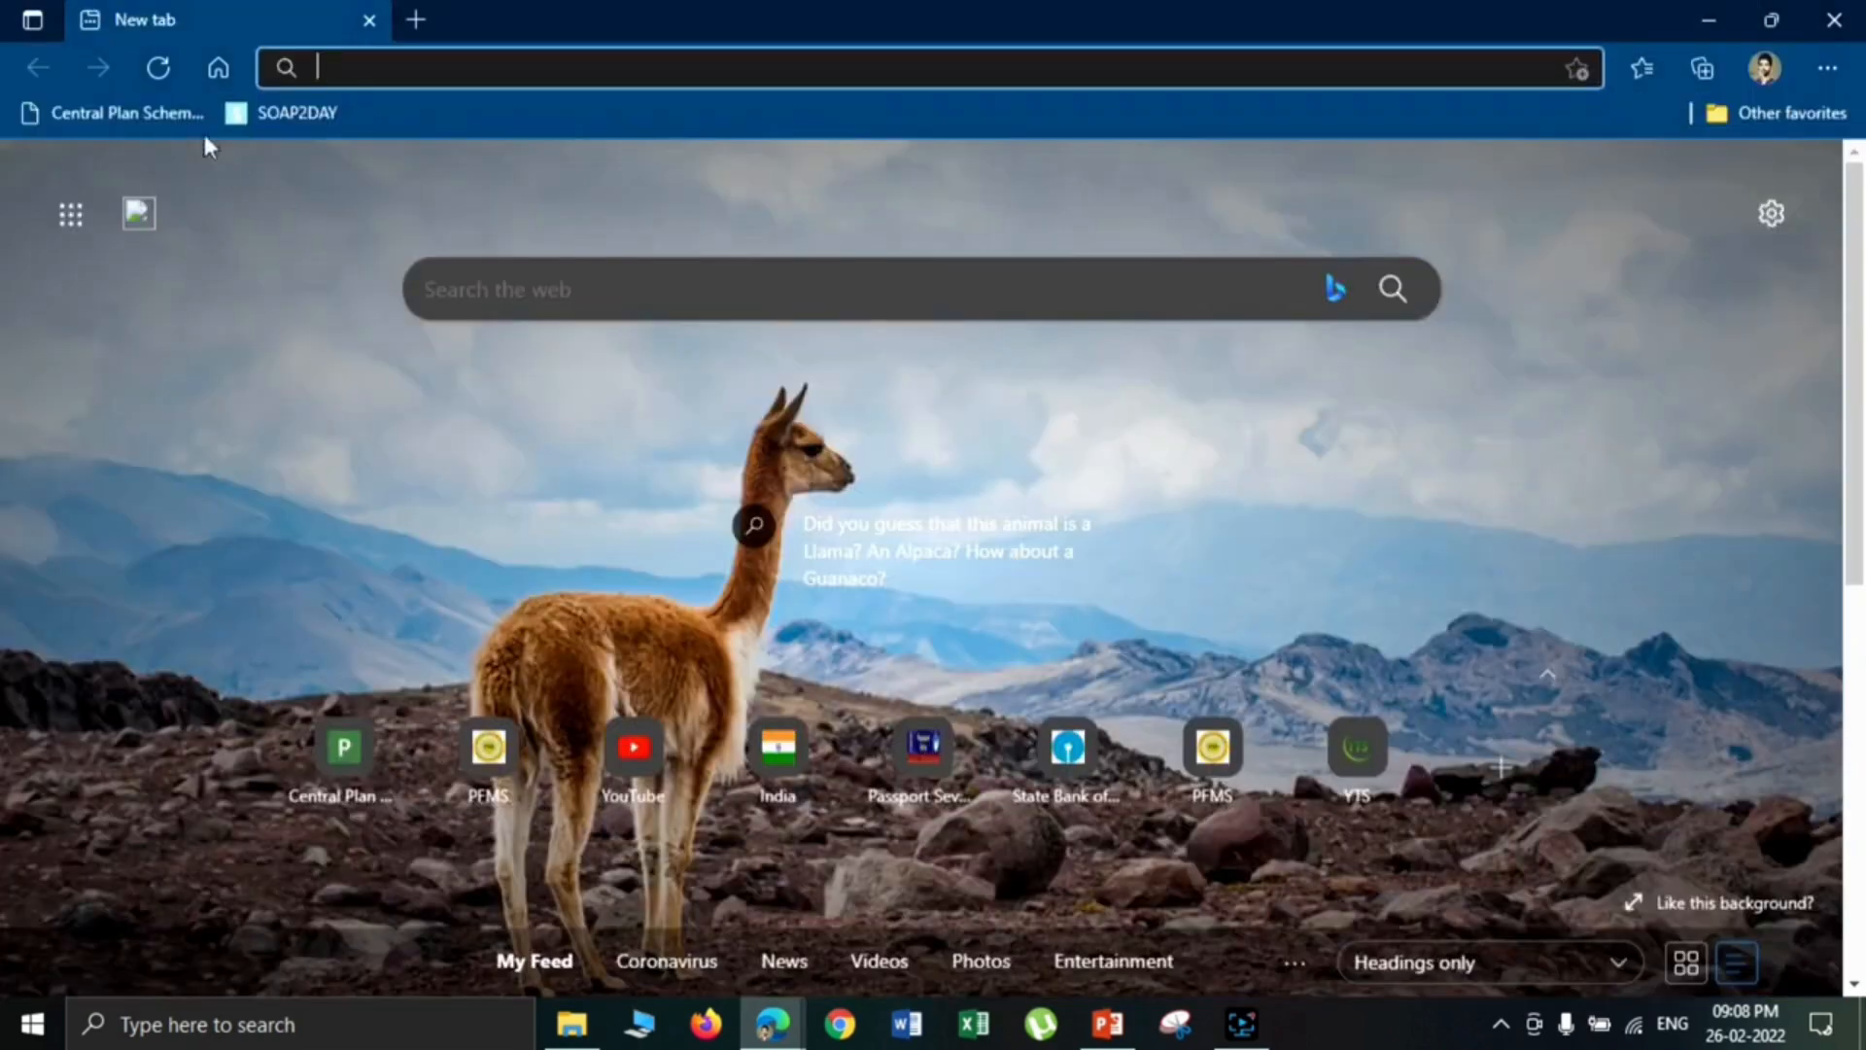
- Open the PFMS website from the saved favourite and go to its login page
left_click(144, 103)
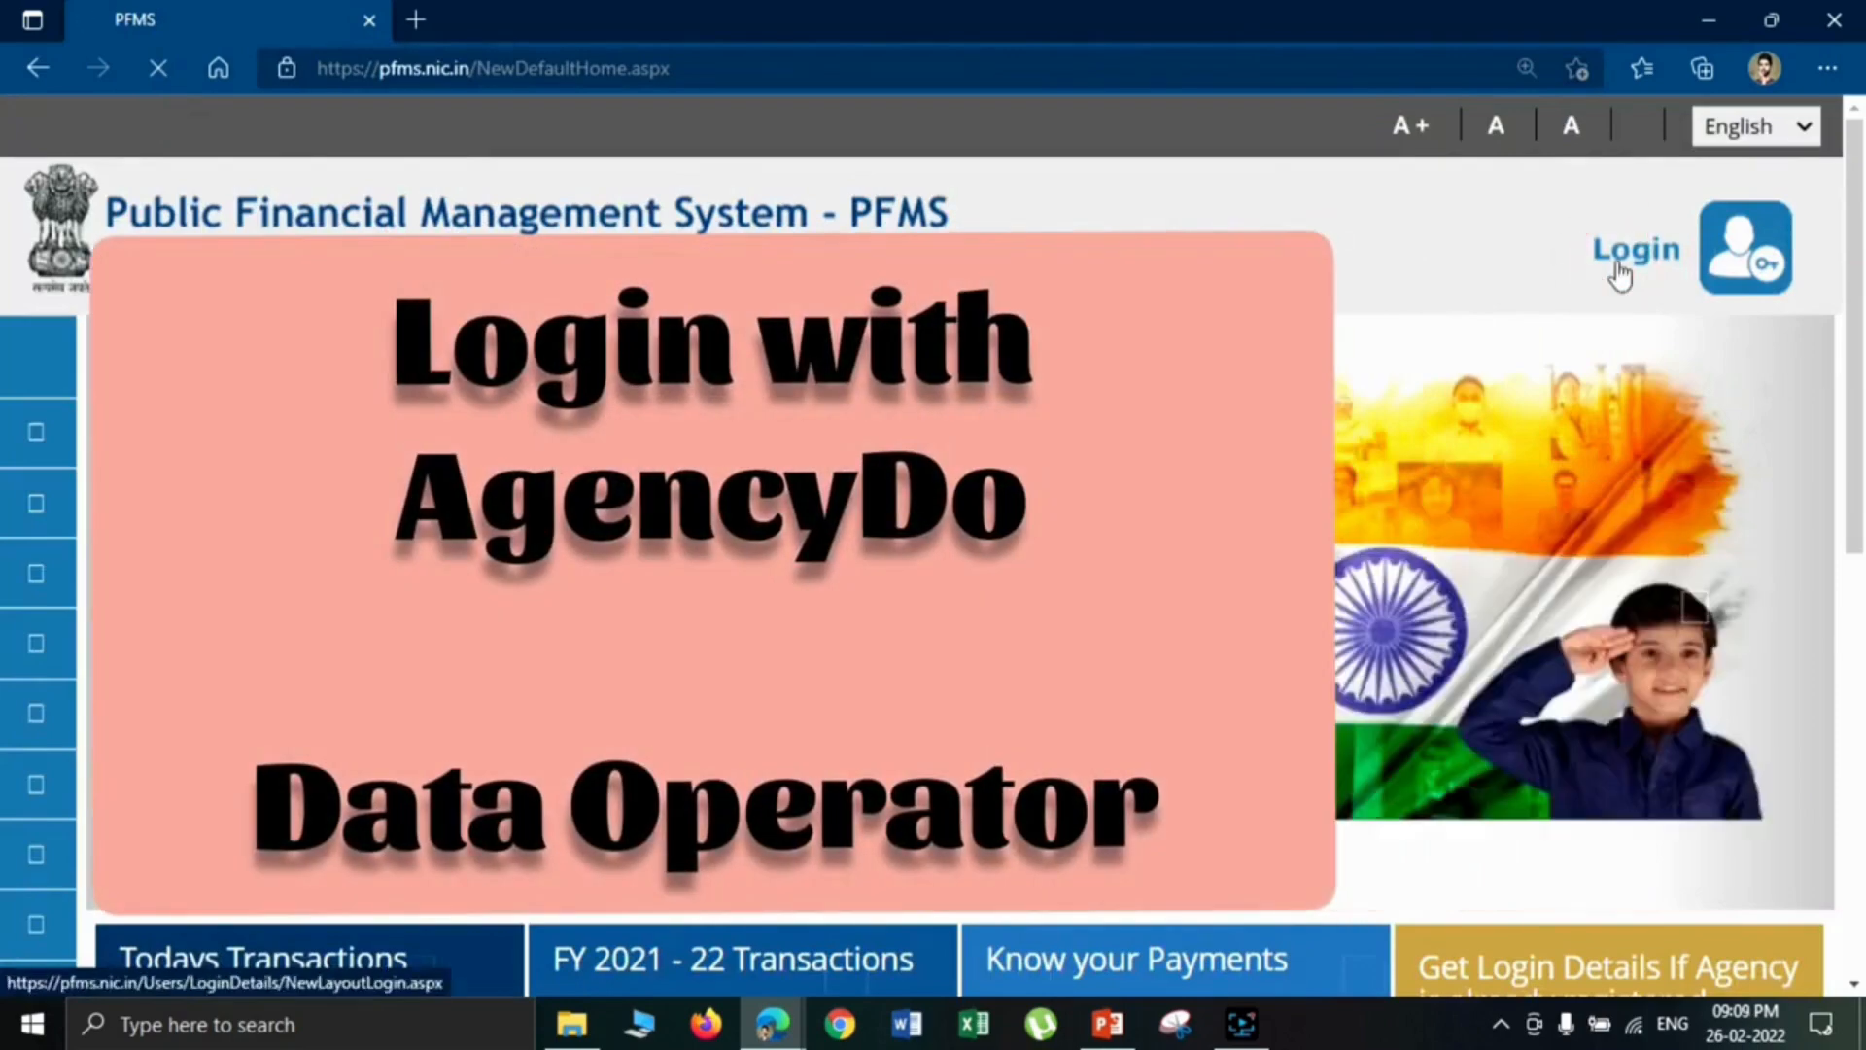
left_click(1617, 268)
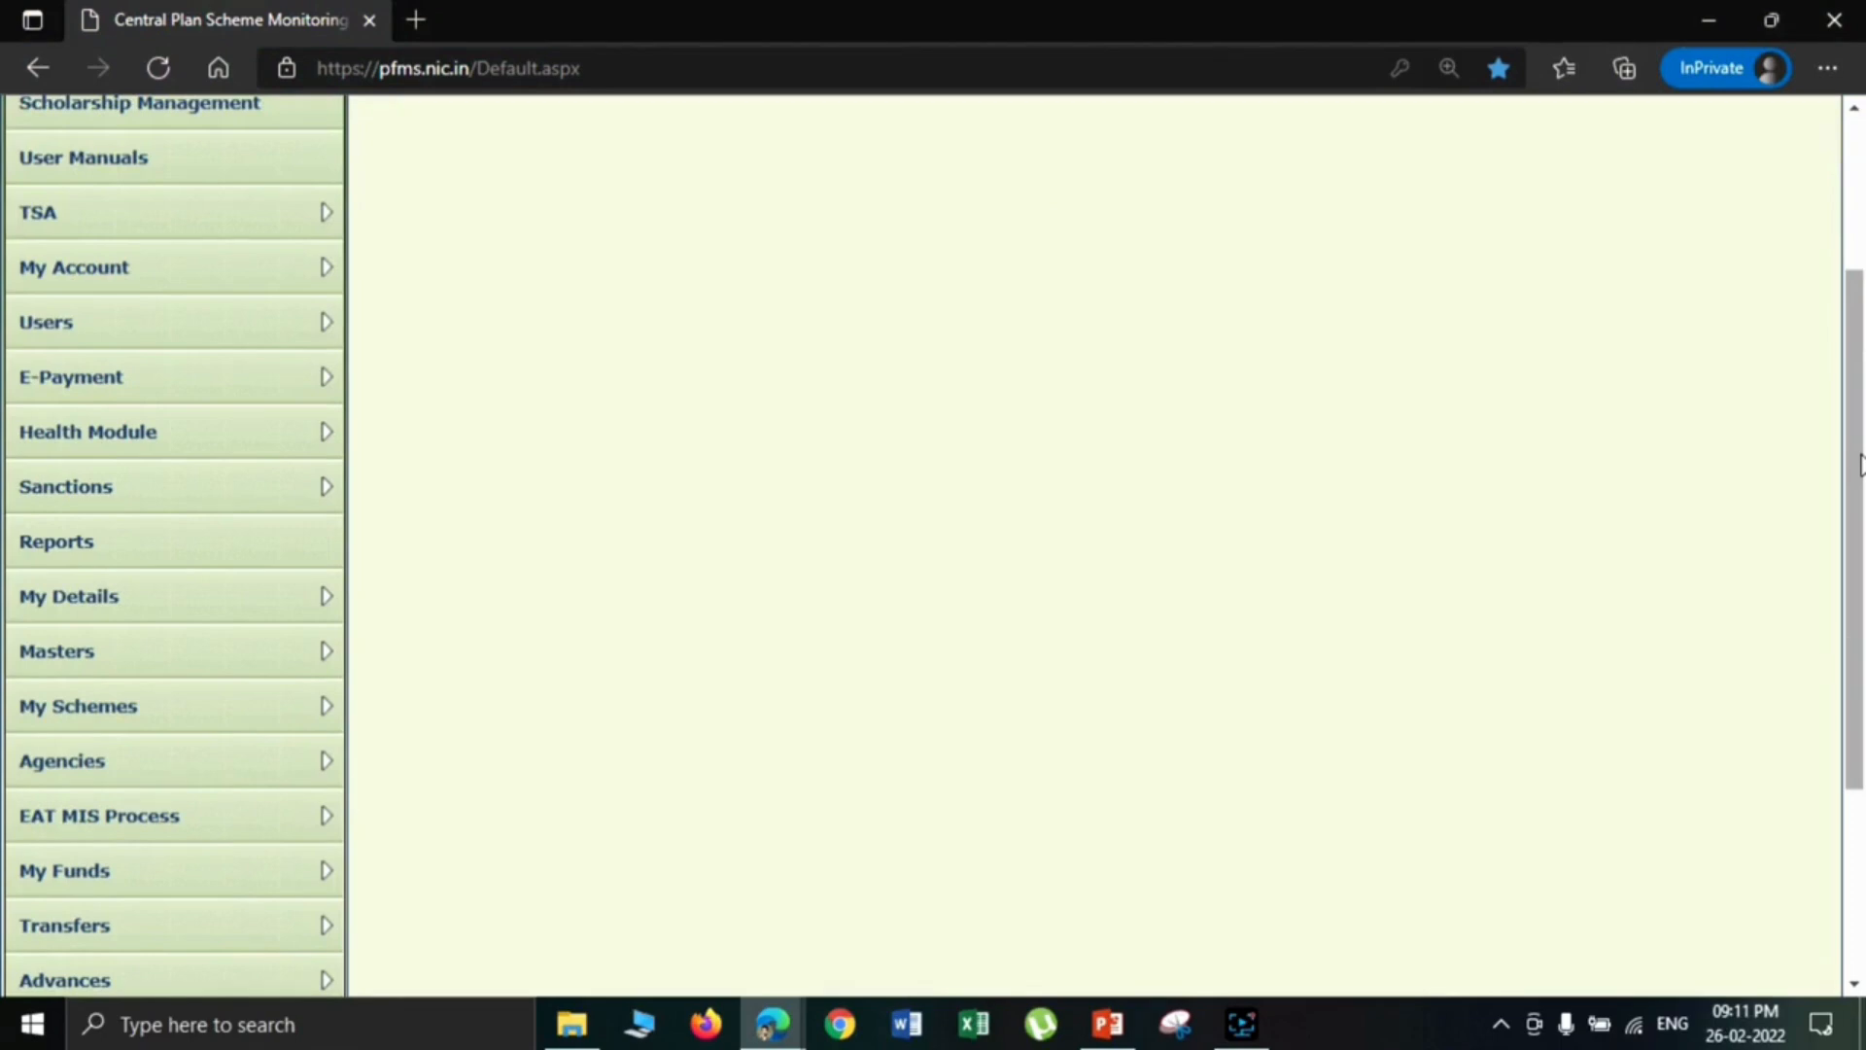
- Open a new fund transfer form in the fisheries agency's data operator account
left_click_drag(1858, 465, 1860, 510)
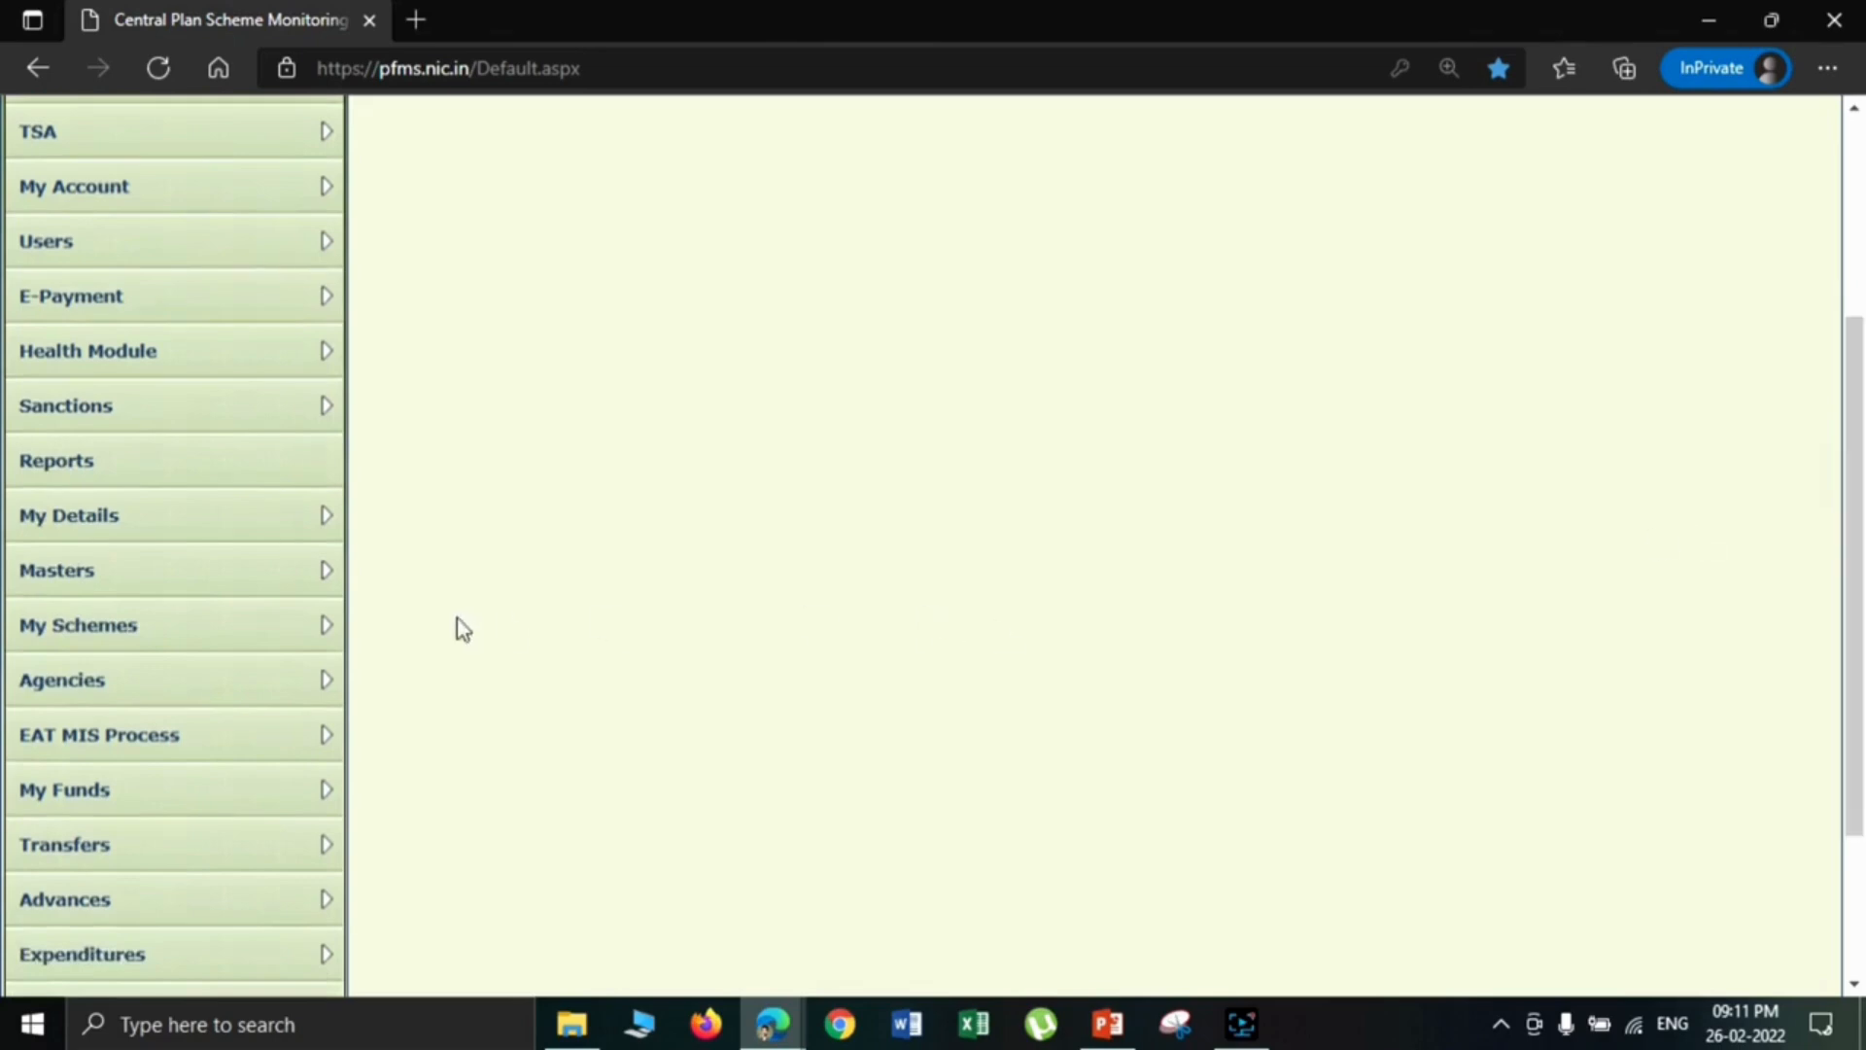
mouse_move(334, 845)
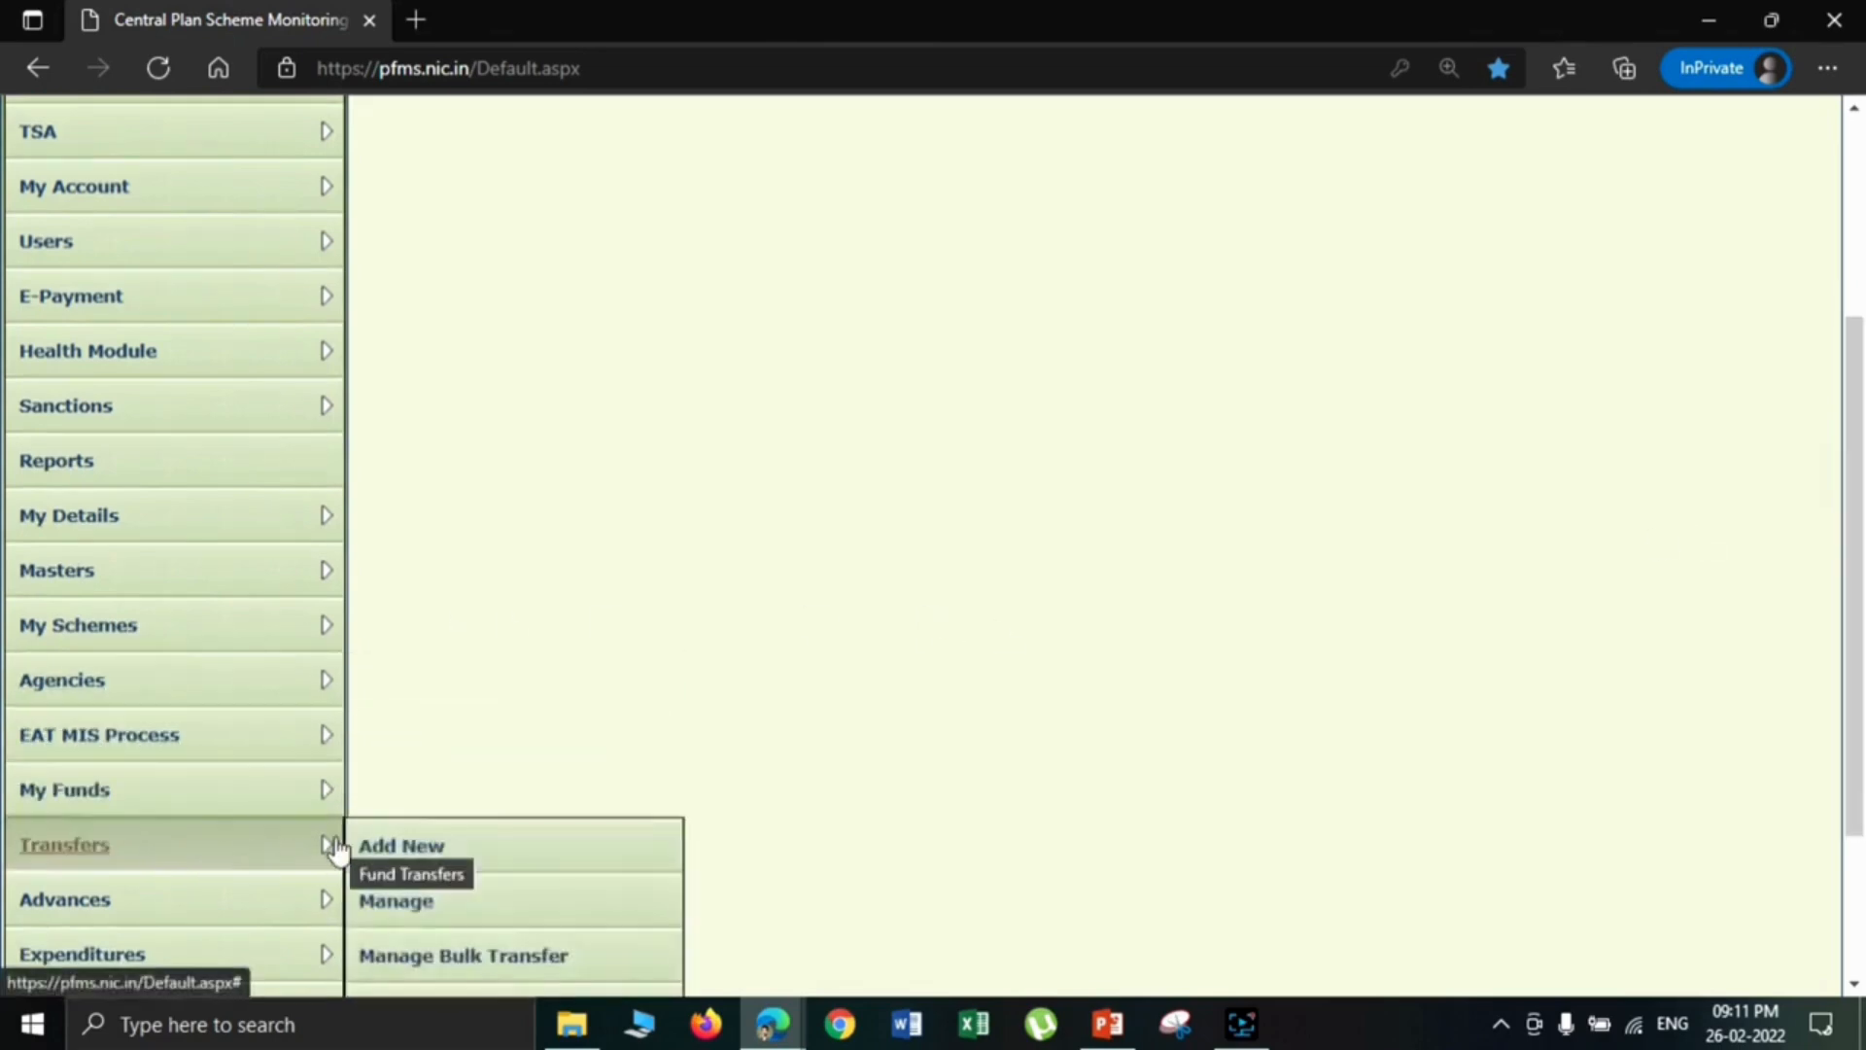
left_click(412, 865)
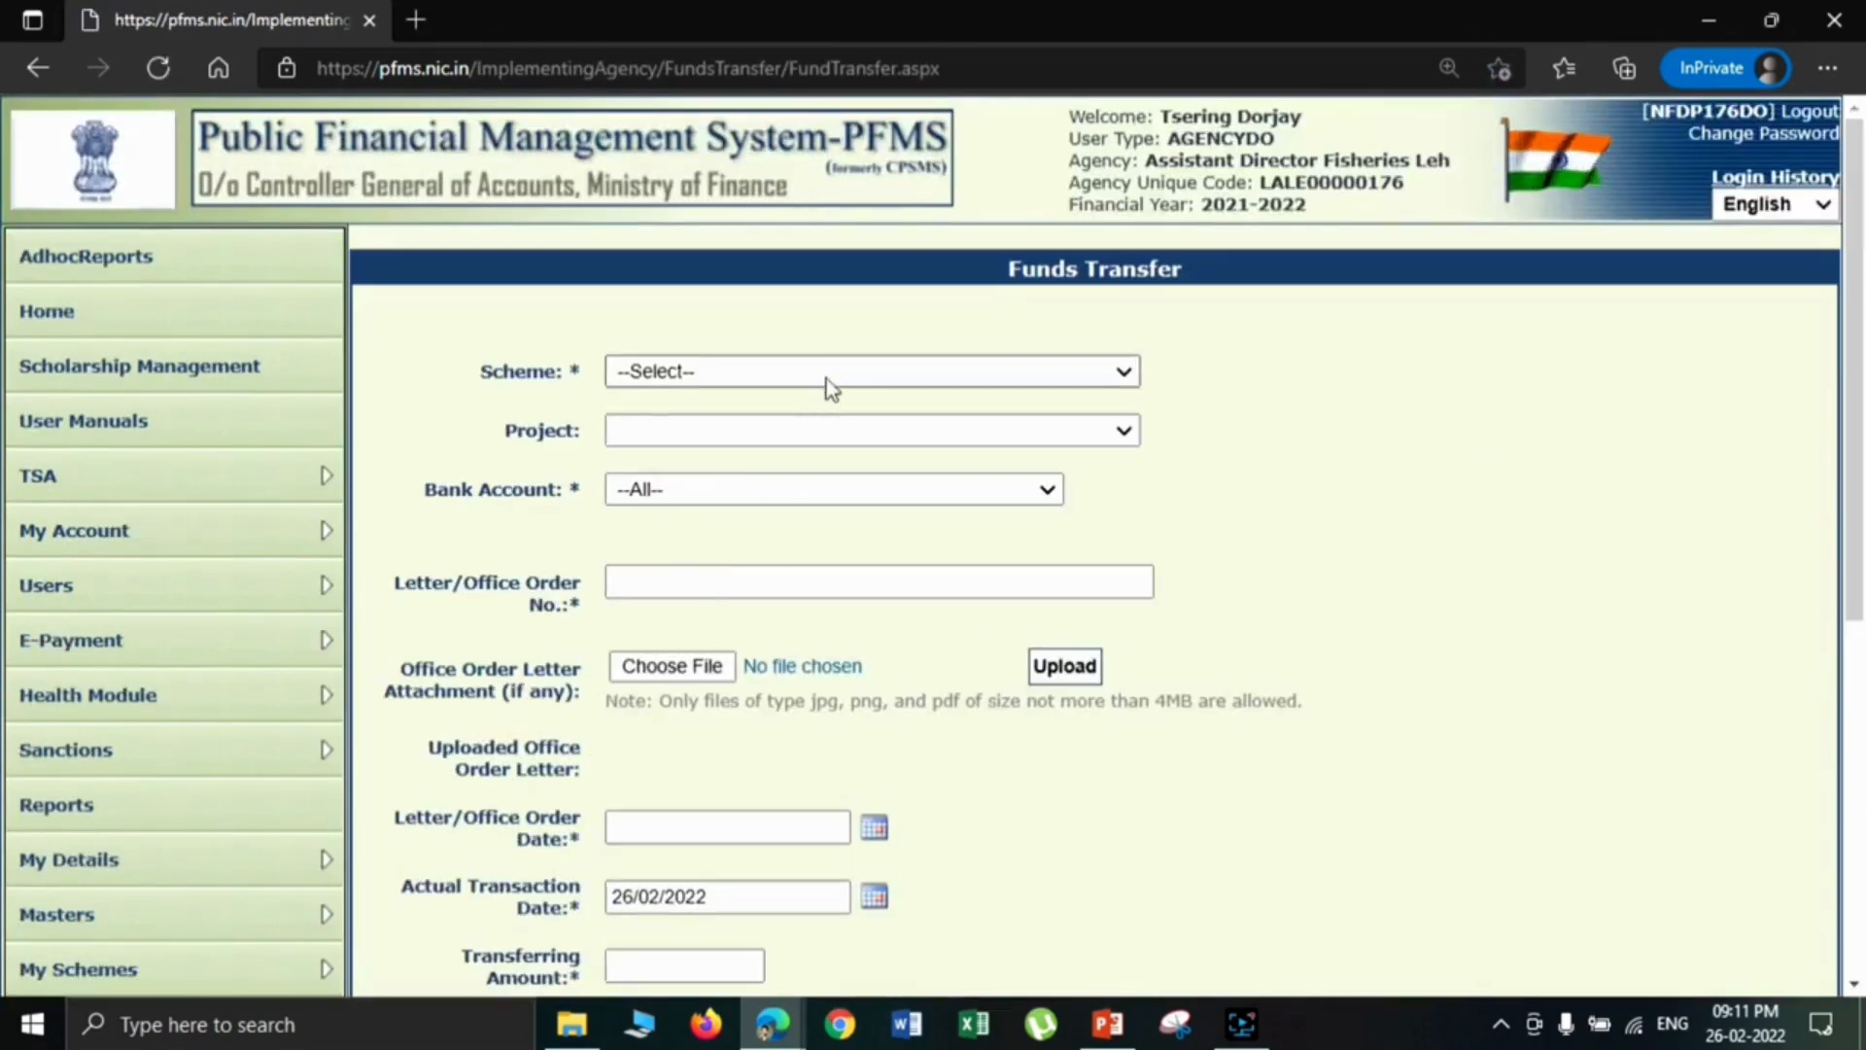
- Set the transfer's scheme to LA96 - 33-Subsidy under 2575 [Fisheries] and choose the agency's Jammu and Kashmir Bank account
left_click(830, 371)
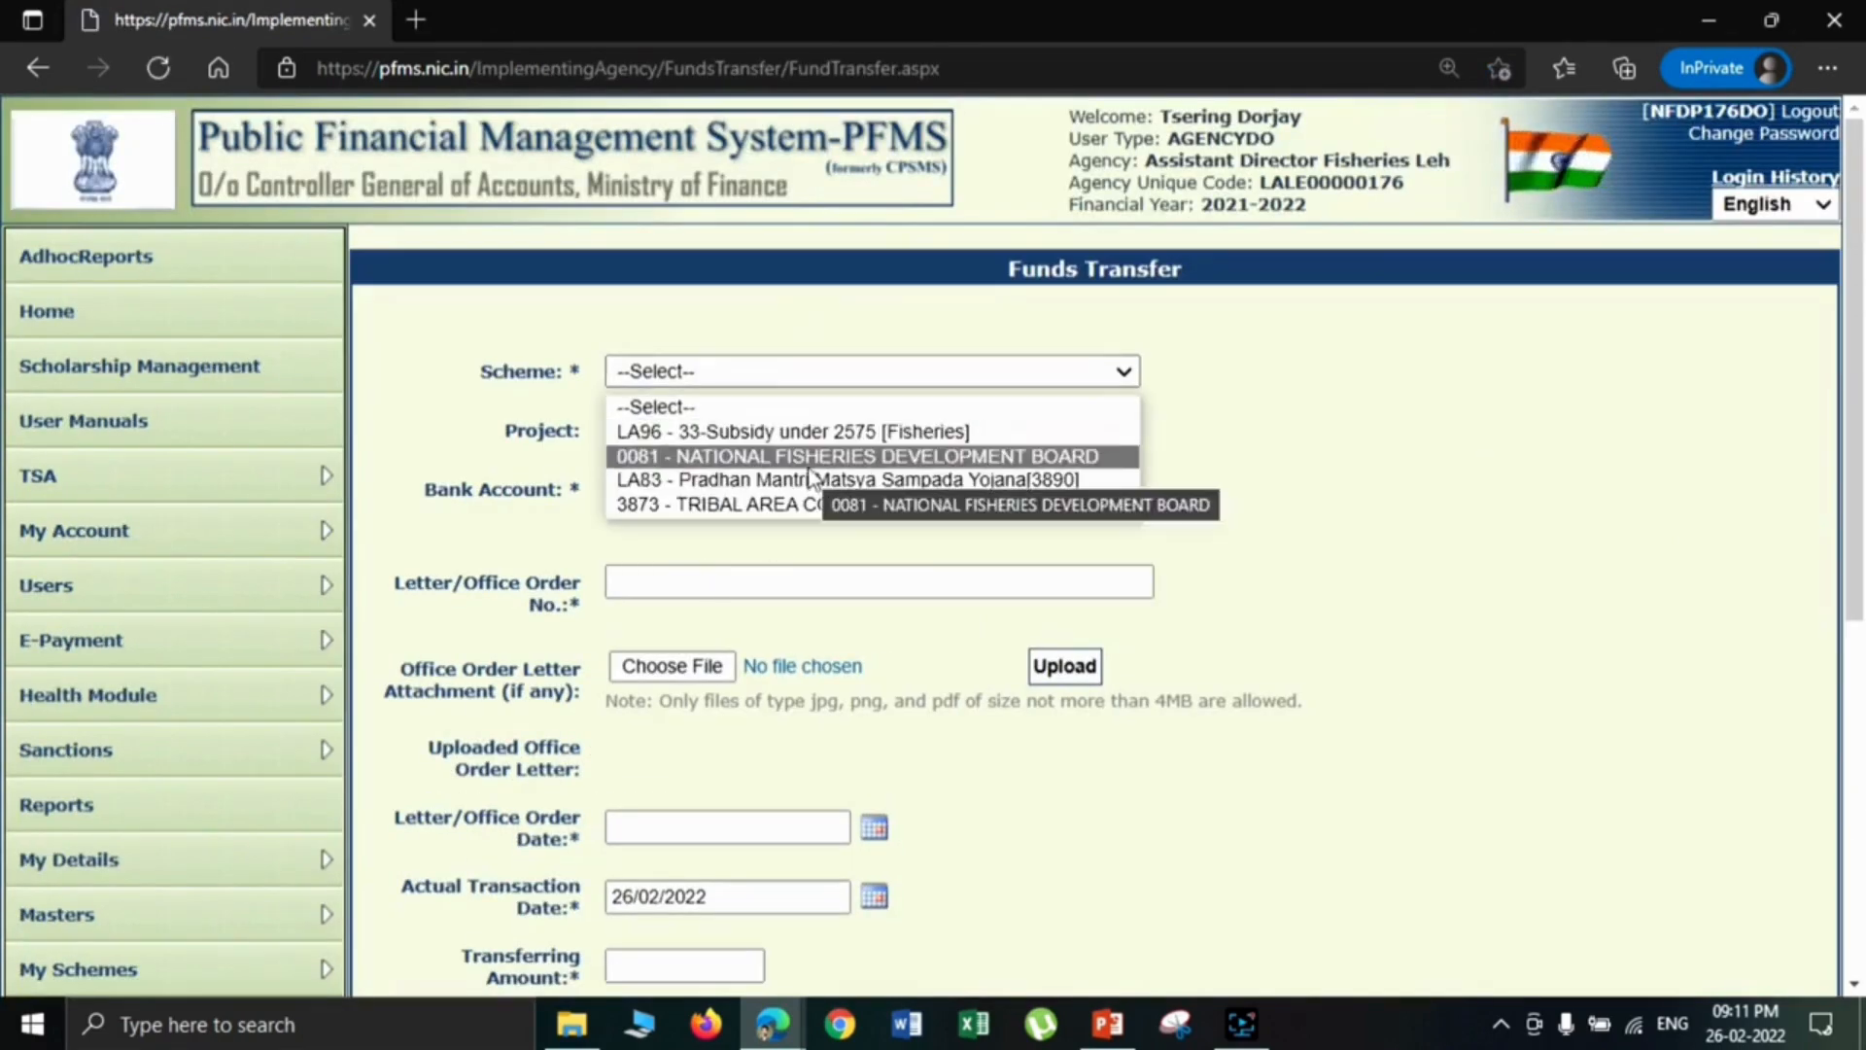
left_click(815, 440)
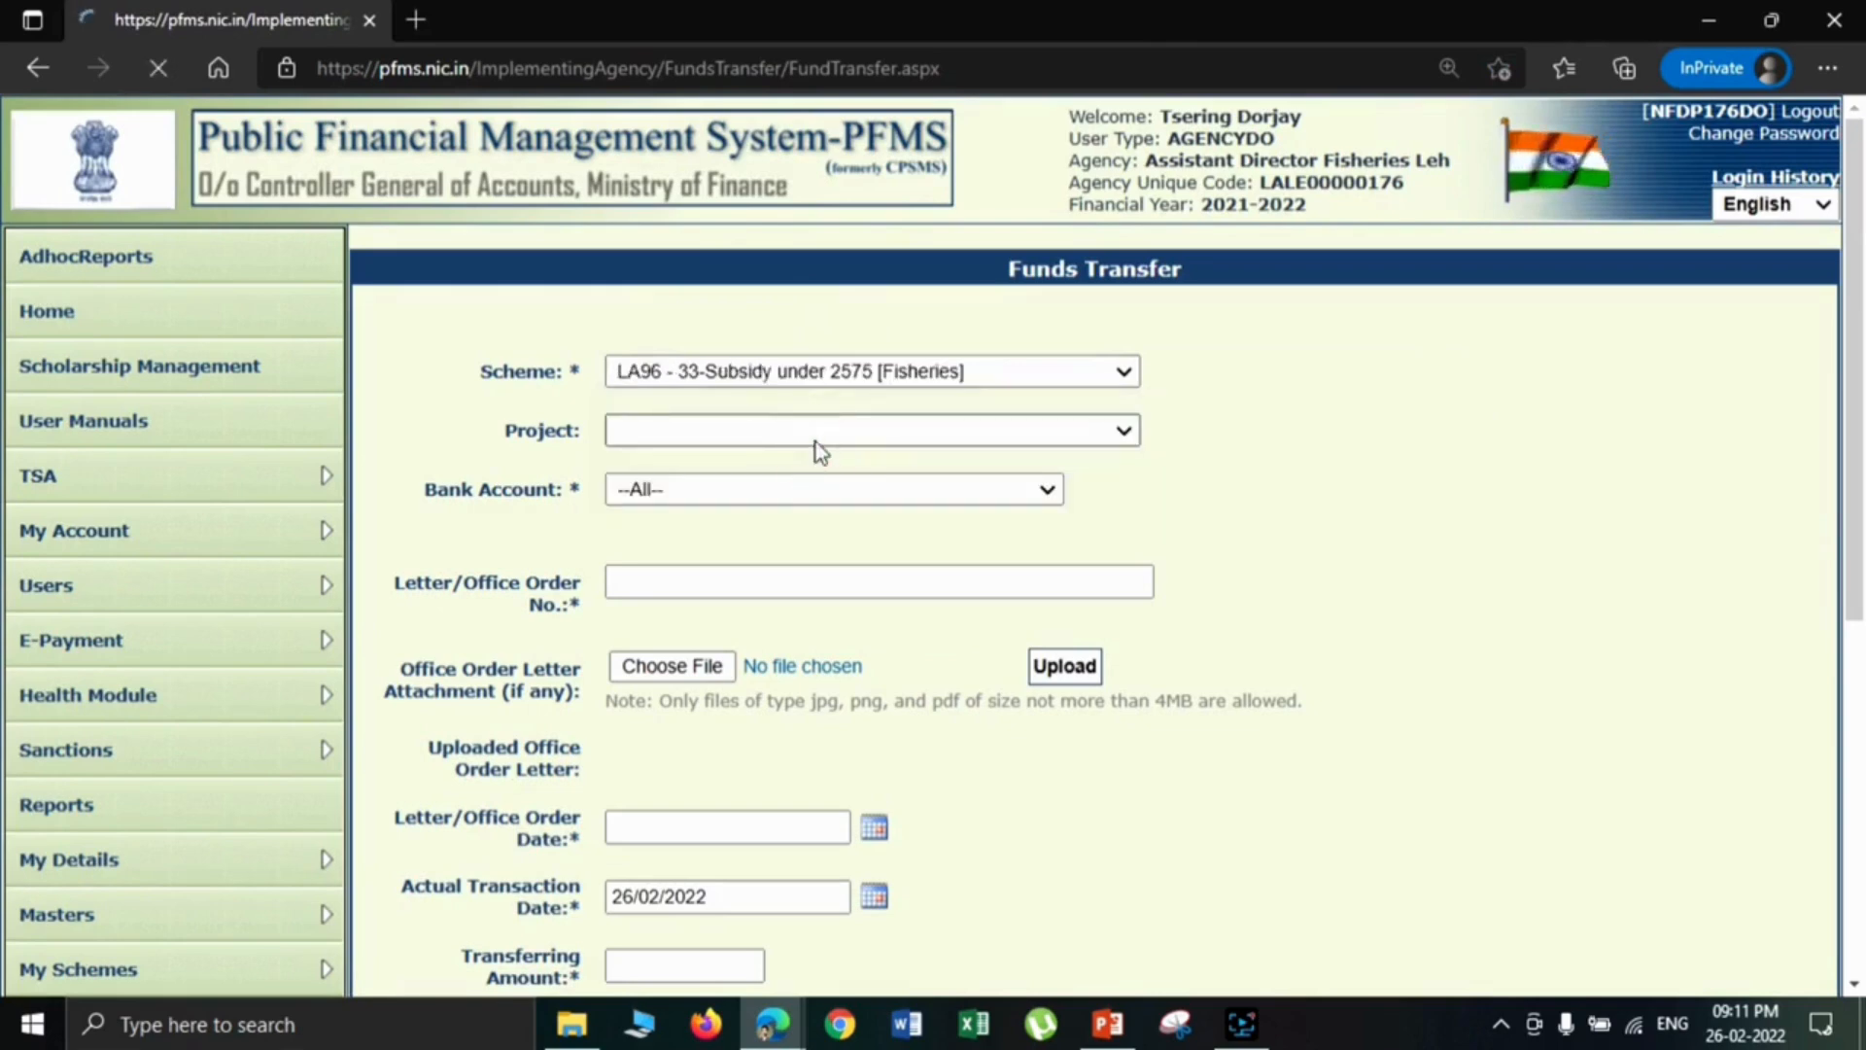
left_click(805, 486)
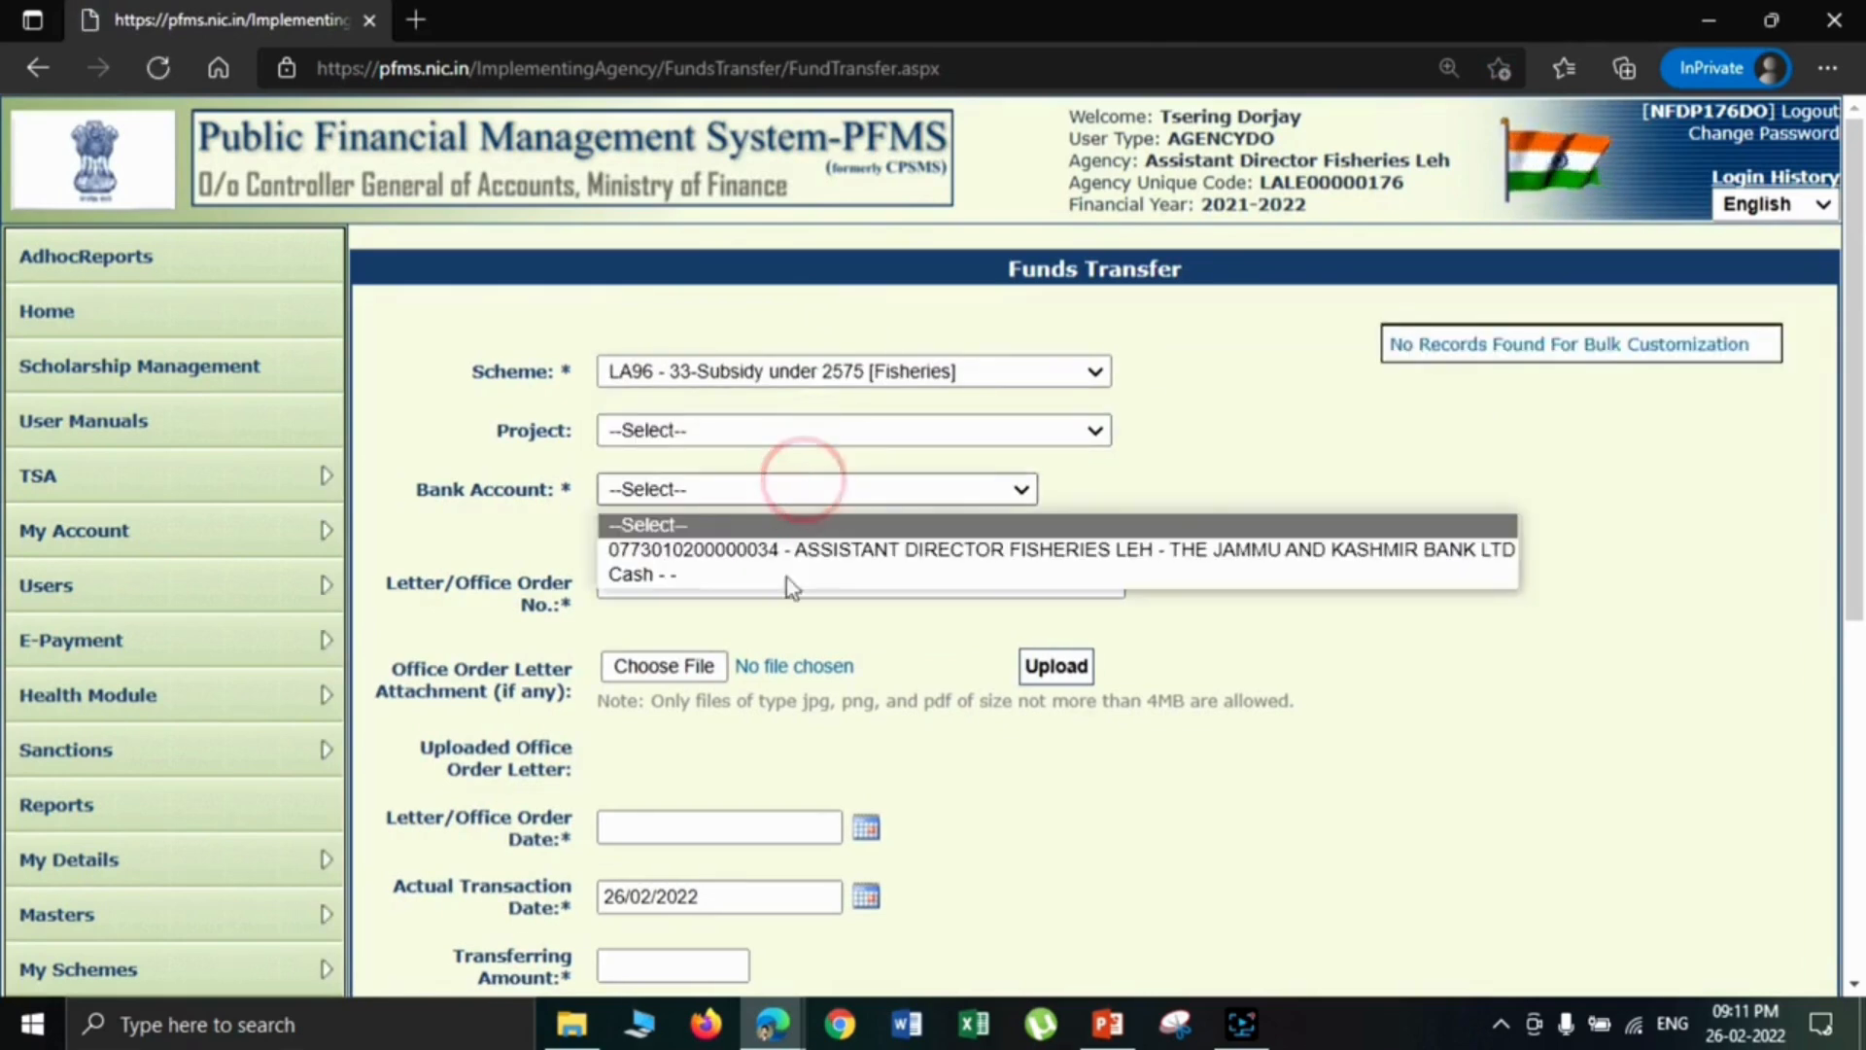
left_click(791, 549)
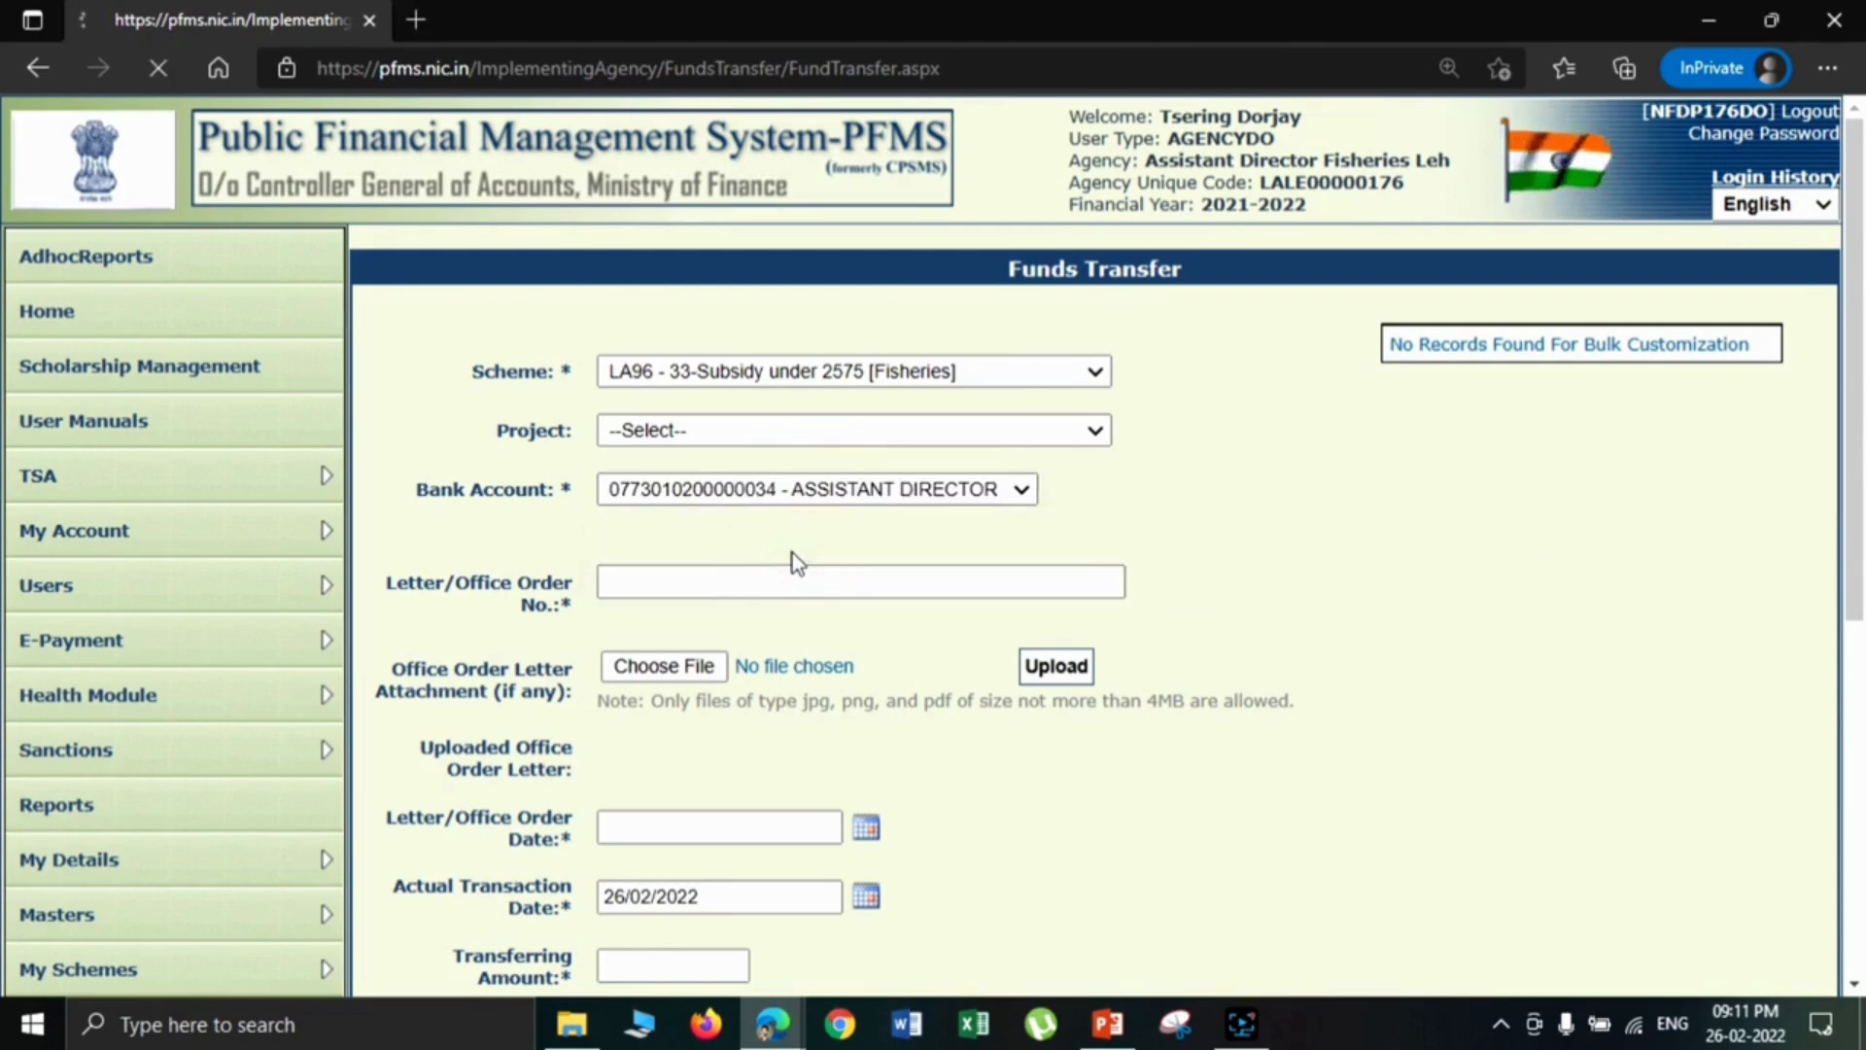
- Look up the agencies mapped to the fisheries subsidy scheme
left_click_drag(1852, 304, 1850, 530)
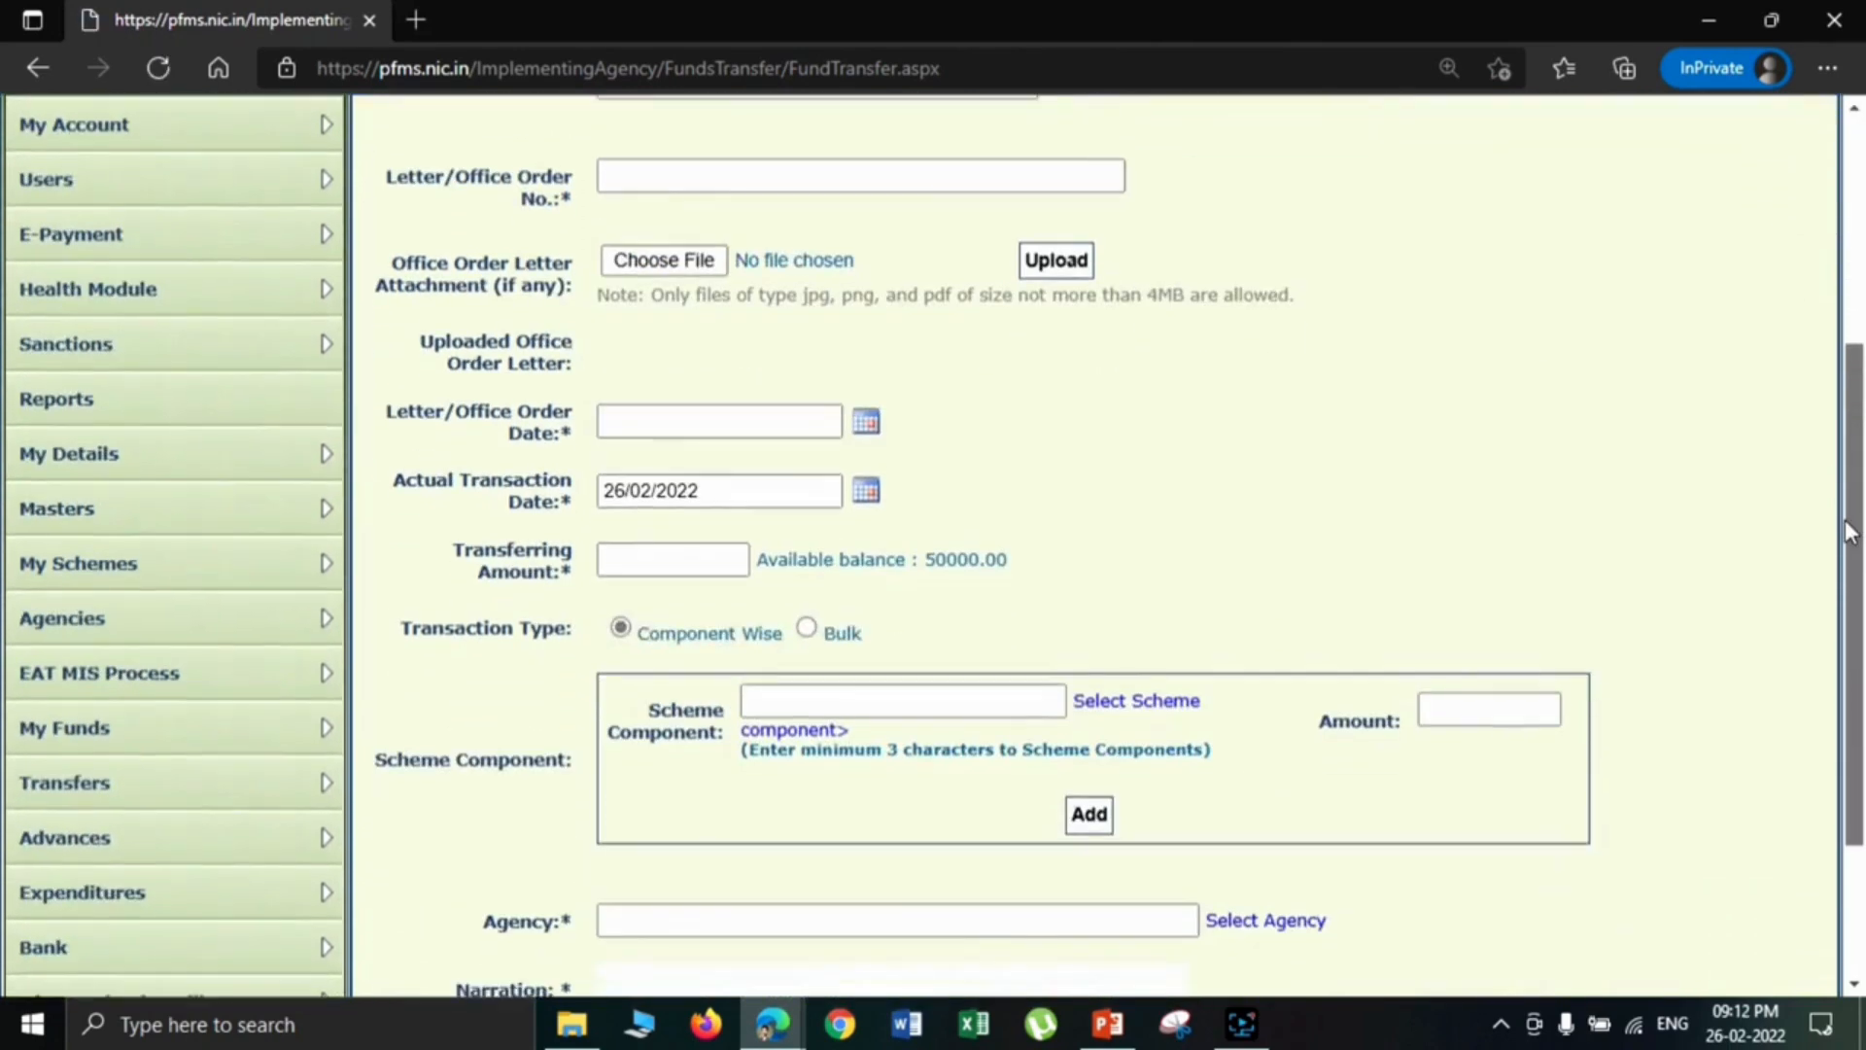
left_click(1265, 921)
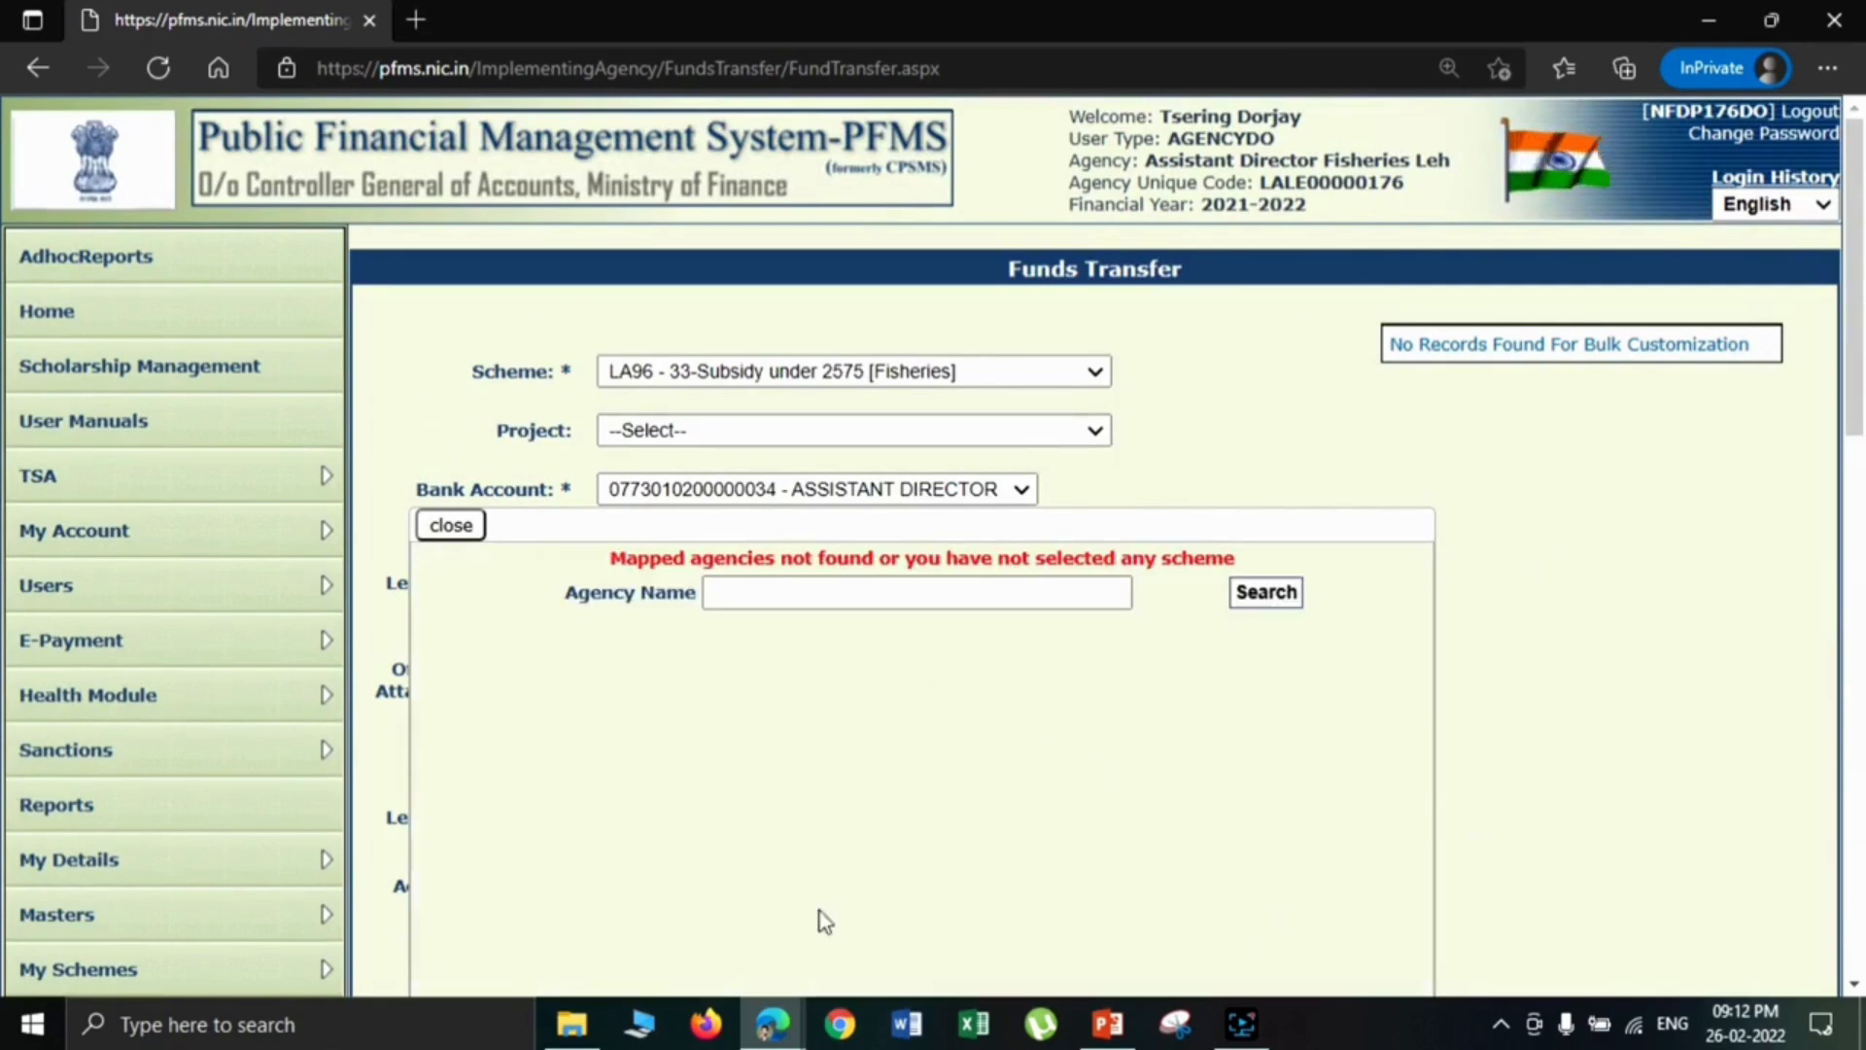
- Switch to the other browser window with the second data operator login and start a new fund transfer
mouse_move(773, 1036)
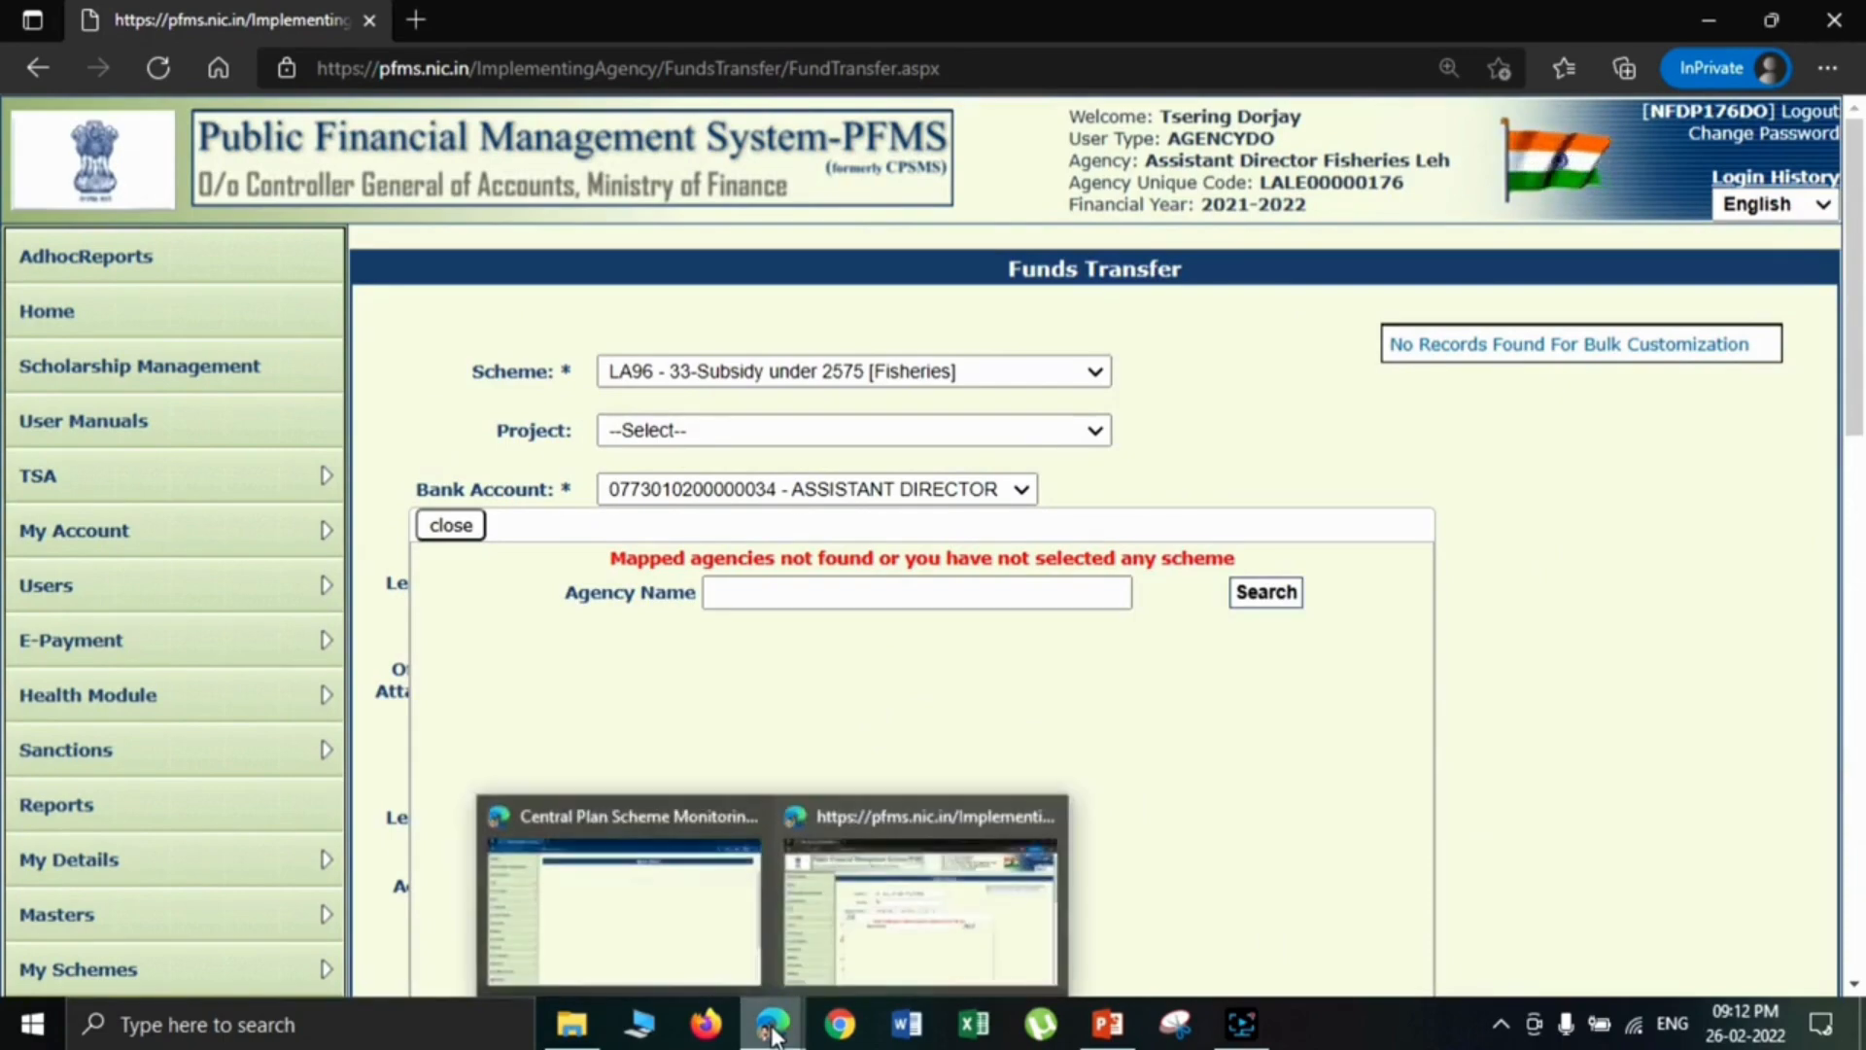
left_click(682, 889)
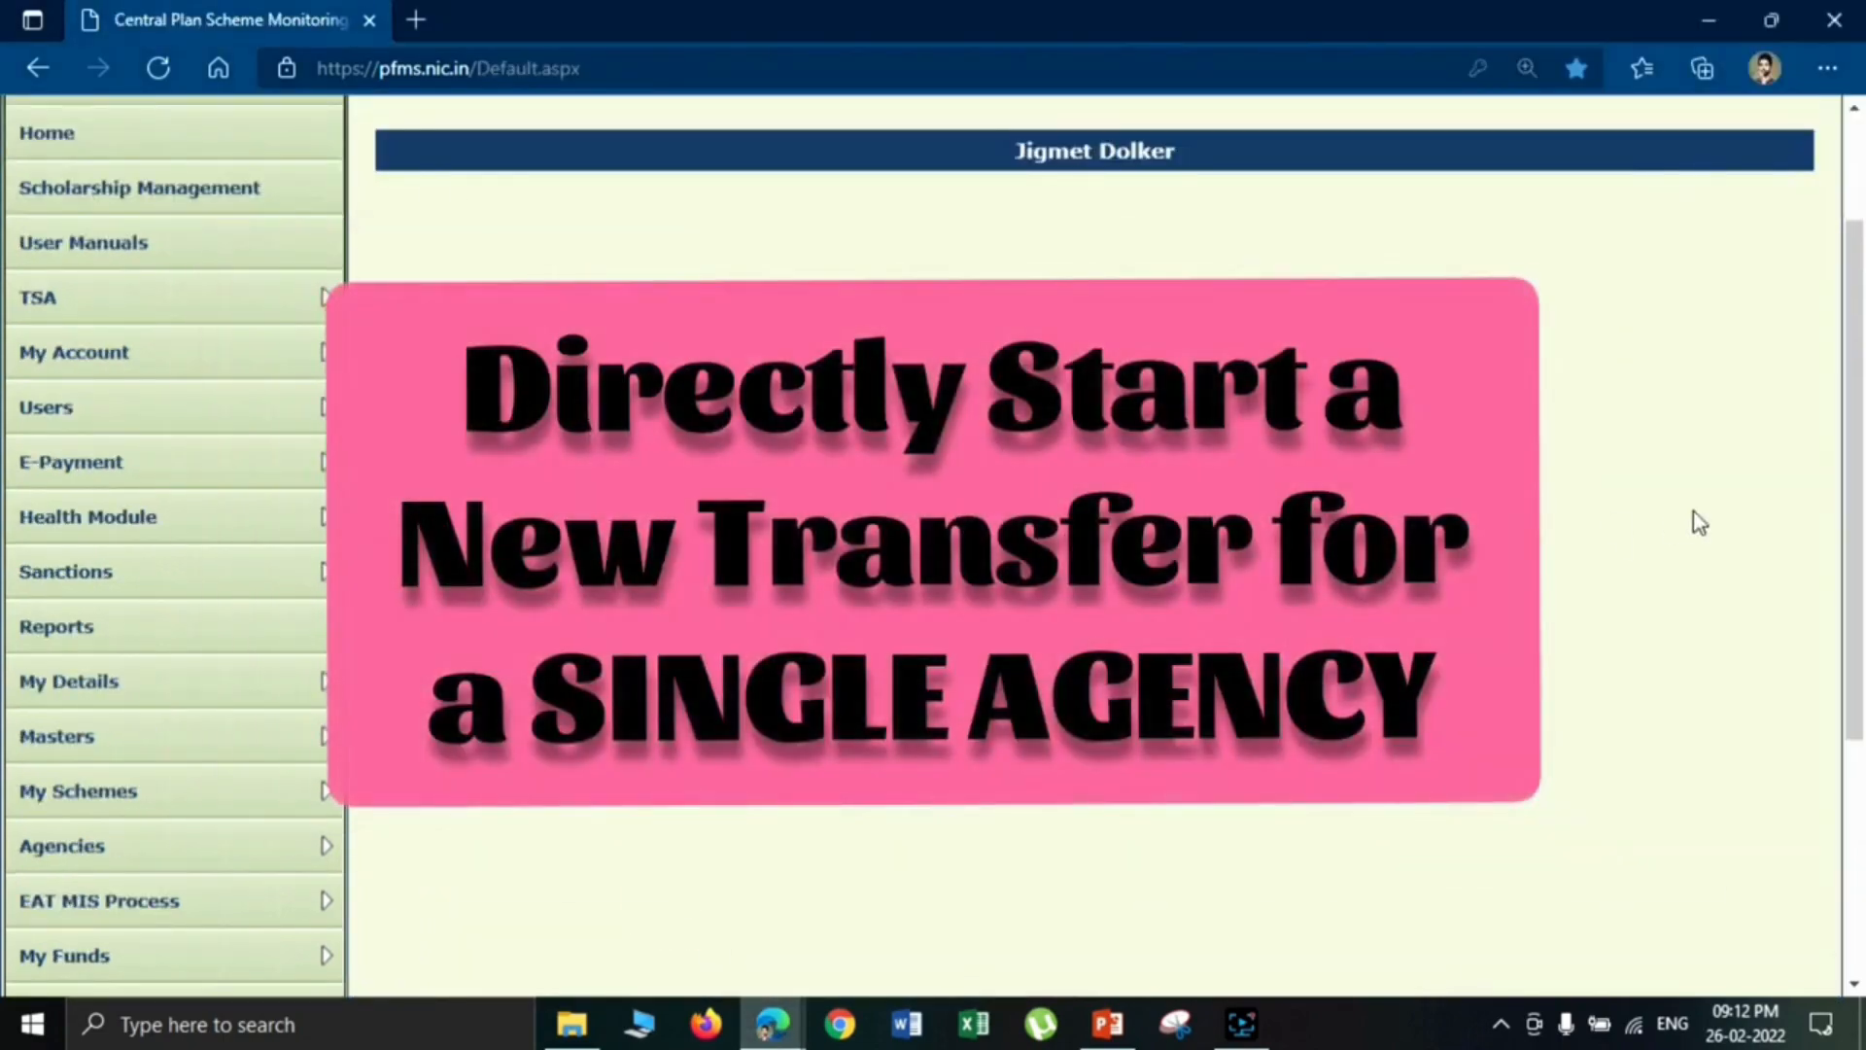
left_click_drag(1855, 432, 1856, 554)
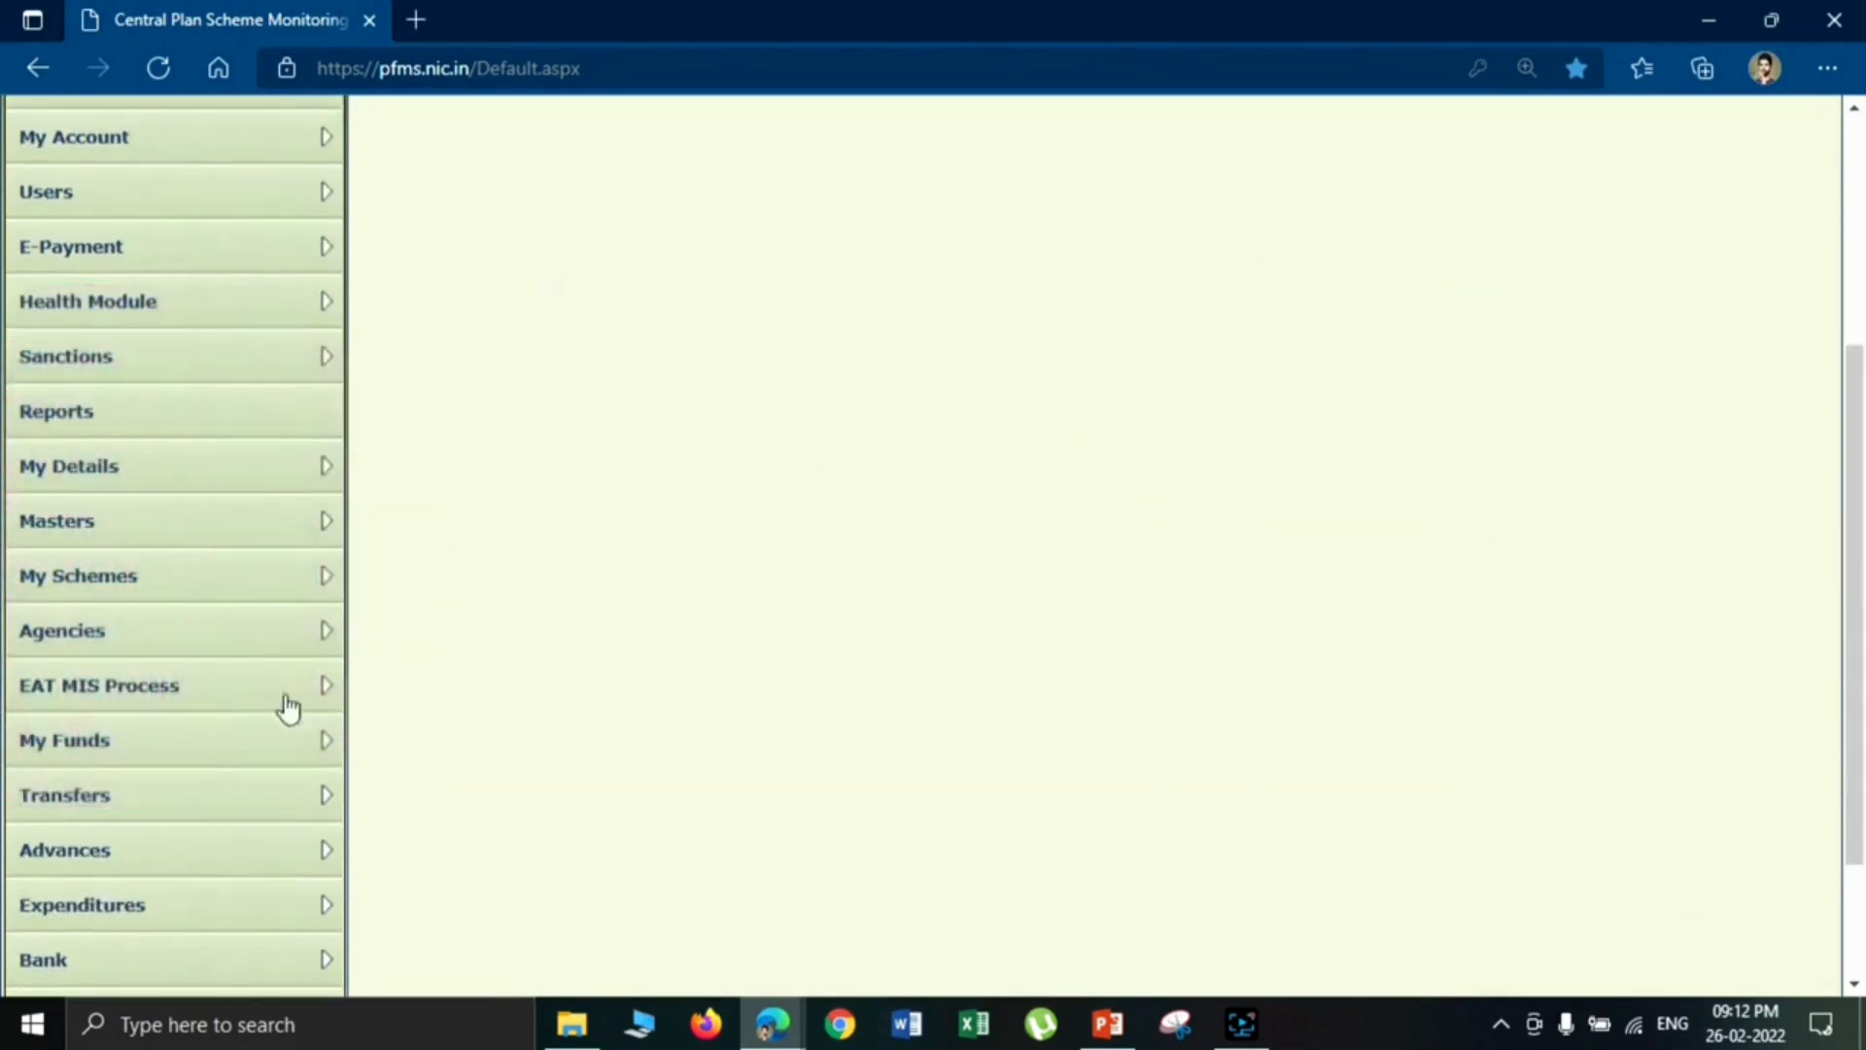
mouse_move(204, 804)
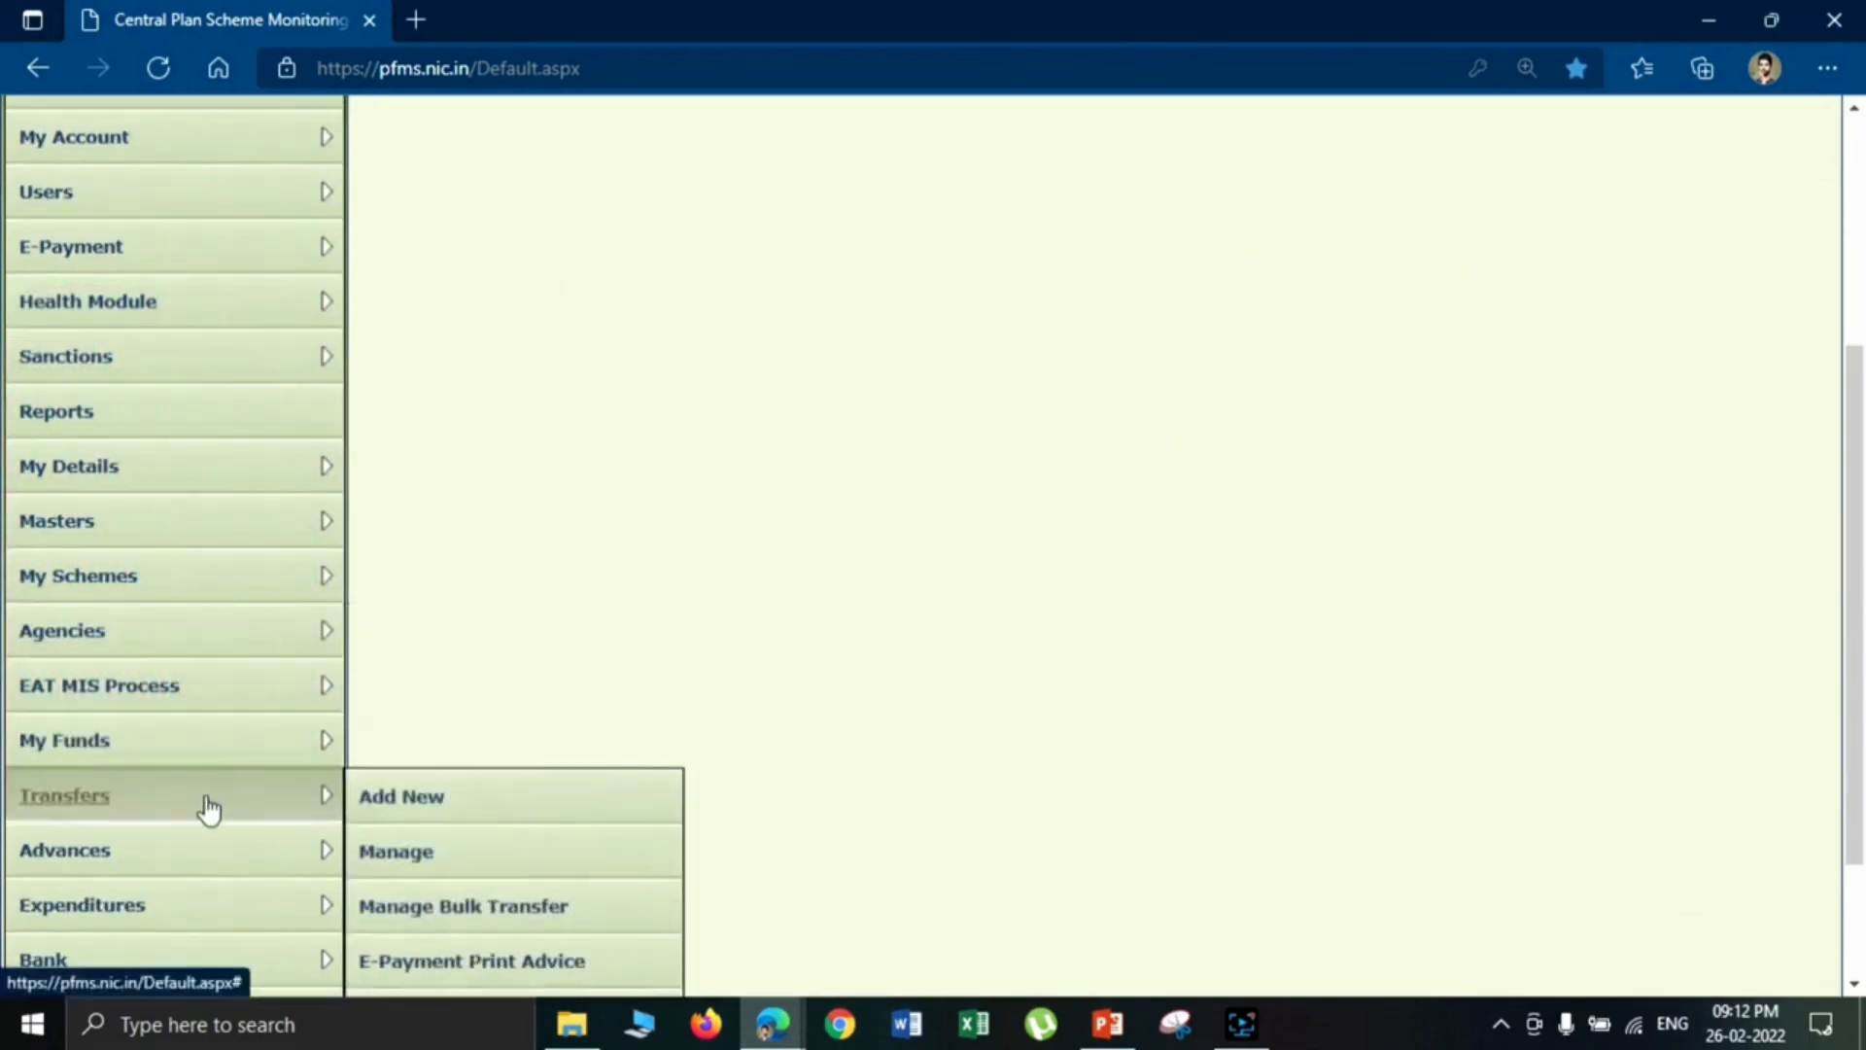
left_click(397, 809)
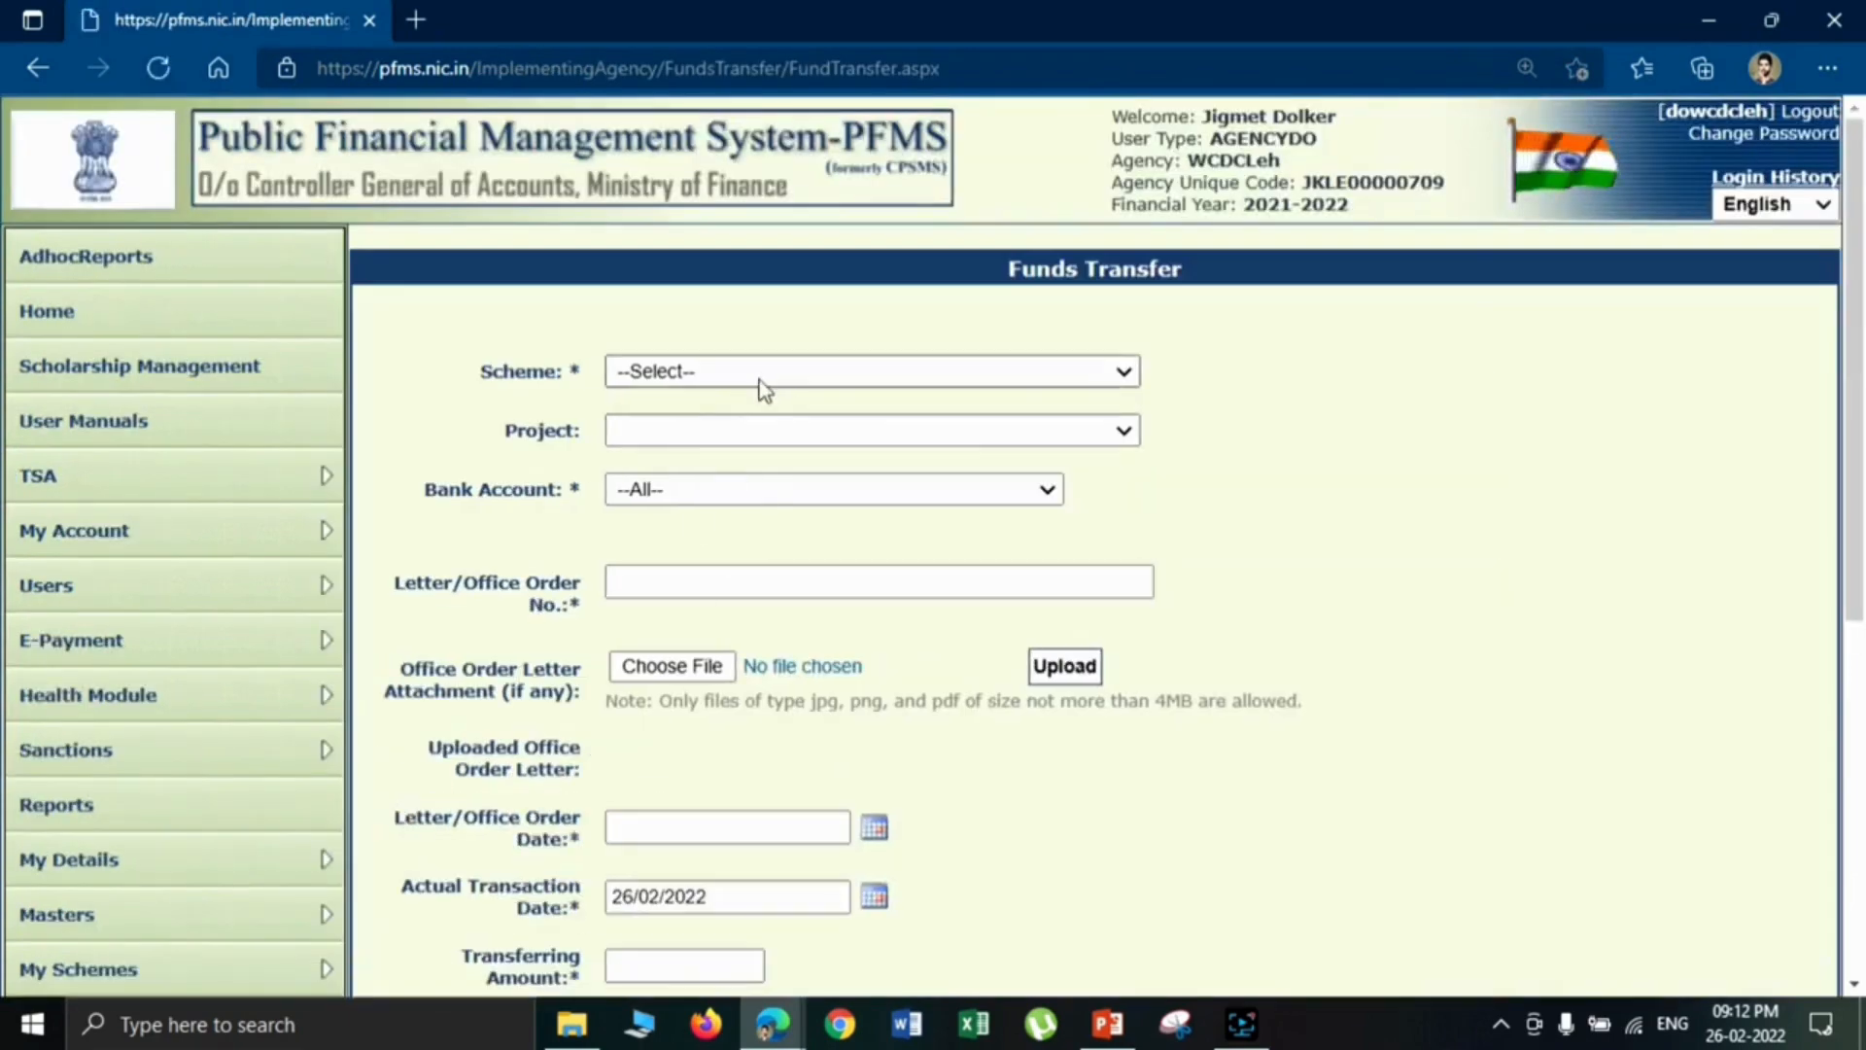
- Select scheme JK2 - Watershed Development Component under PKMSY J&K with the IWMP Leh master bank account, and check the available balance
left_click(762, 373)
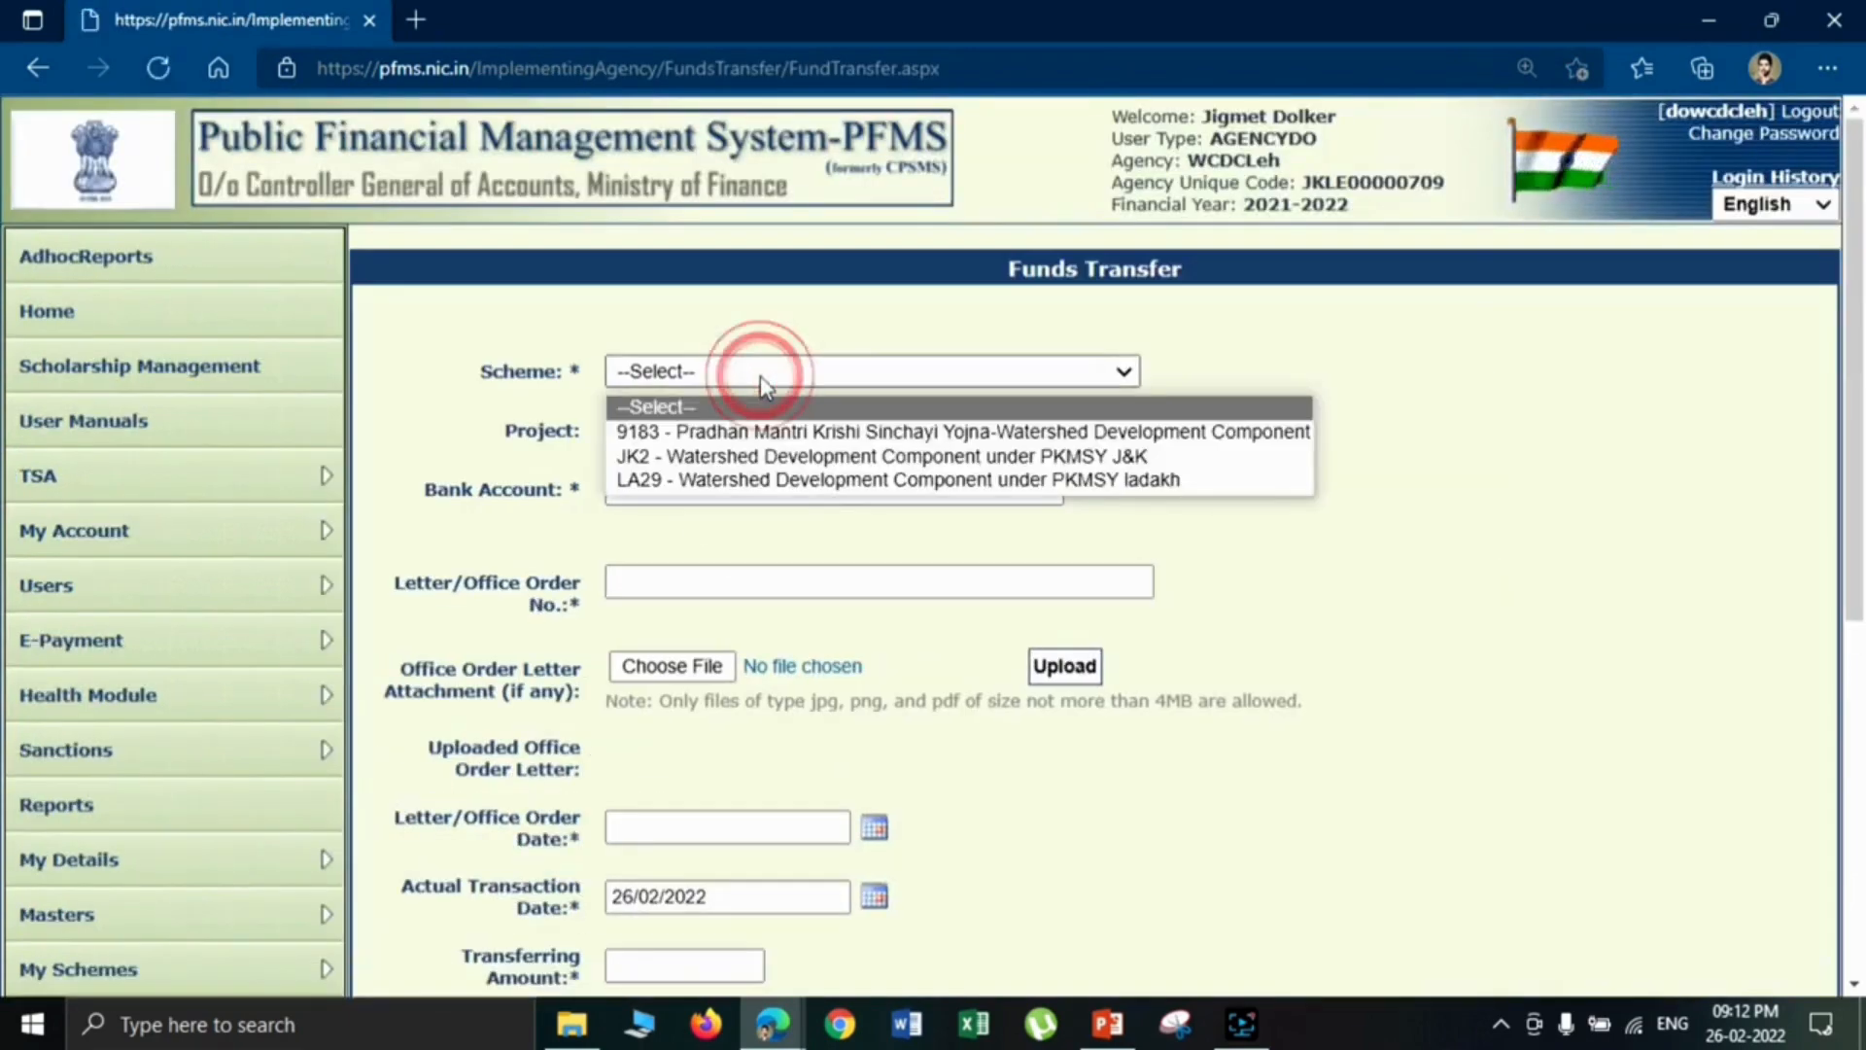
left_click(748, 456)
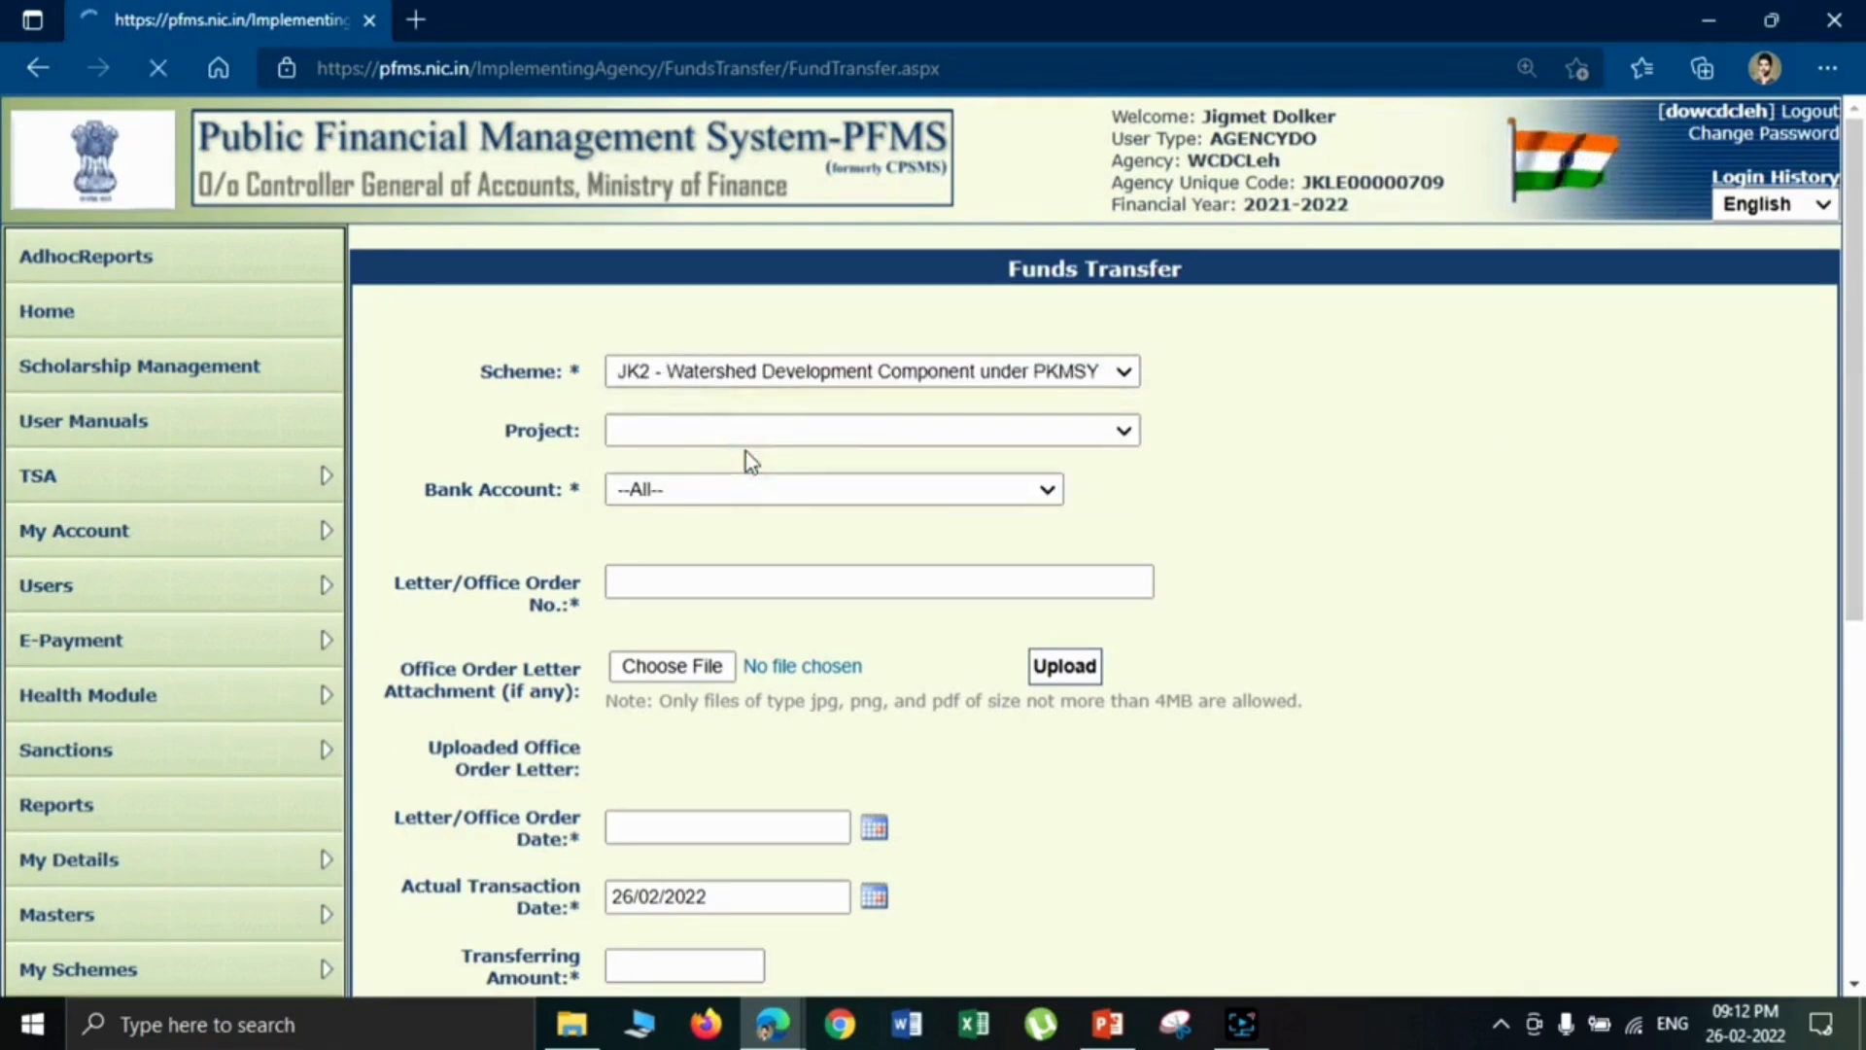
left_click(729, 494)
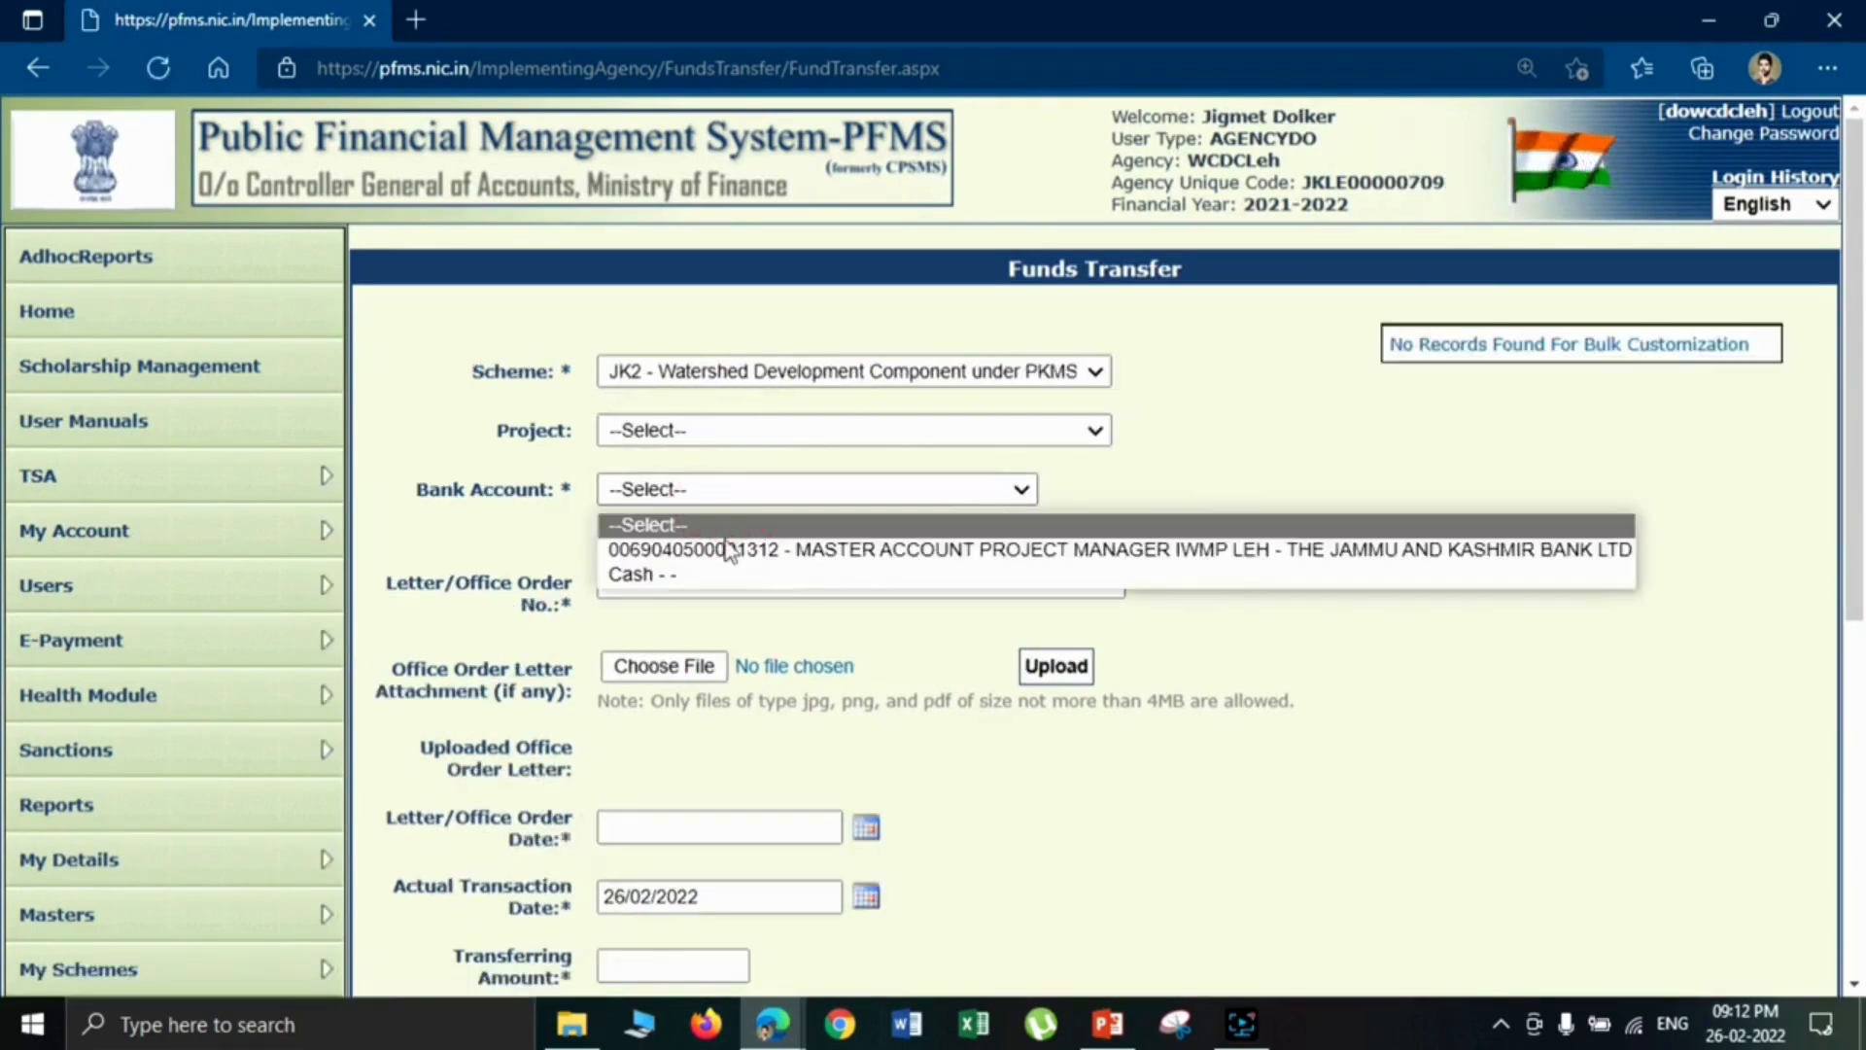
left_click(717, 549)
scroll(1857, 520, "down", 2)
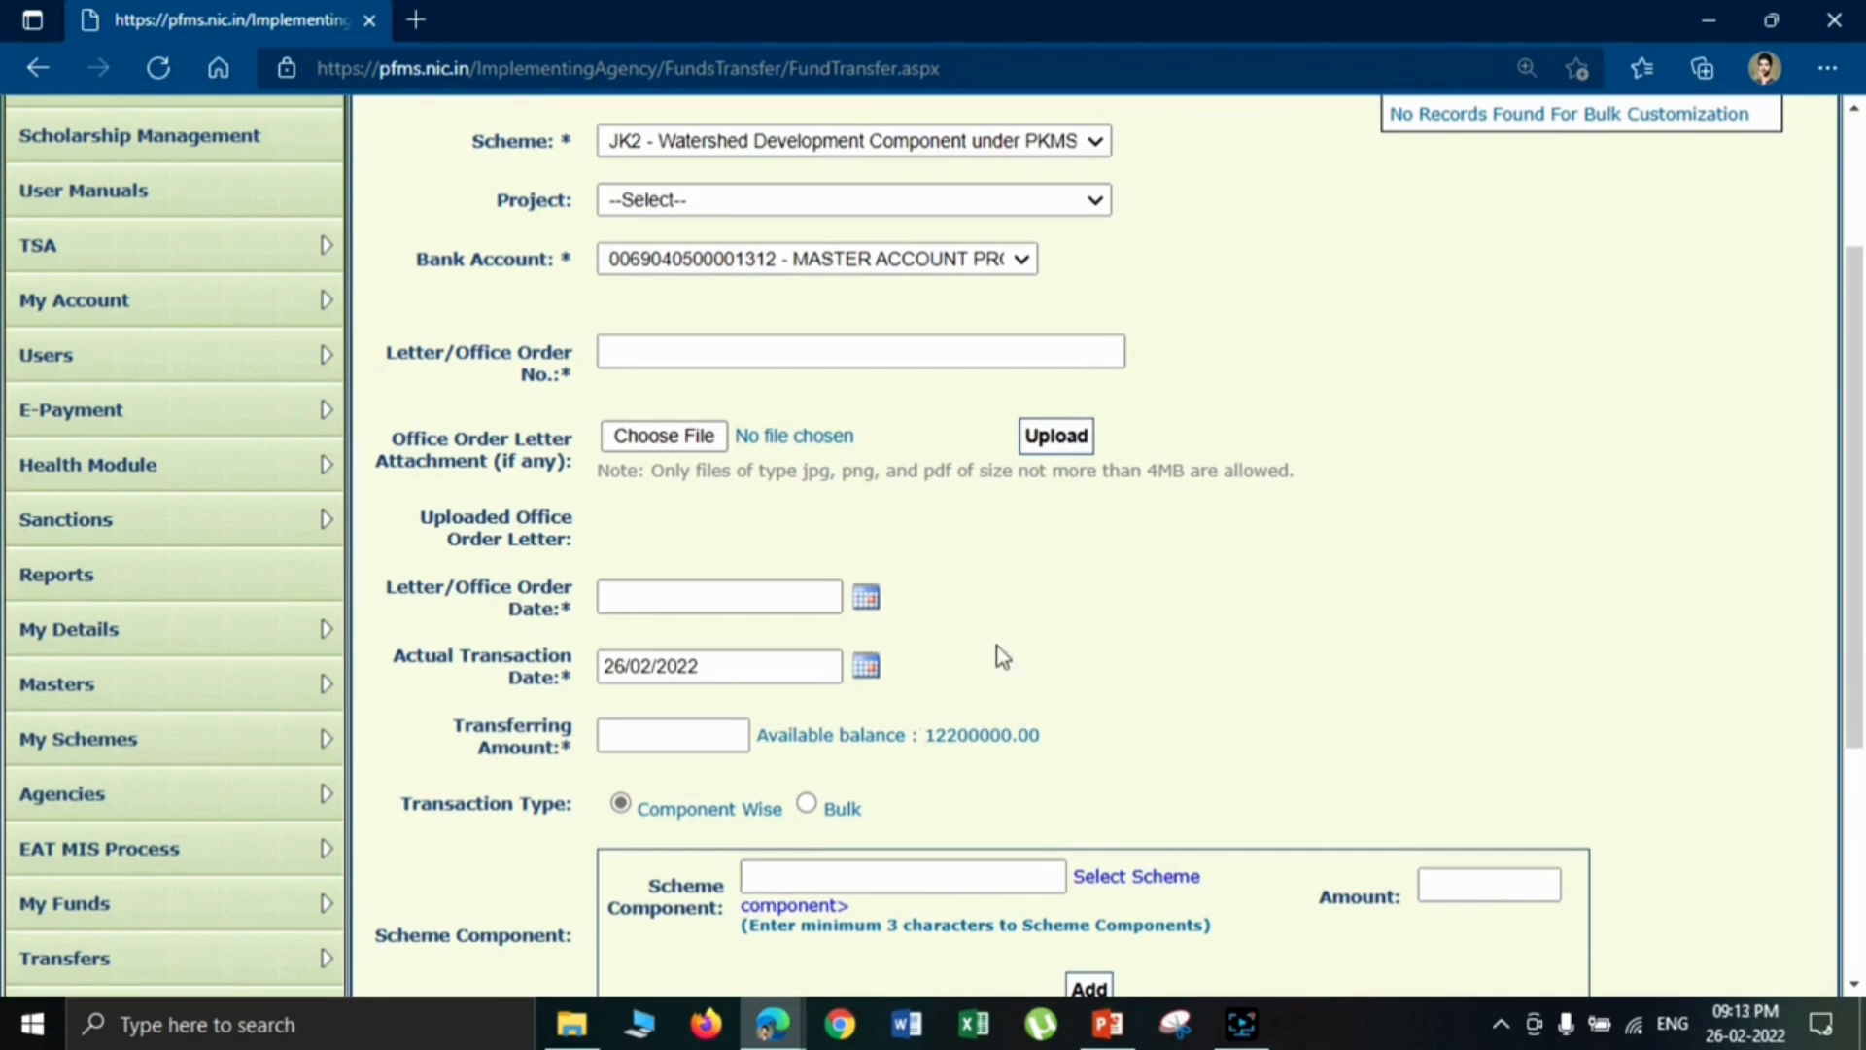
left_click_drag(926, 735, 1022, 733)
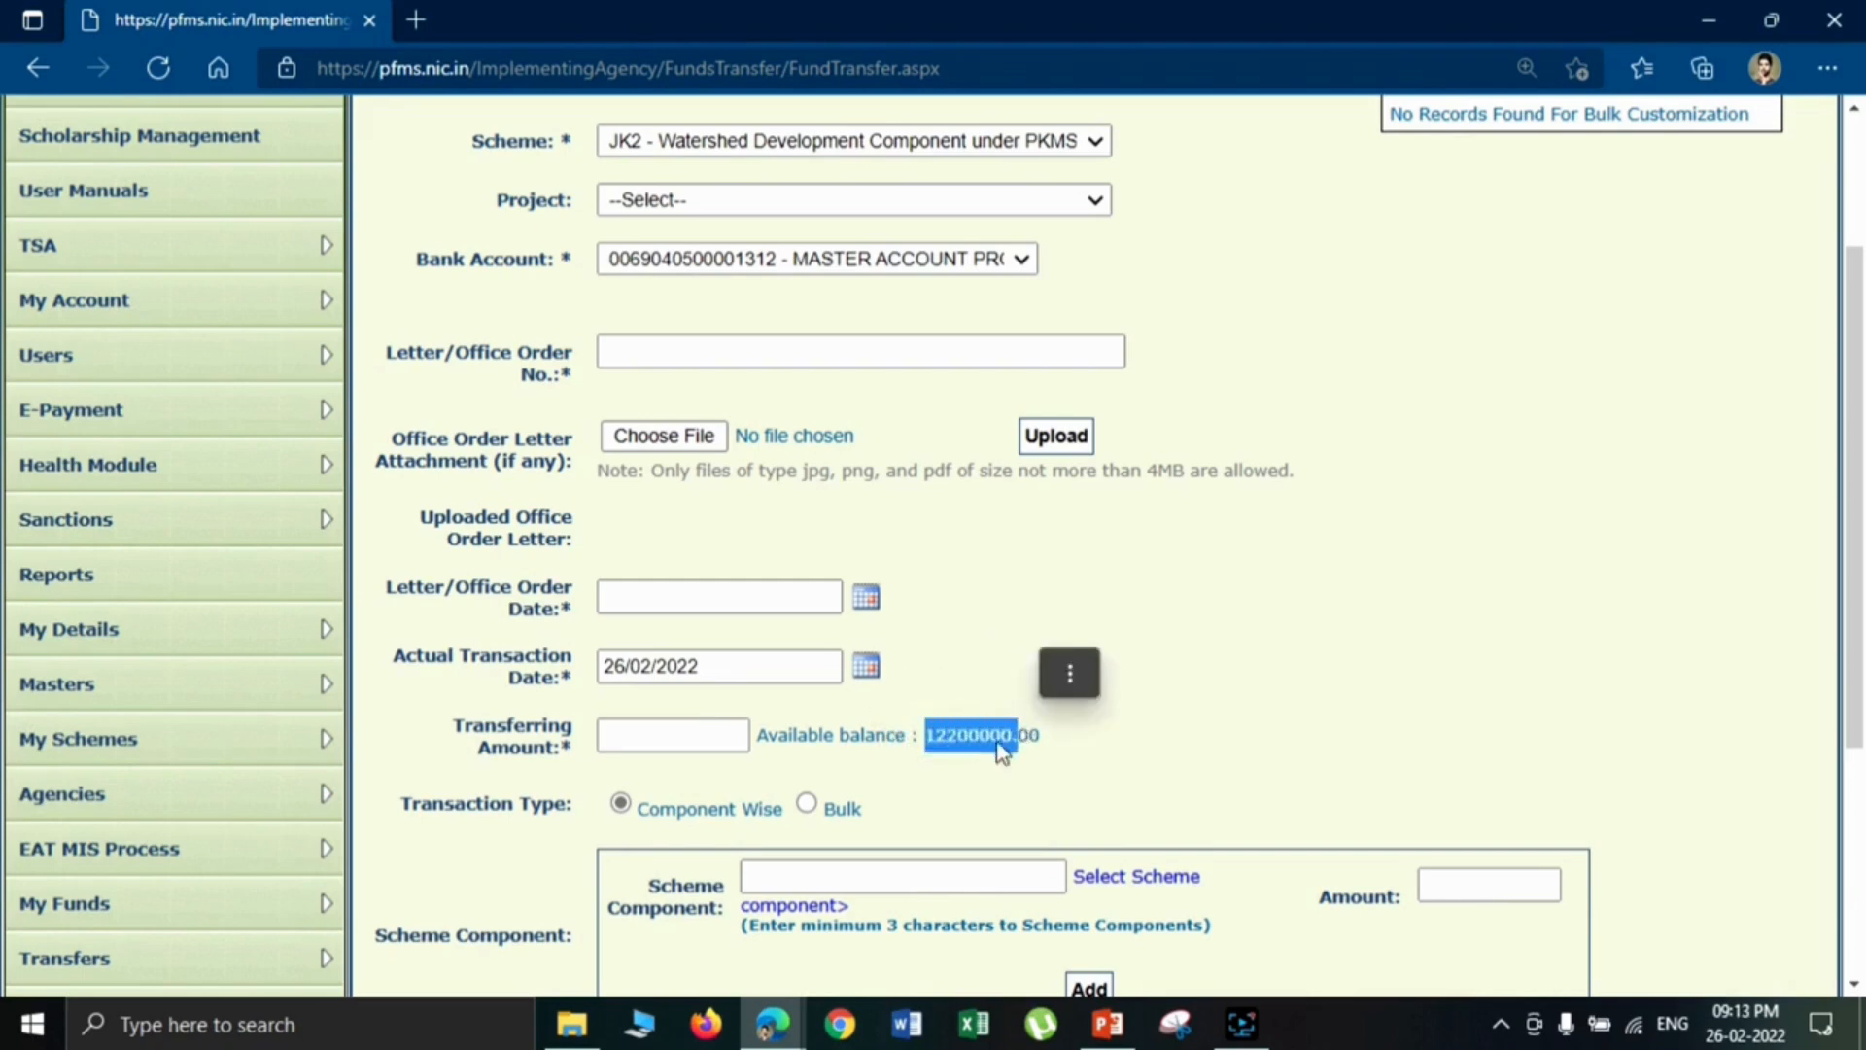
- Enter "Order Order" as the letter/office order number and set the letter/office order date to 24/02/2022
left_click(654, 336)
type("Order")
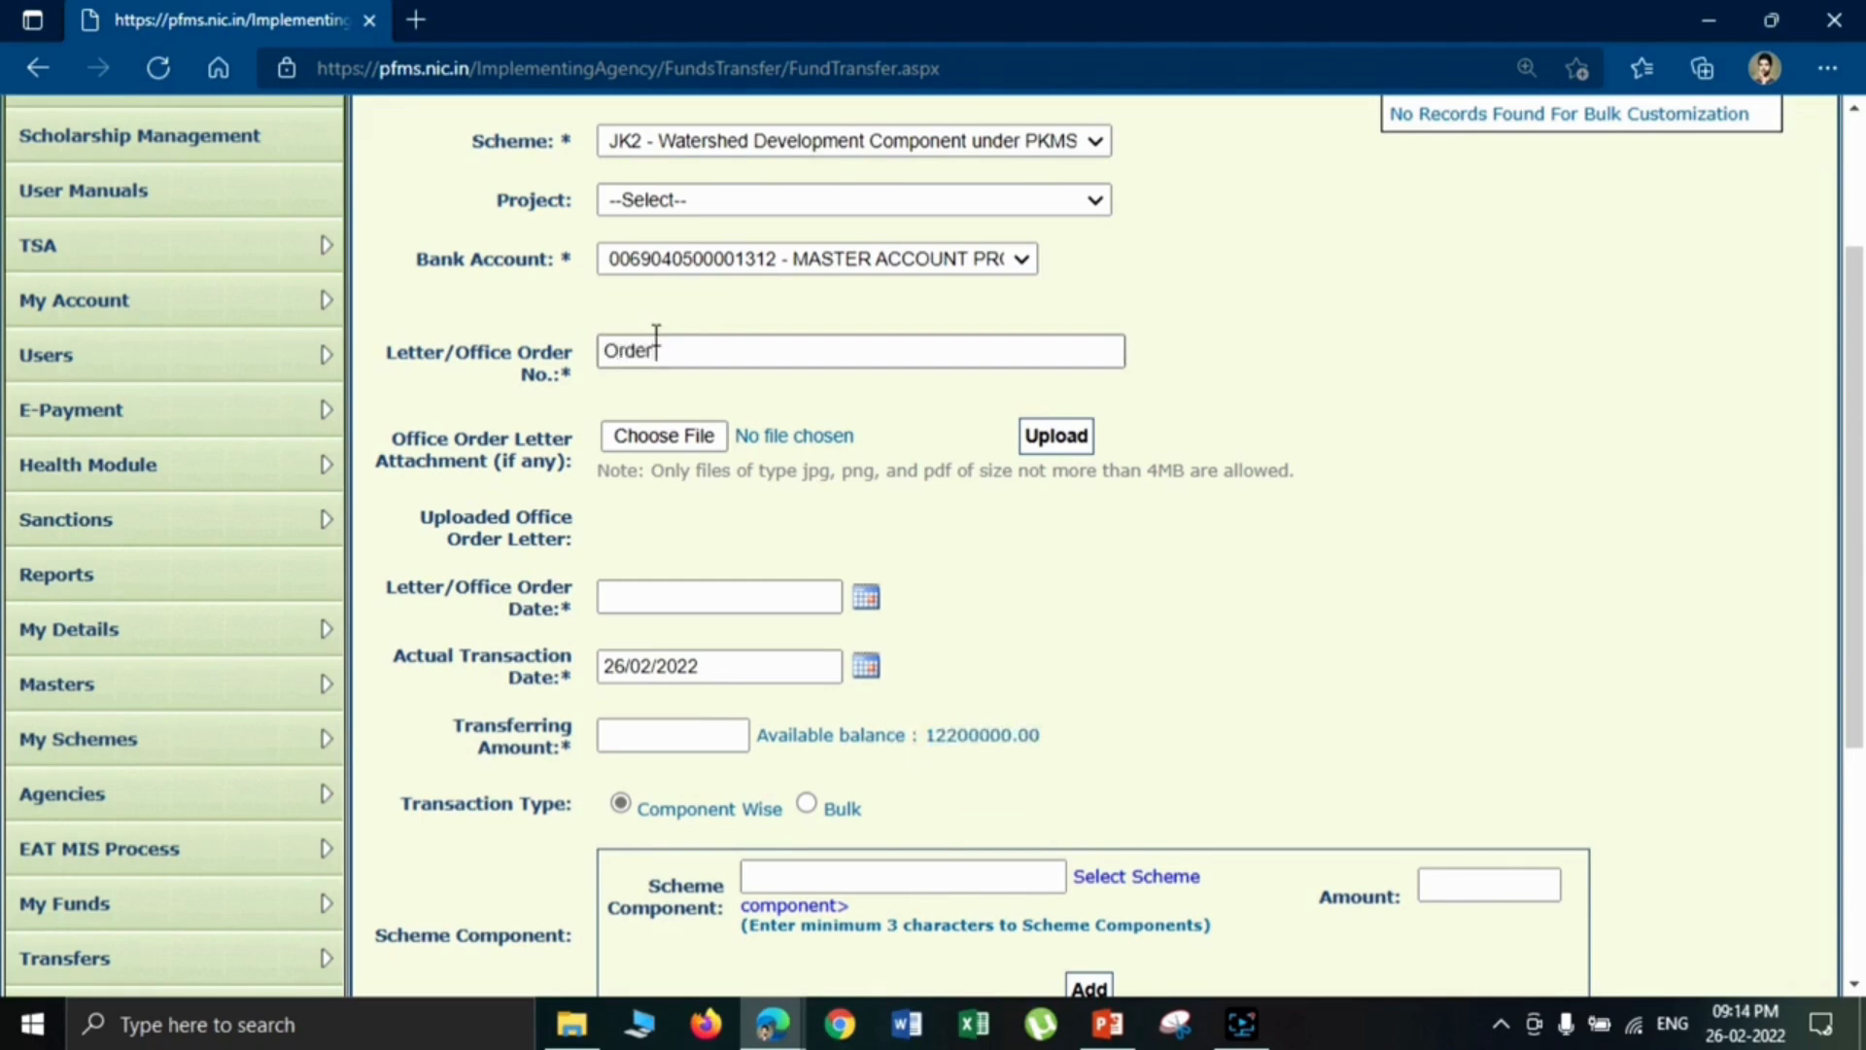
type(" Order")
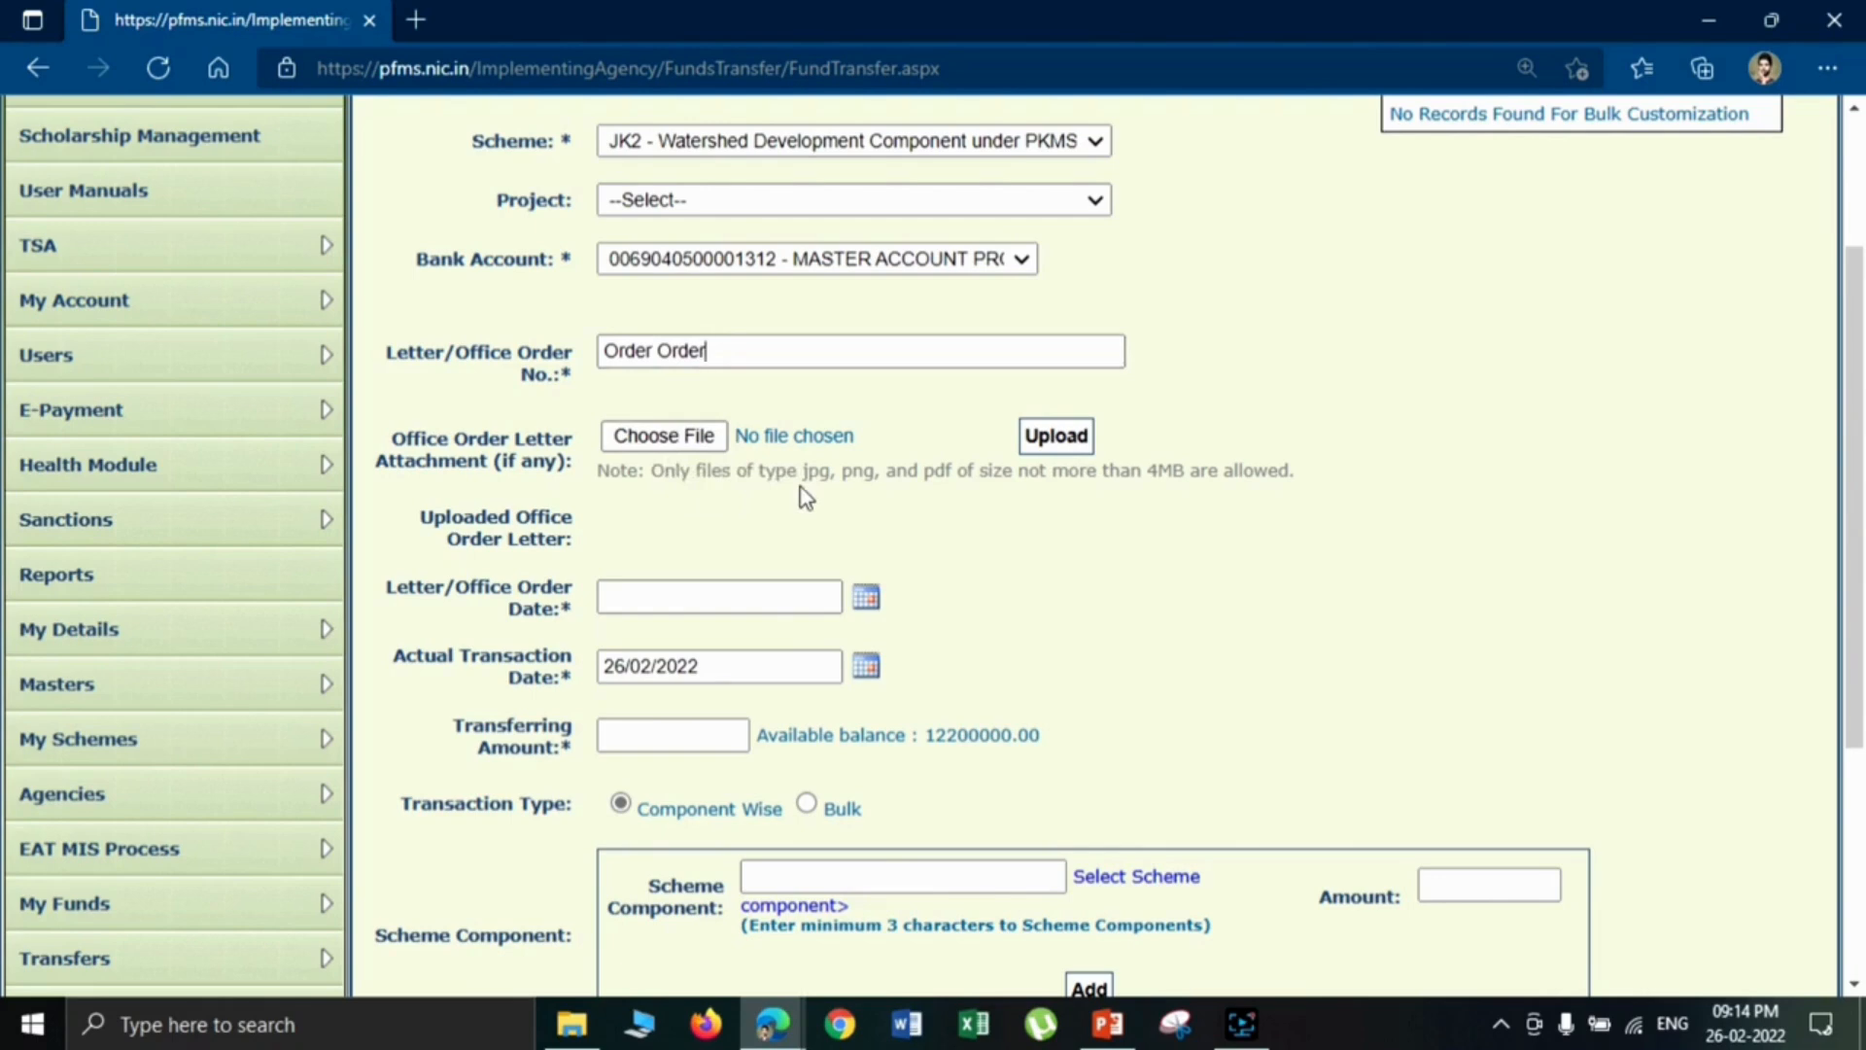
left_click(866, 601)
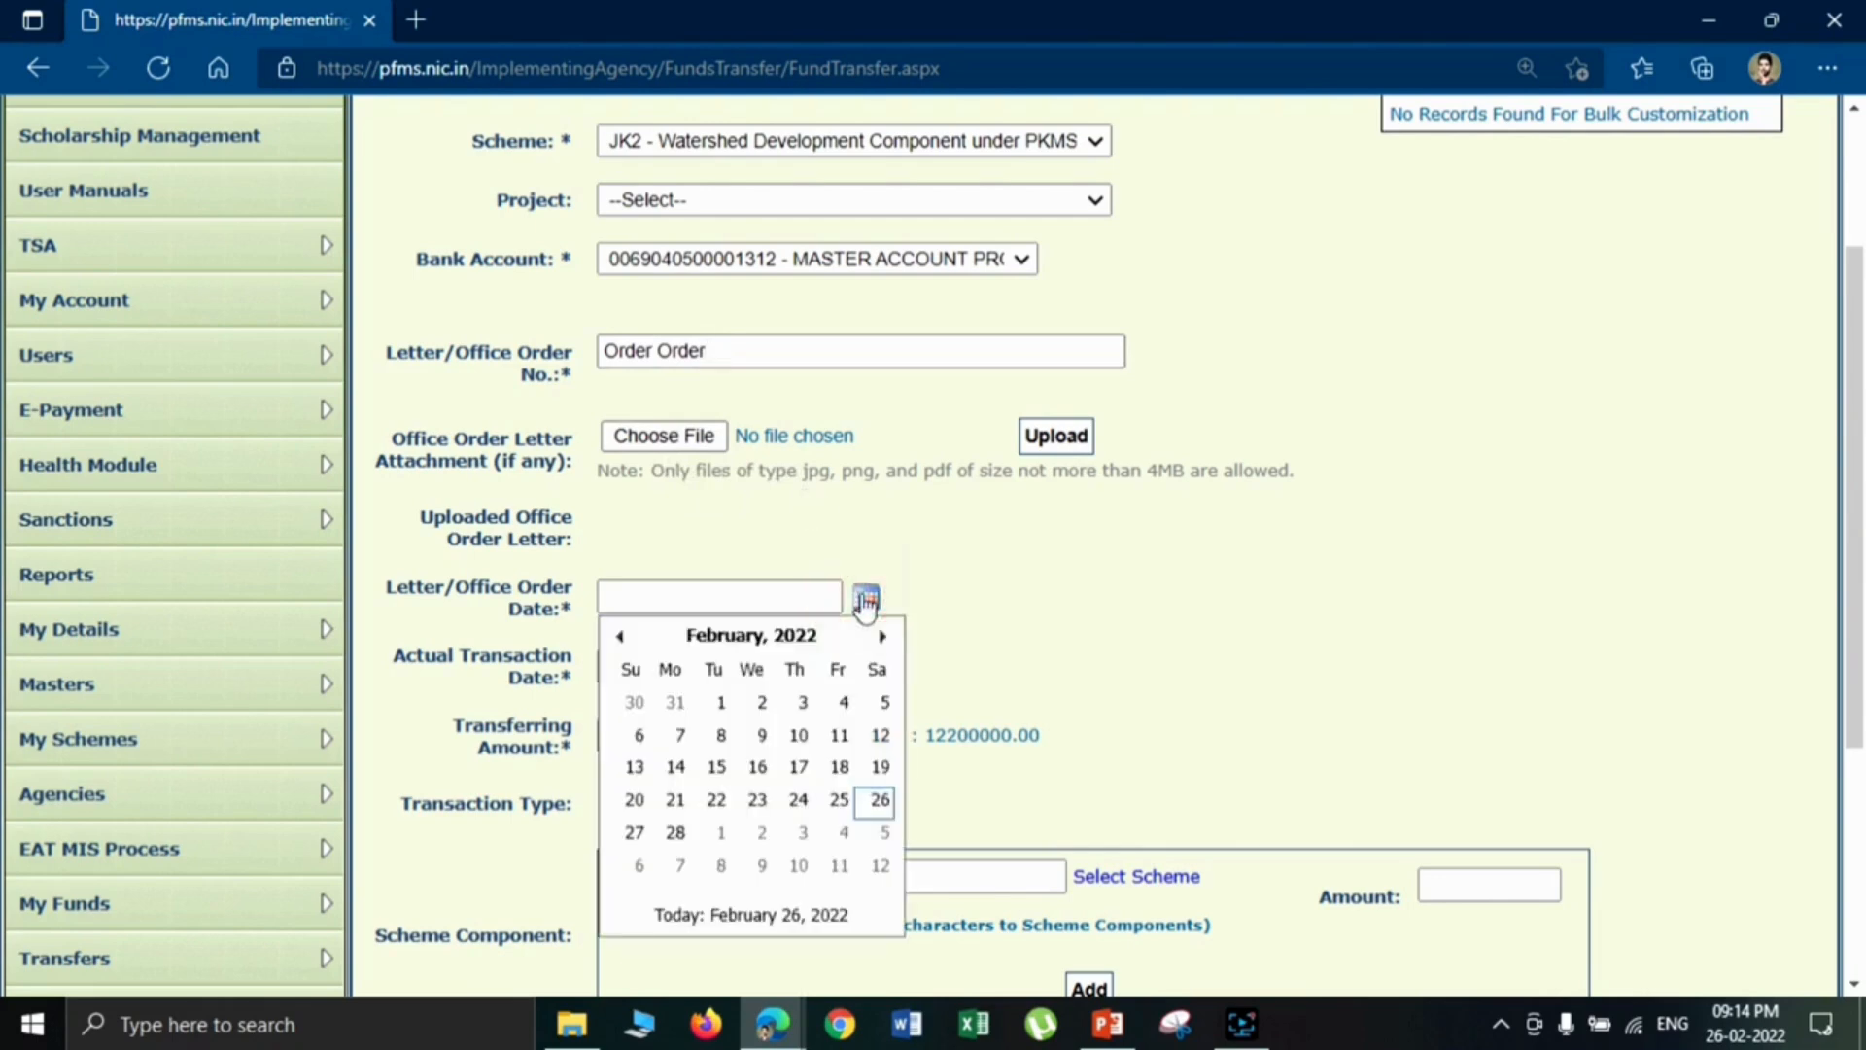
left_click(796, 798)
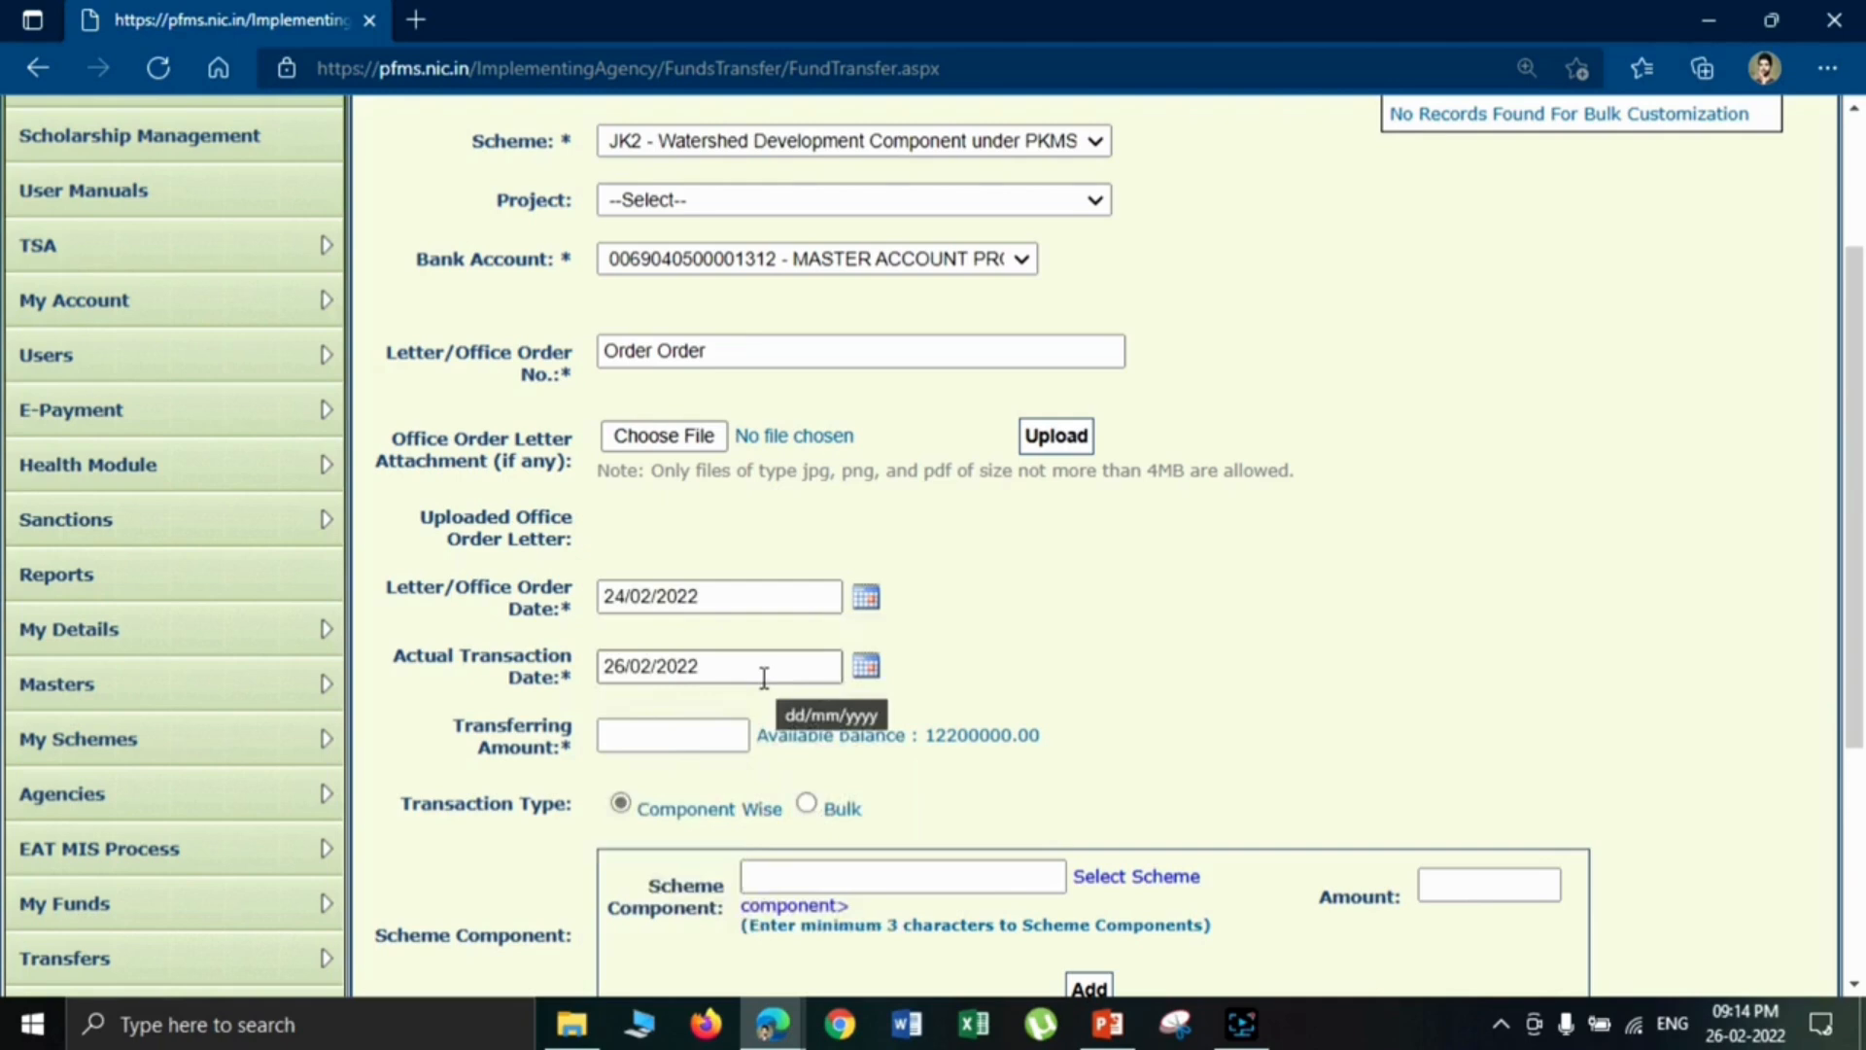
- Set the transferring amount to 5000 and compare it with the available balance
left_click_drag(1863, 417, 1863, 512)
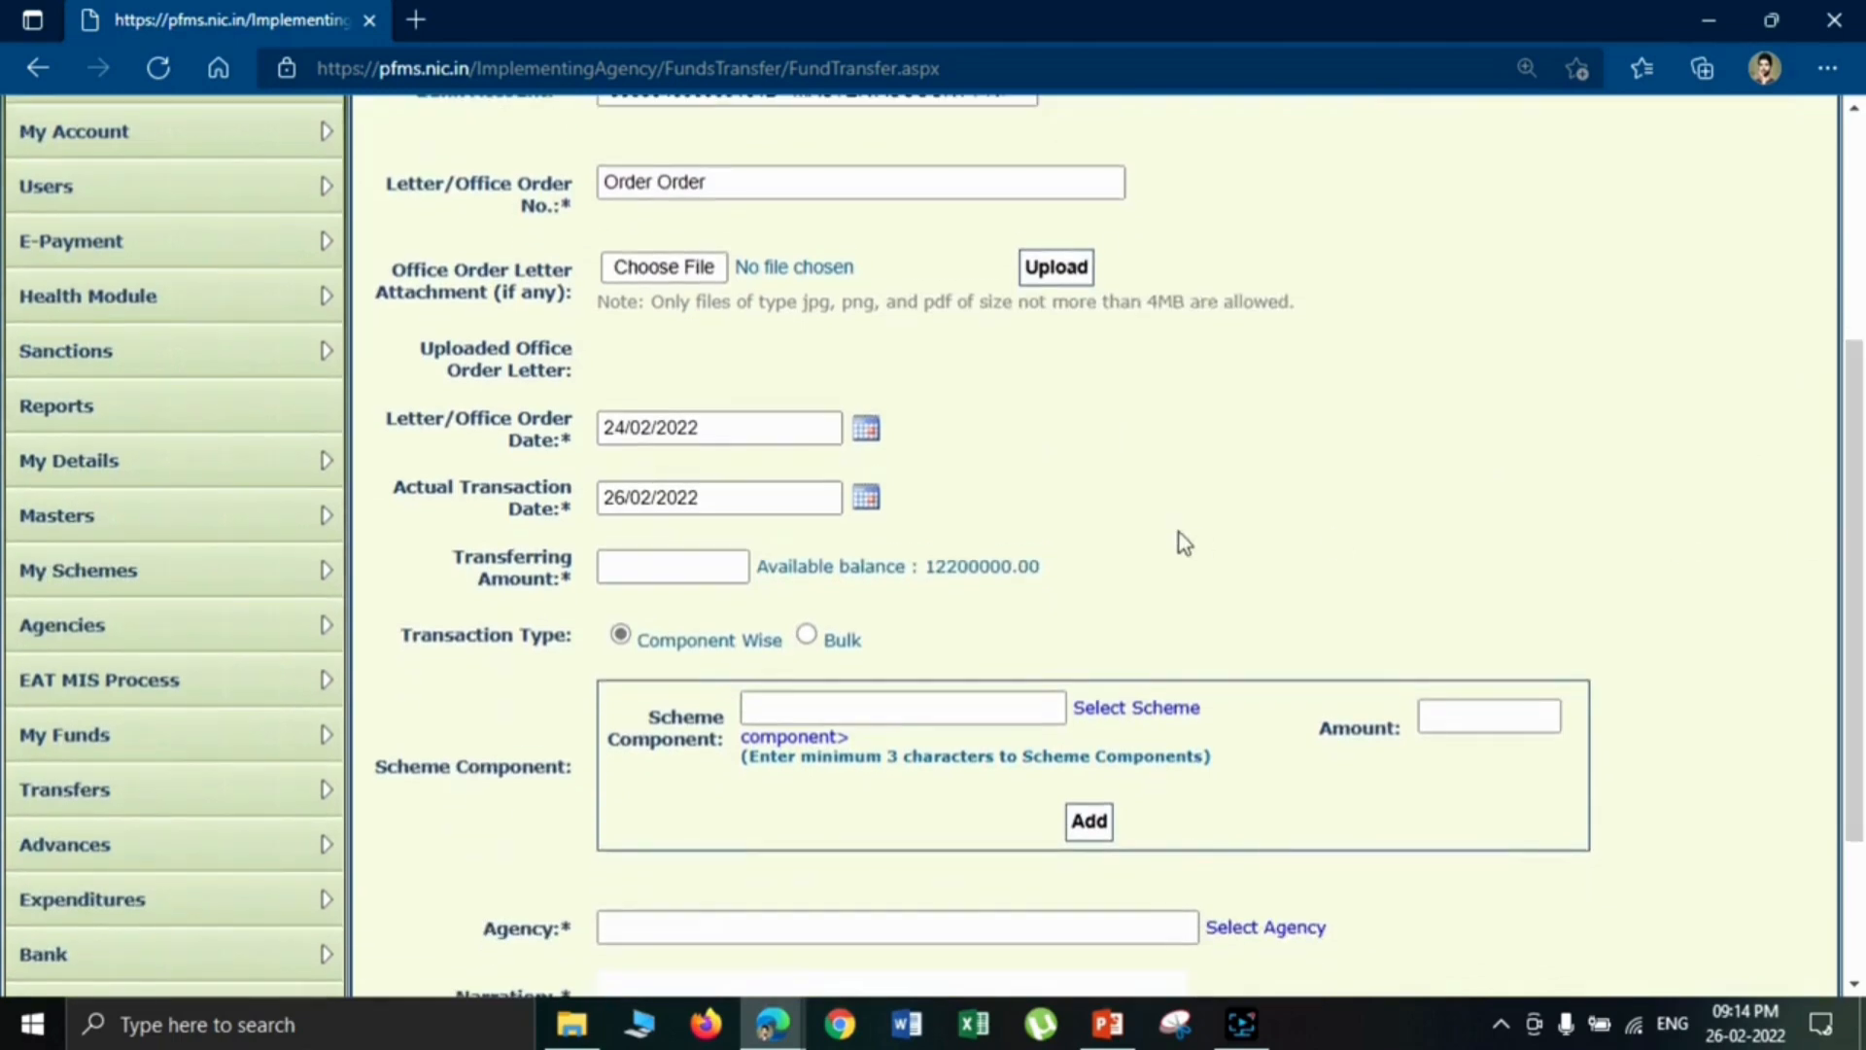
left_click(626, 559)
type("5000")
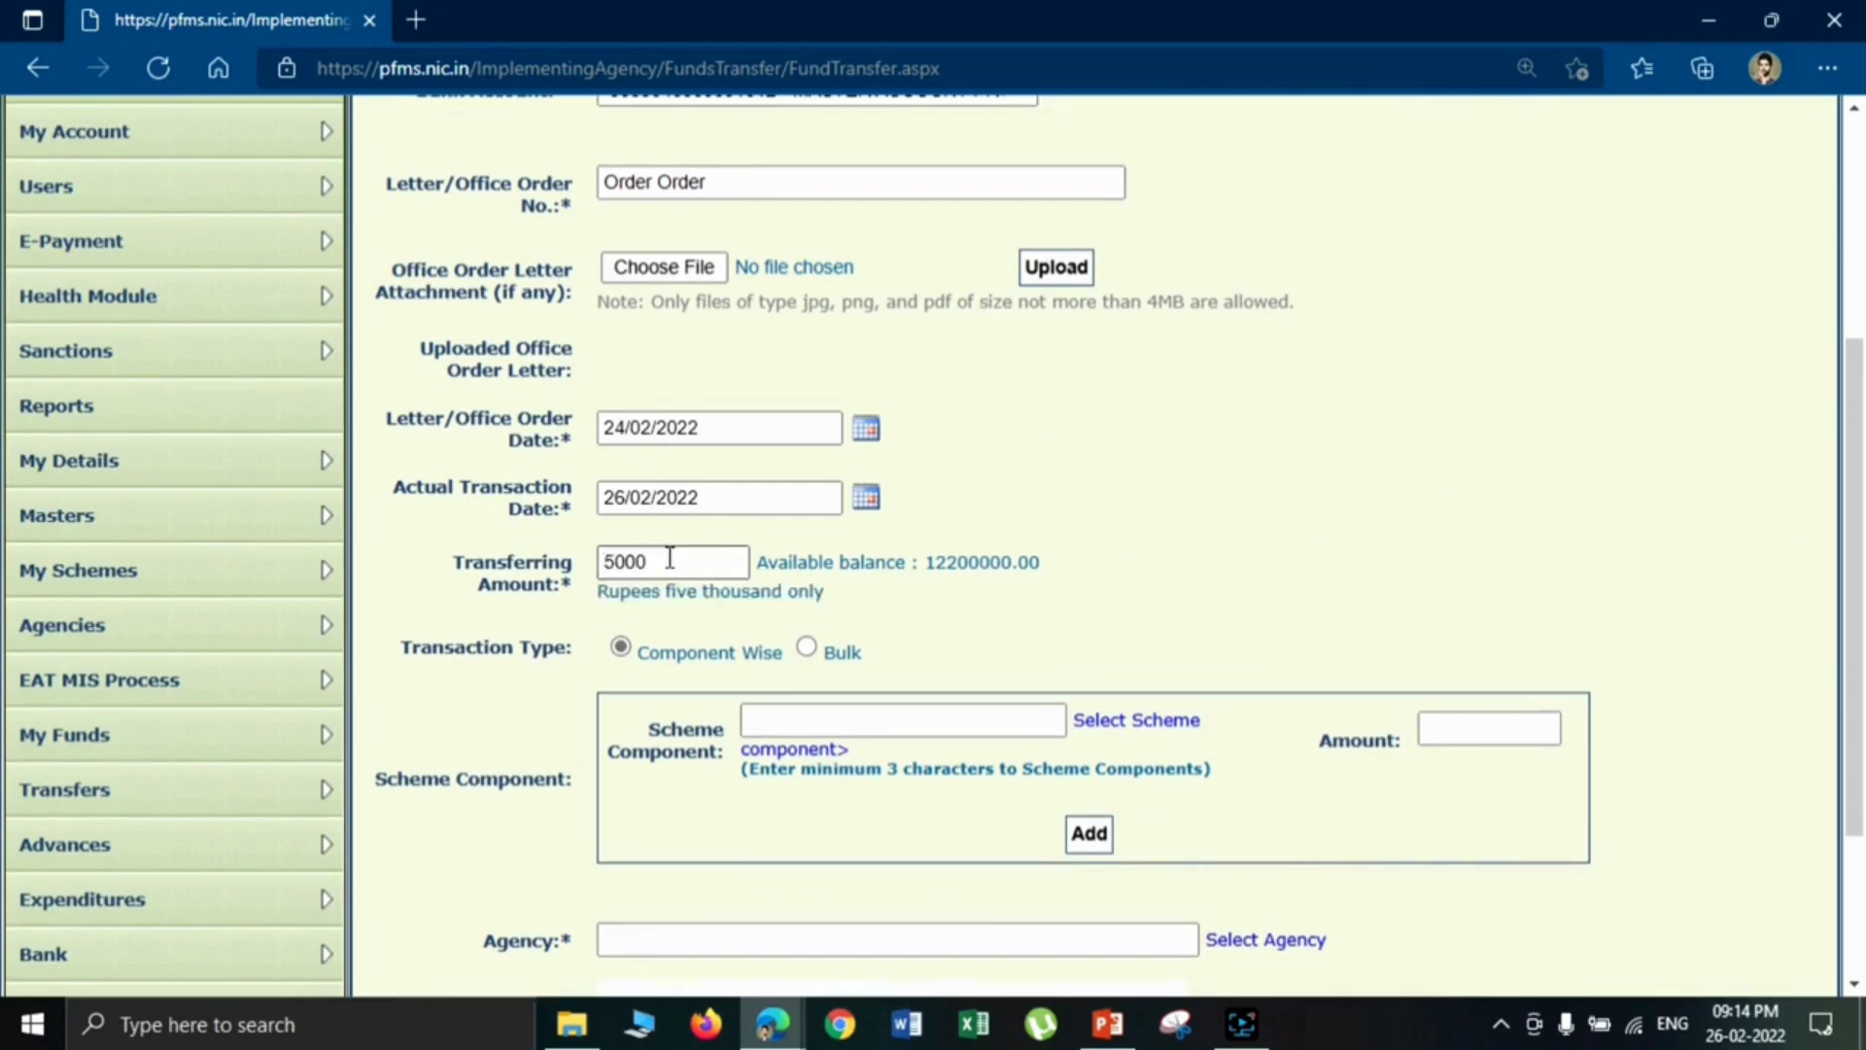
left_click_drag(926, 563, 1019, 575)
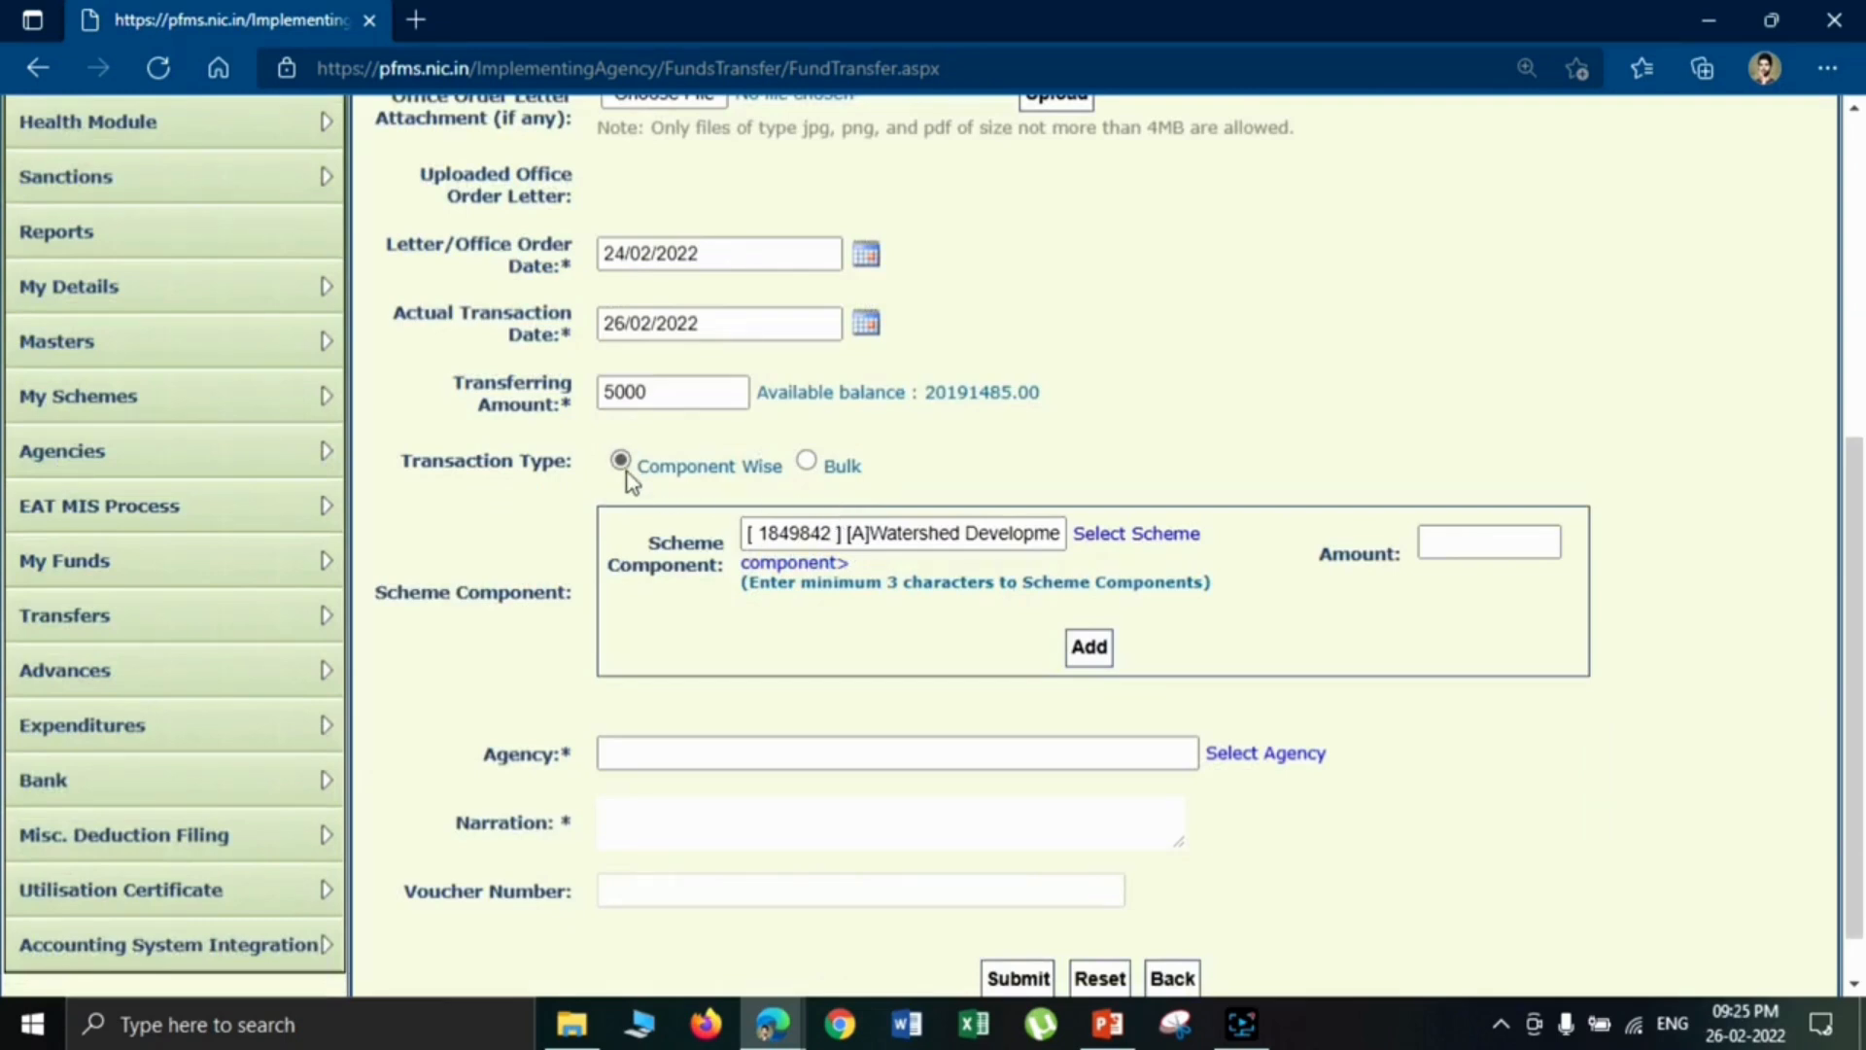
- Browse the scheme component tree down to the Soil & Moisture Conservation sub-components and choose [A]Watershed Development Works
left_click(1147, 535)
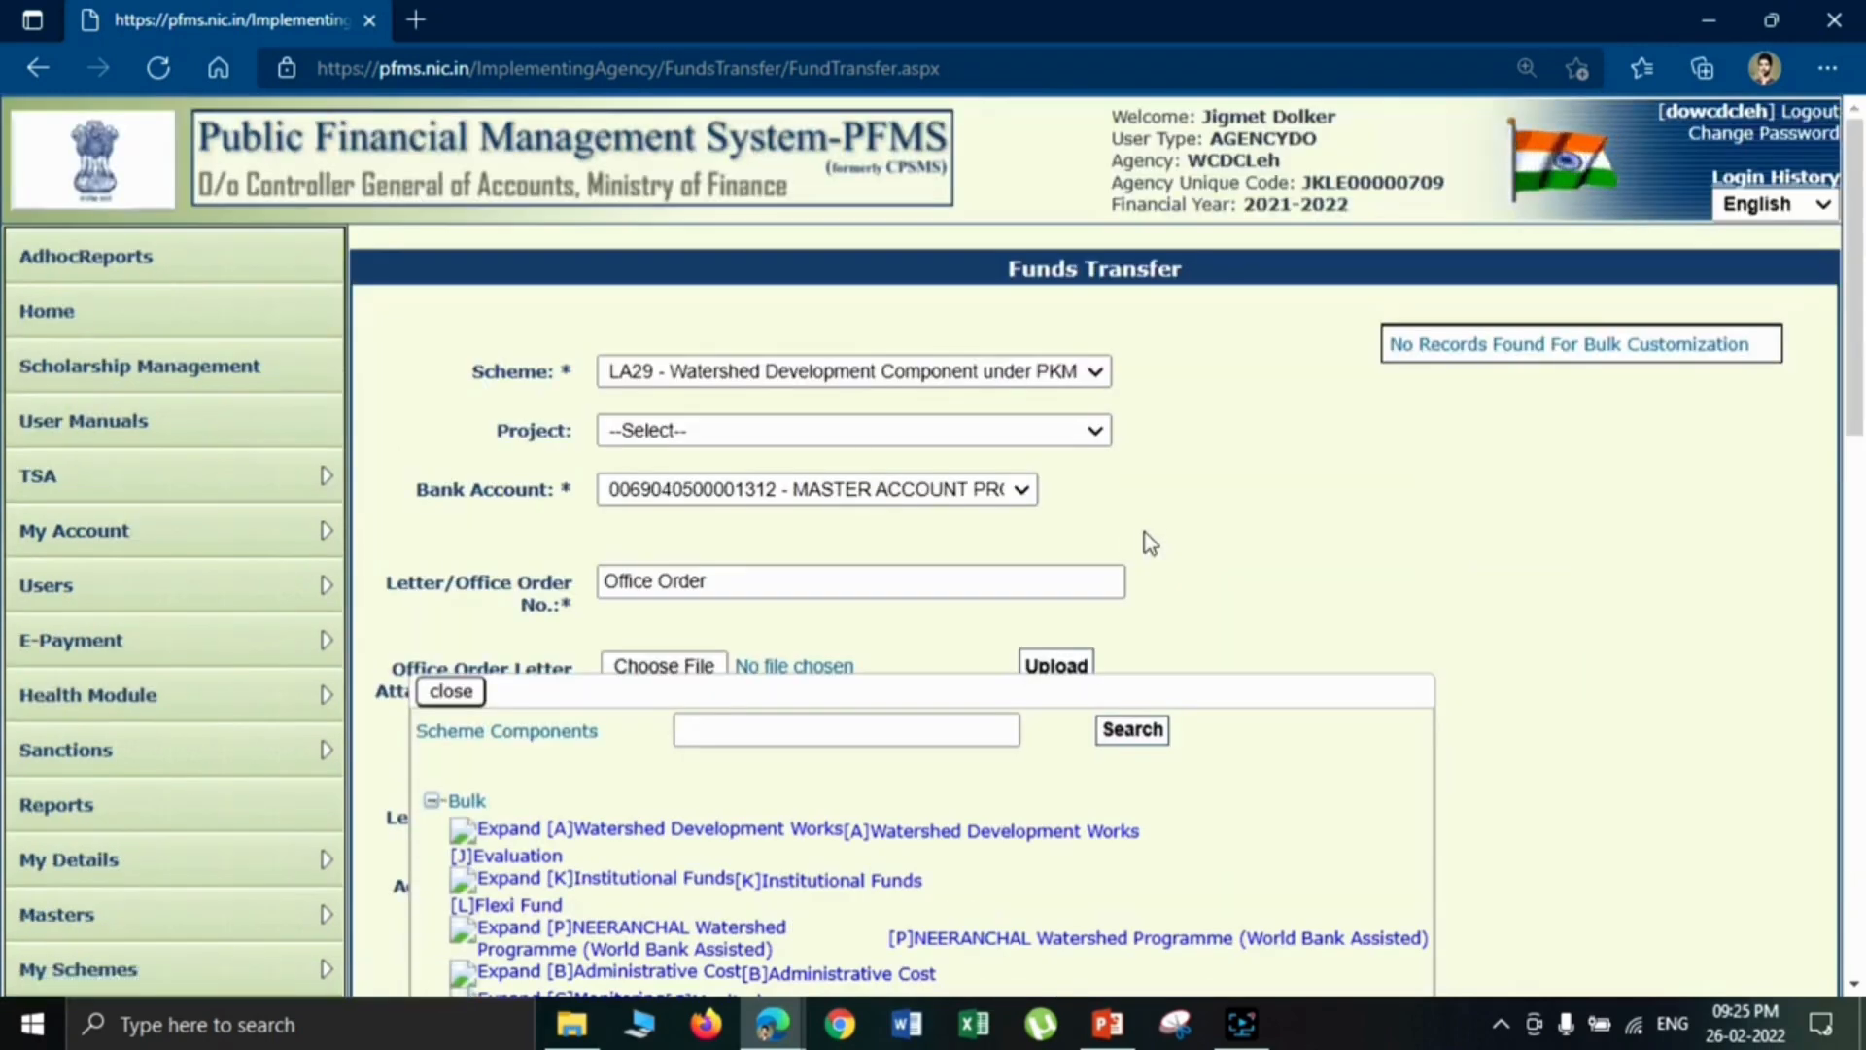
scroll(1145, 532, "down", 4)
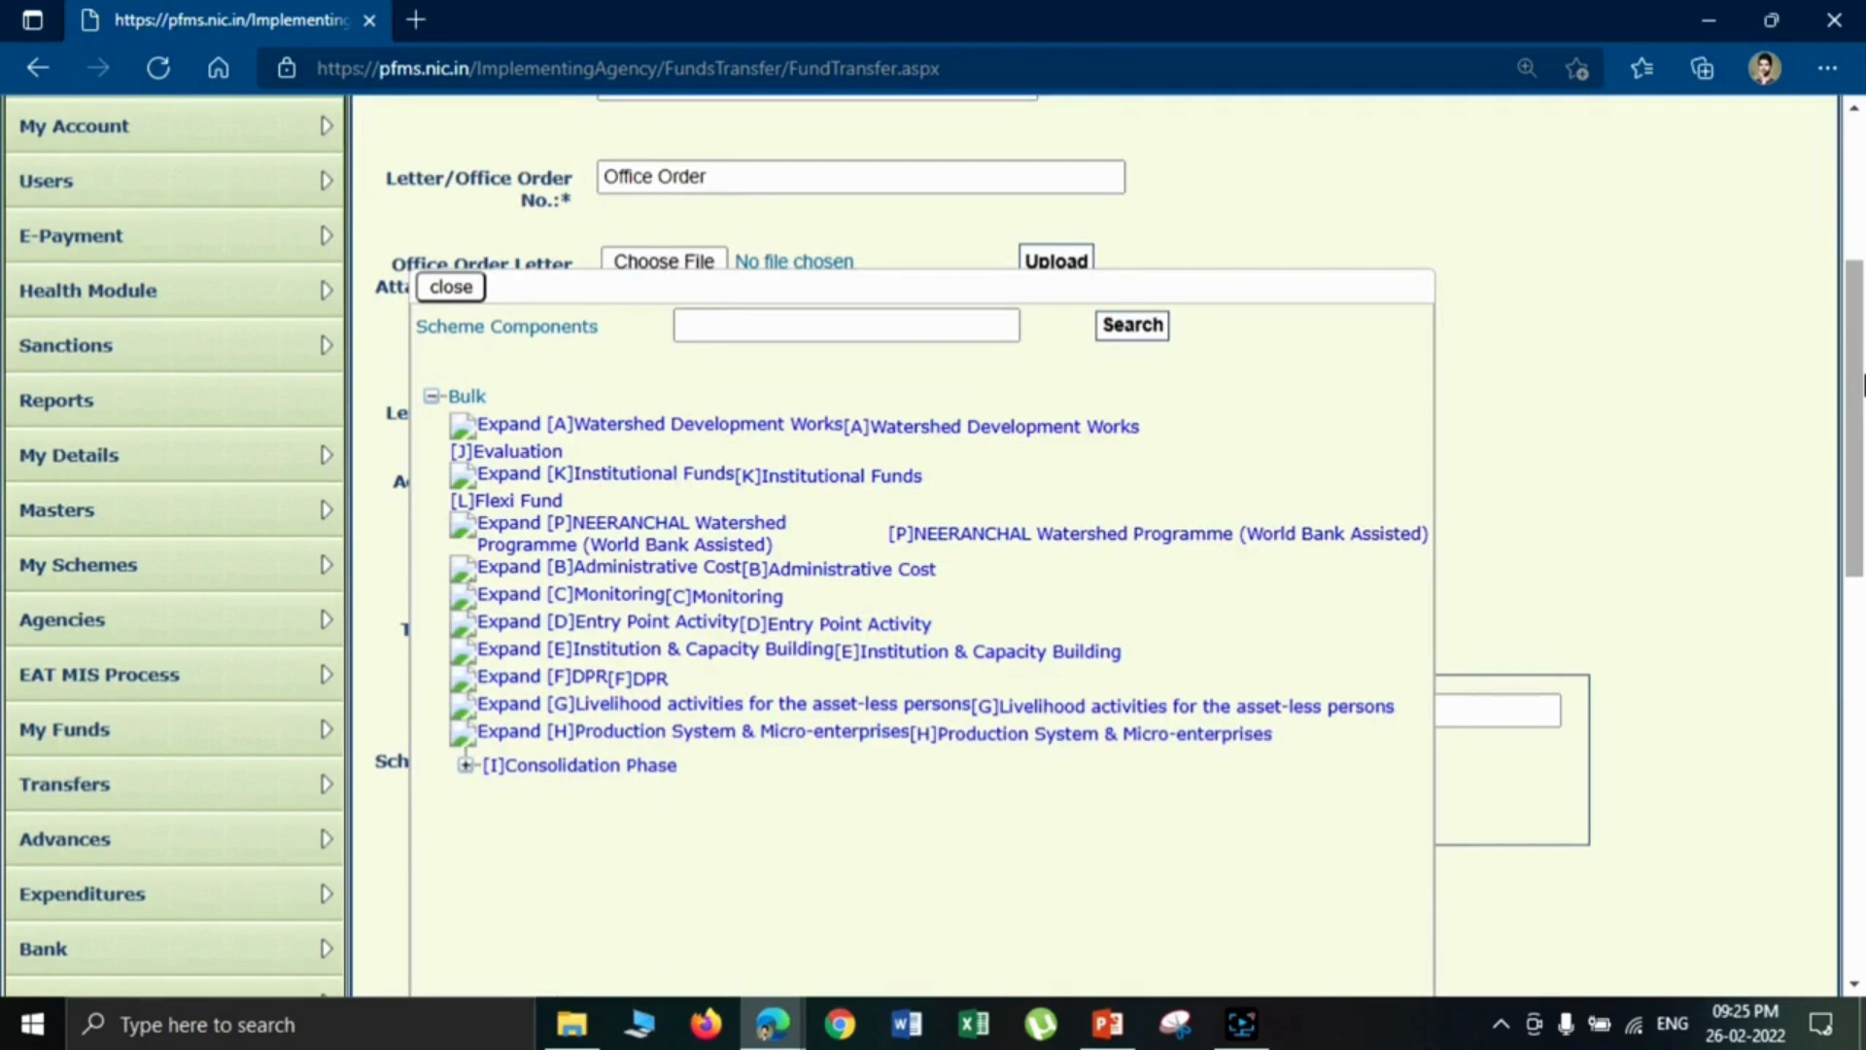
left_click(520, 424)
left_click(544, 479)
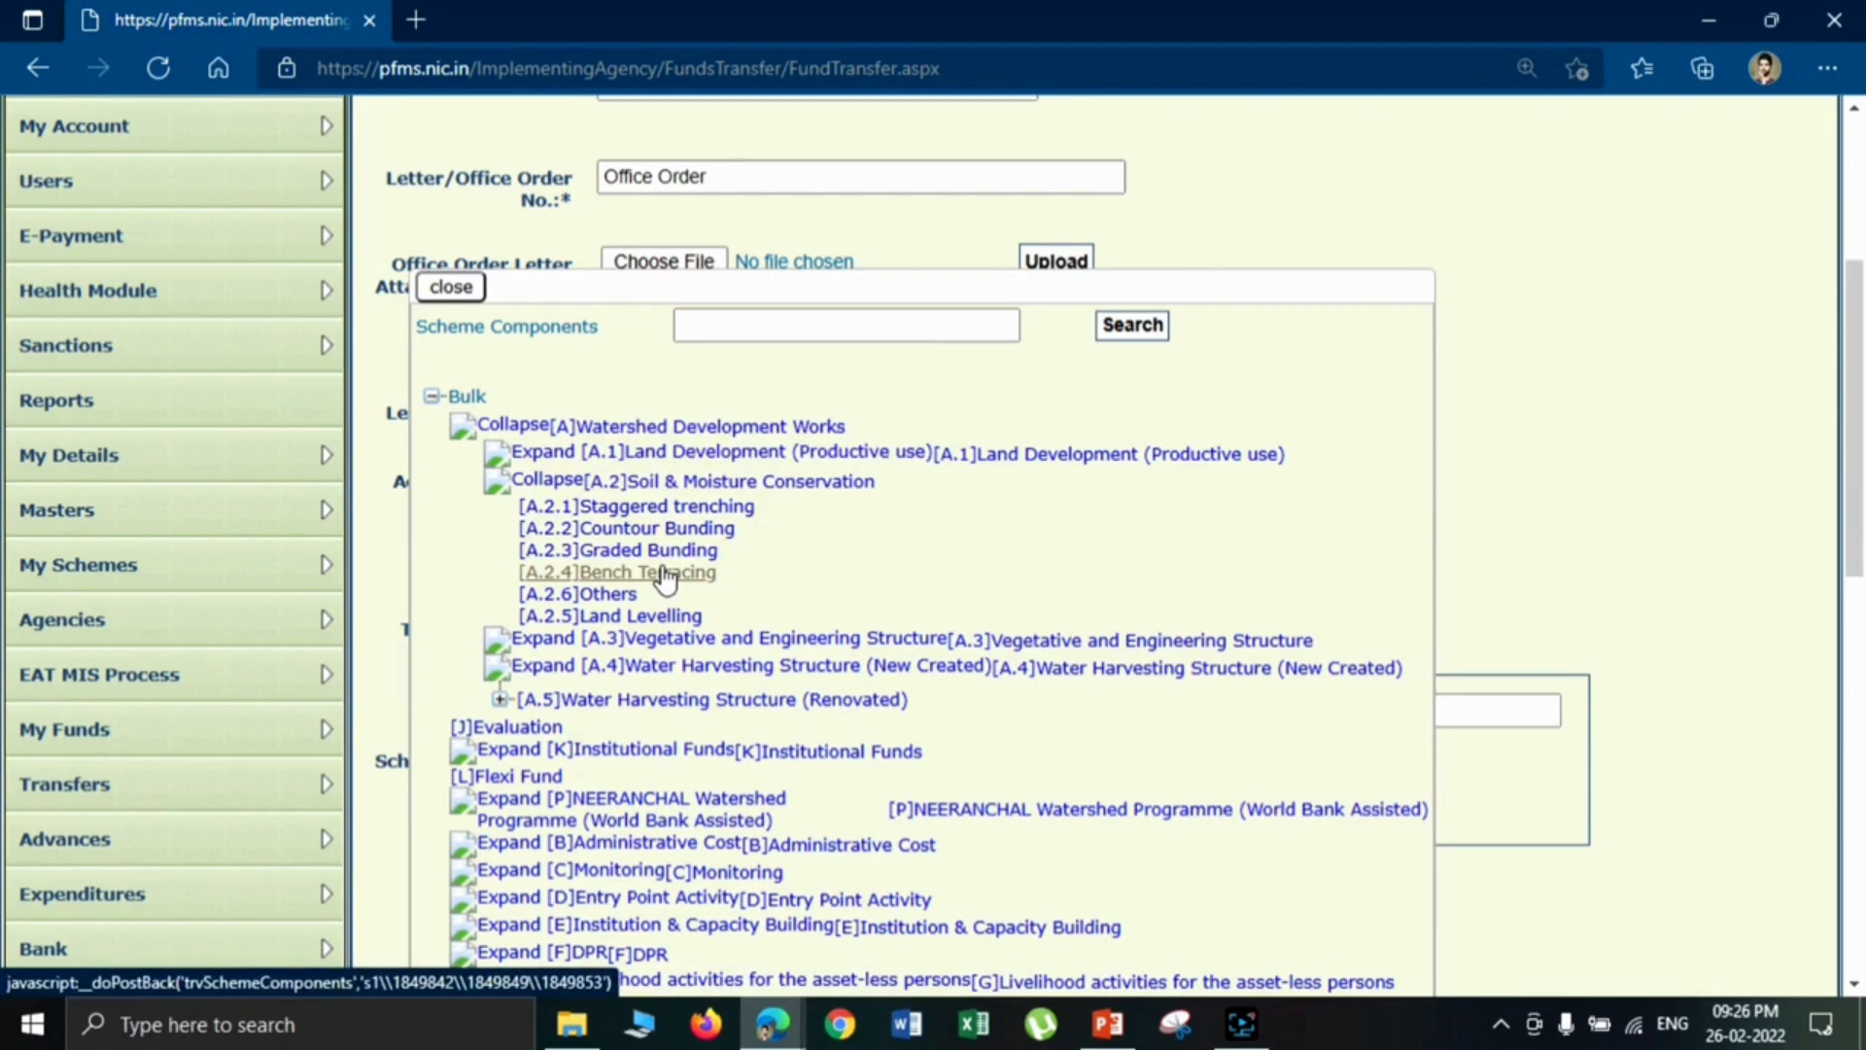
left_click(652, 429)
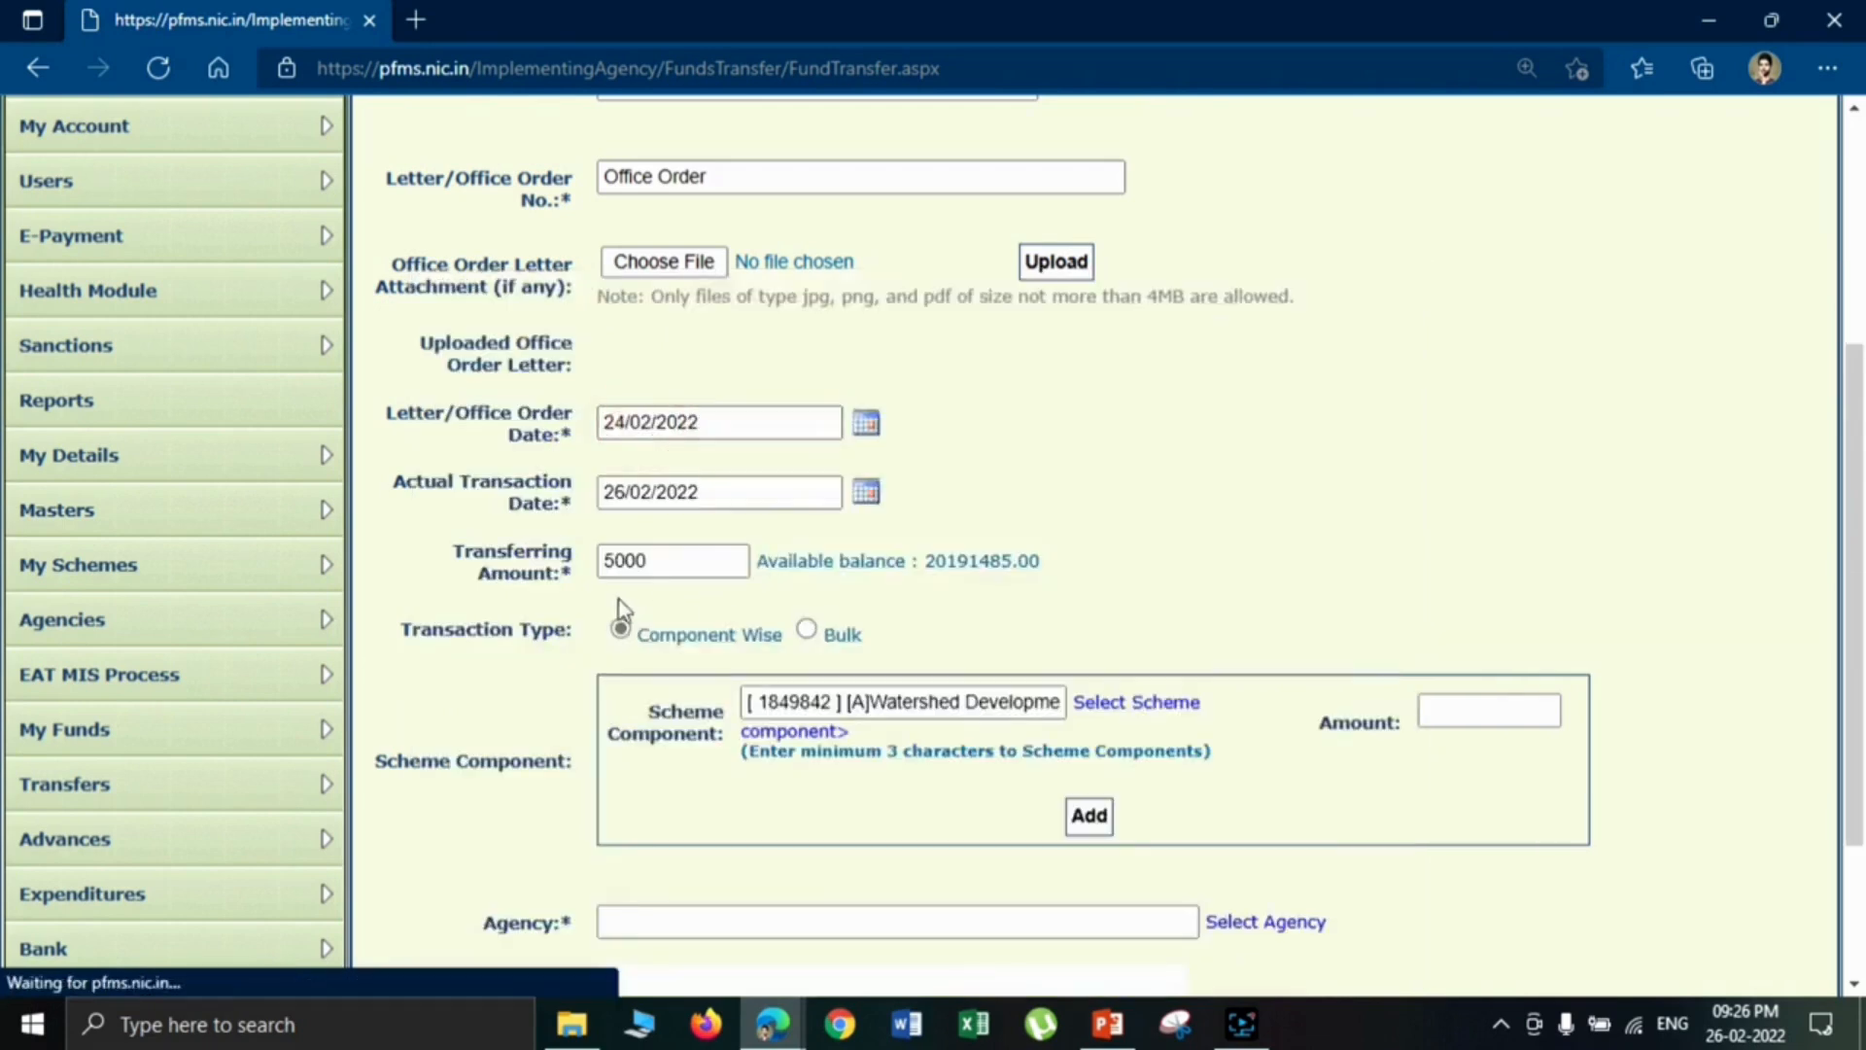
- Check the transferring amount and add the Watershed Development Works component with an amount of 3000
left_click_drag(649, 560, 601, 568)
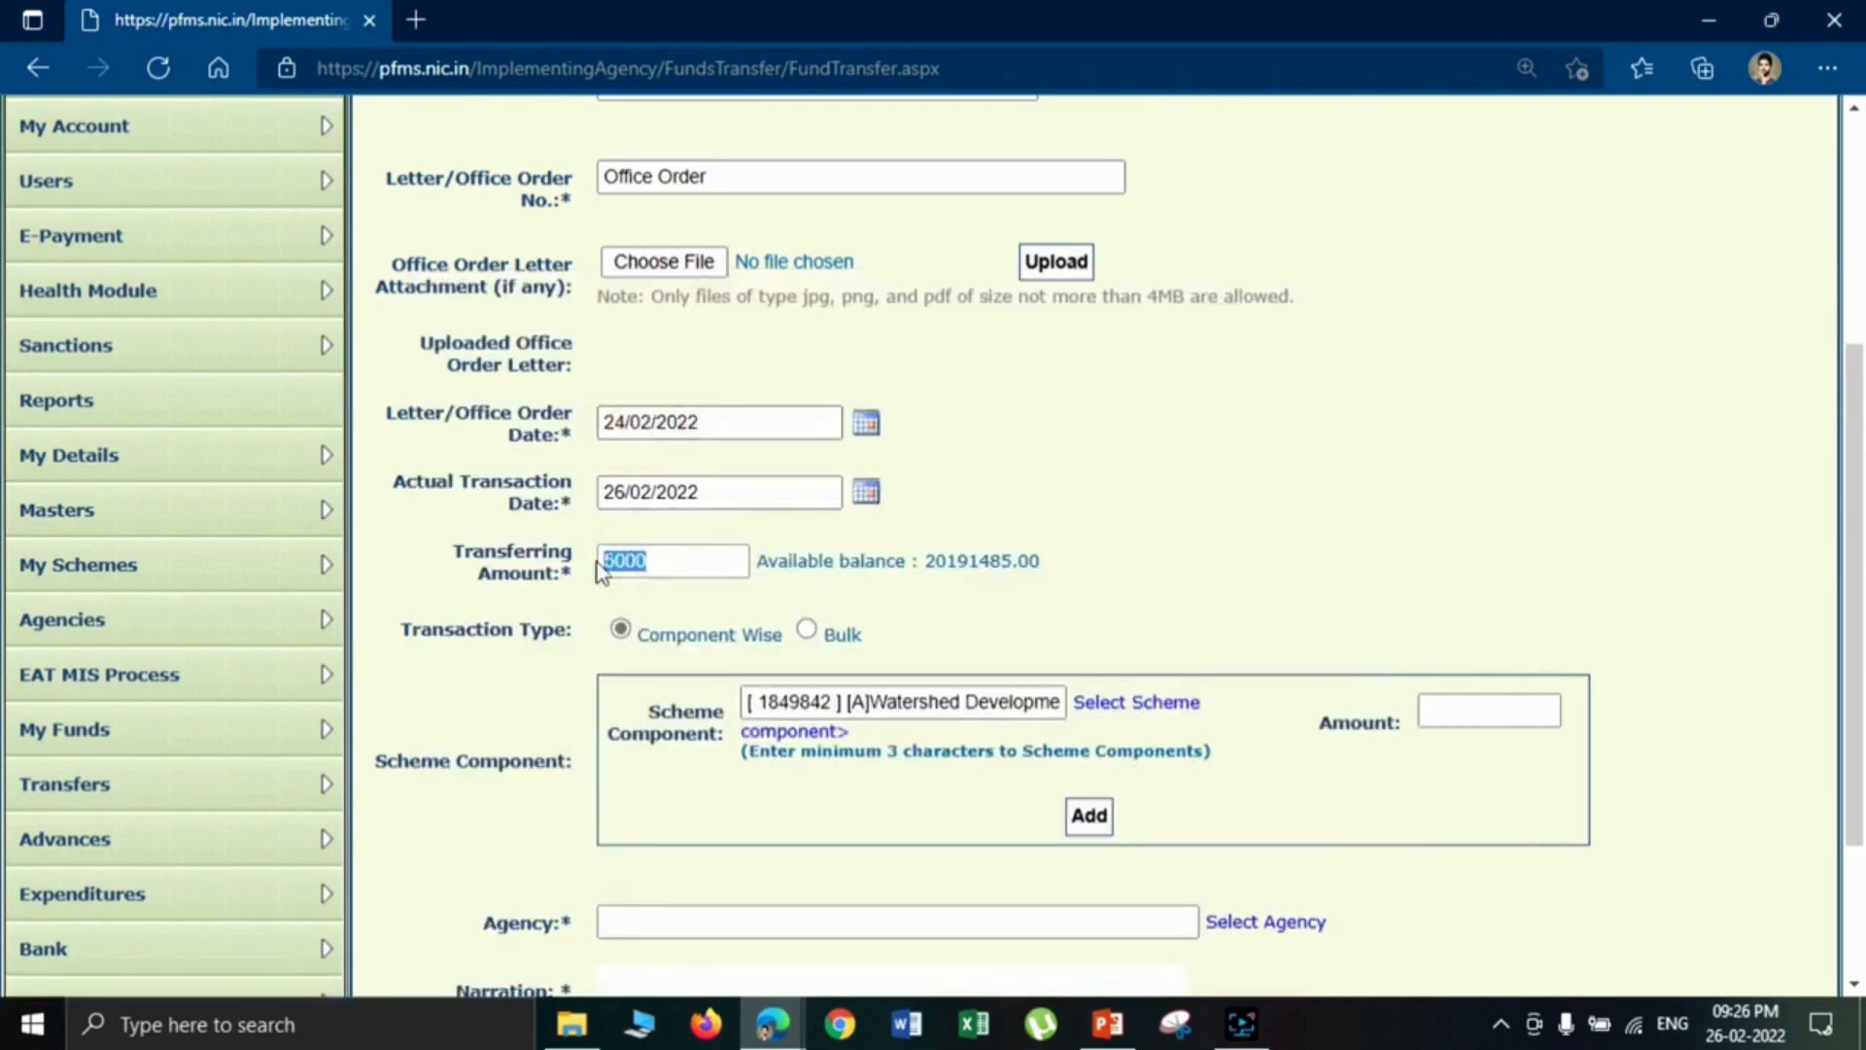
left_click(688, 566)
left_click(1468, 707)
type("3000")
left_click(1089, 827)
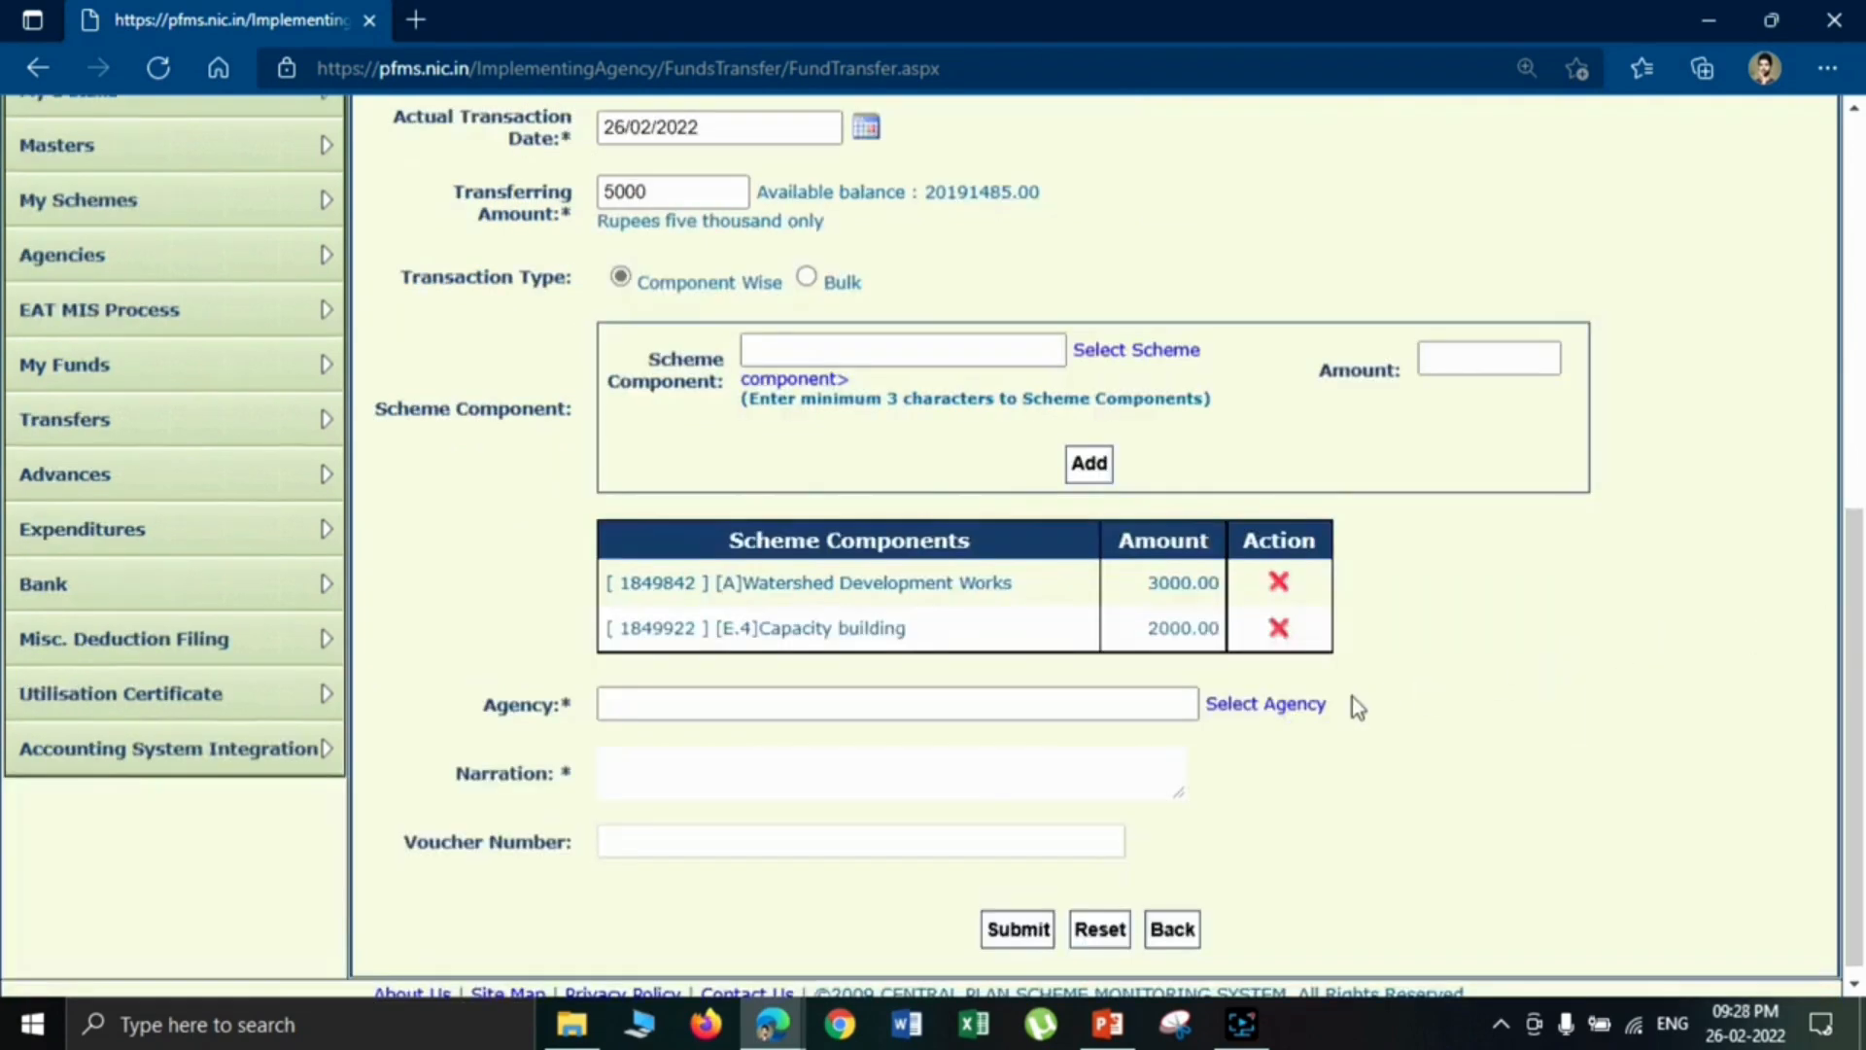
- Choose Chusul Leh as the receiving agency and enter "Narration" as the transfer's narration
left_click(1275, 707)
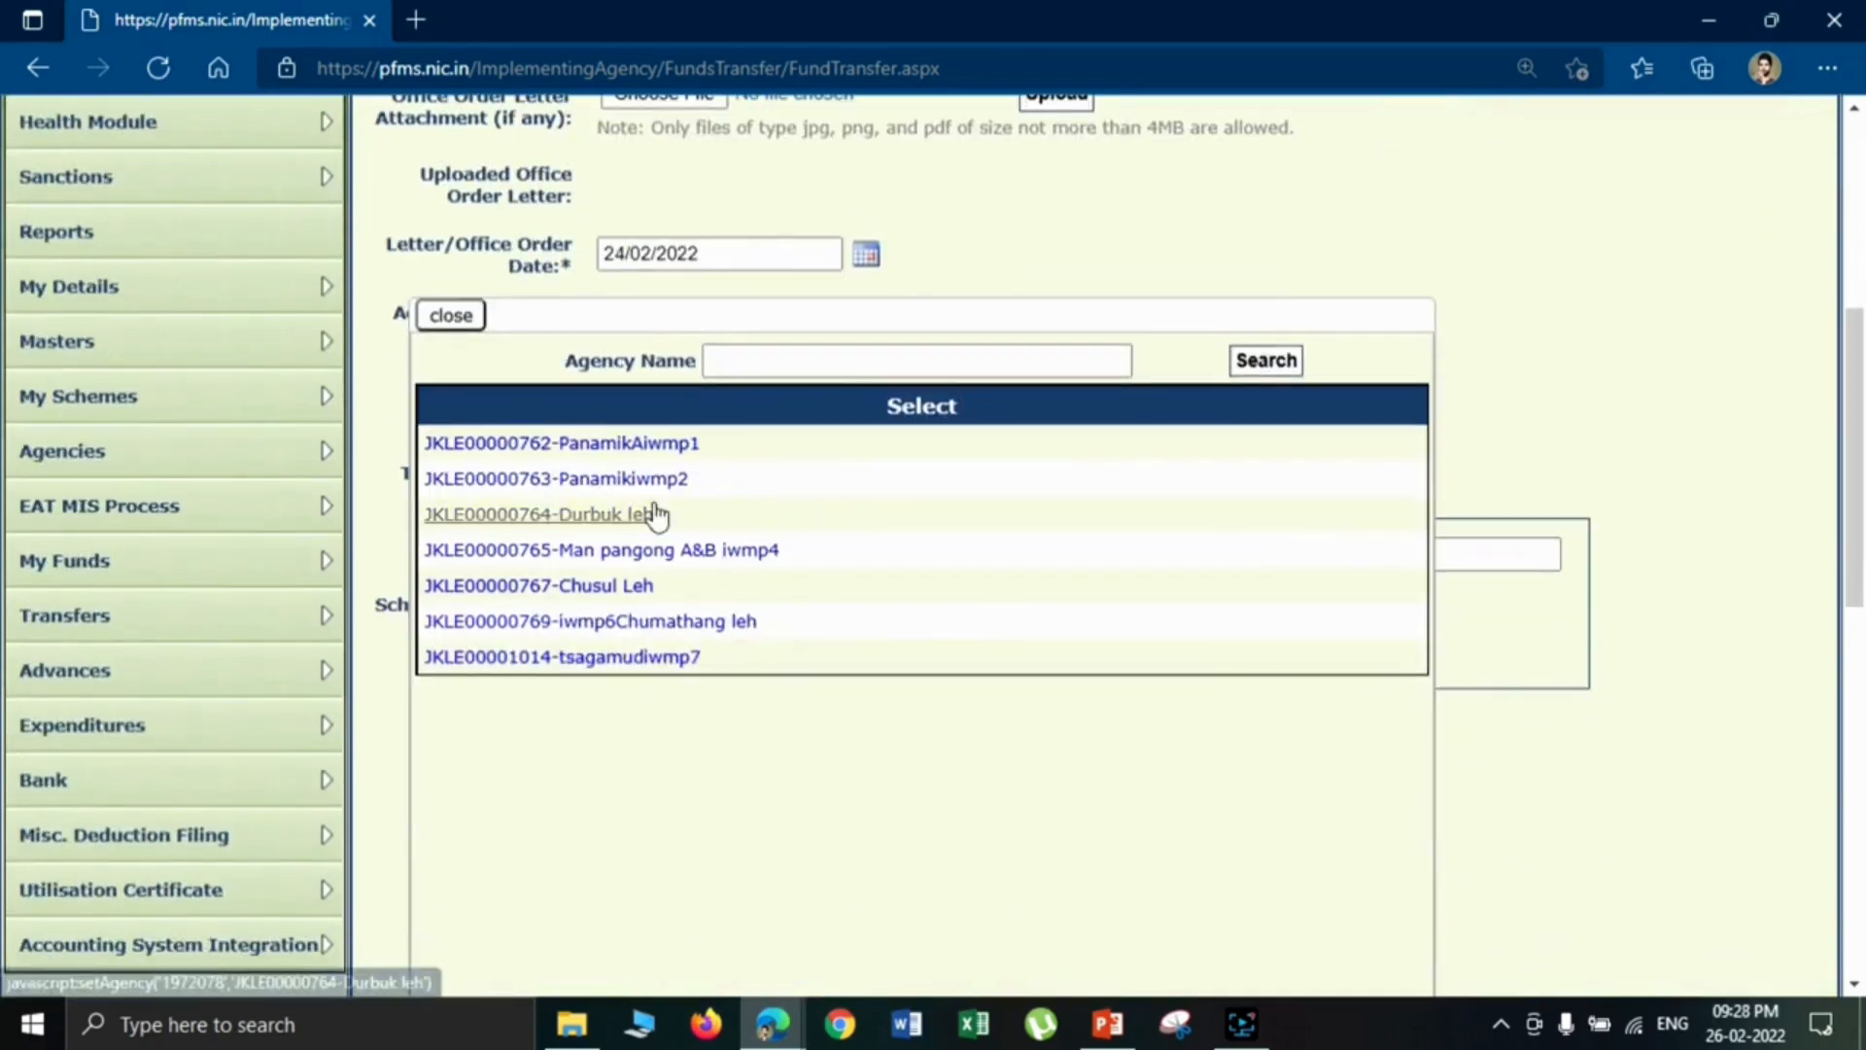
left_click(590, 586)
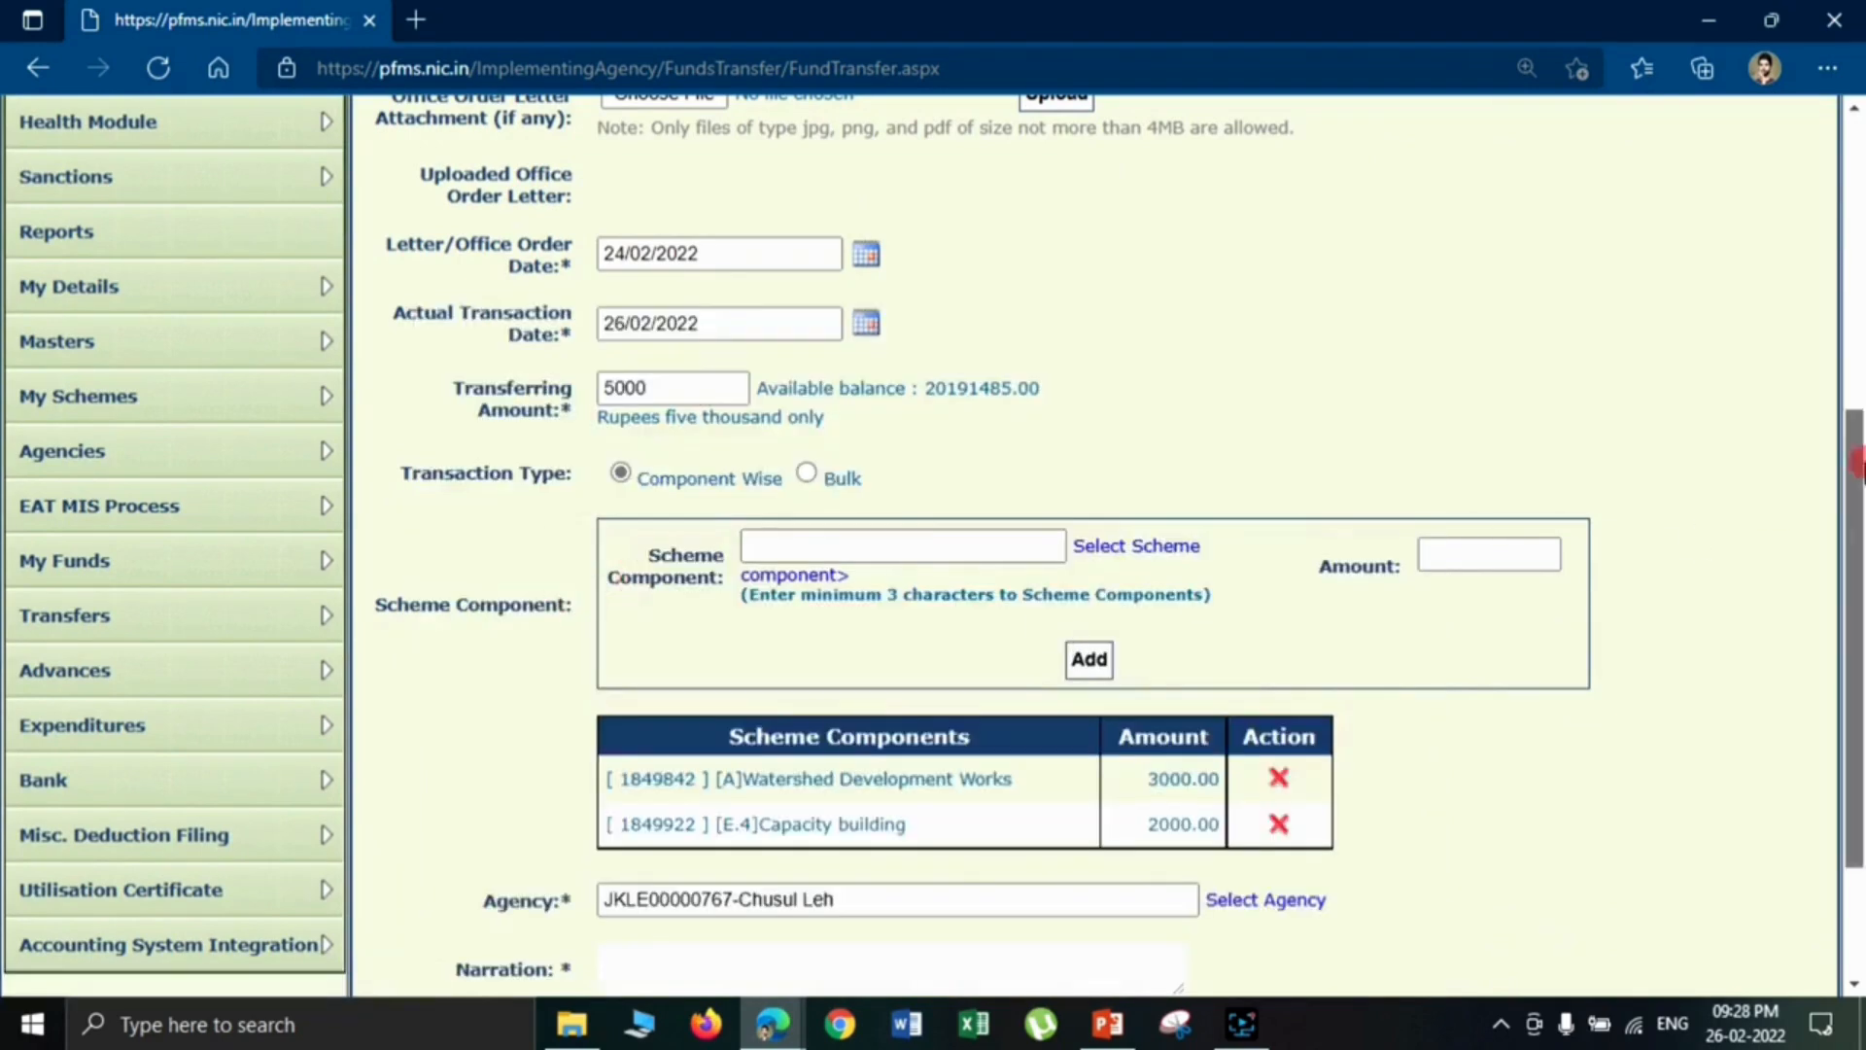
scroll(1847, 457, "down", 2)
left_click(959, 751)
type("Narration")
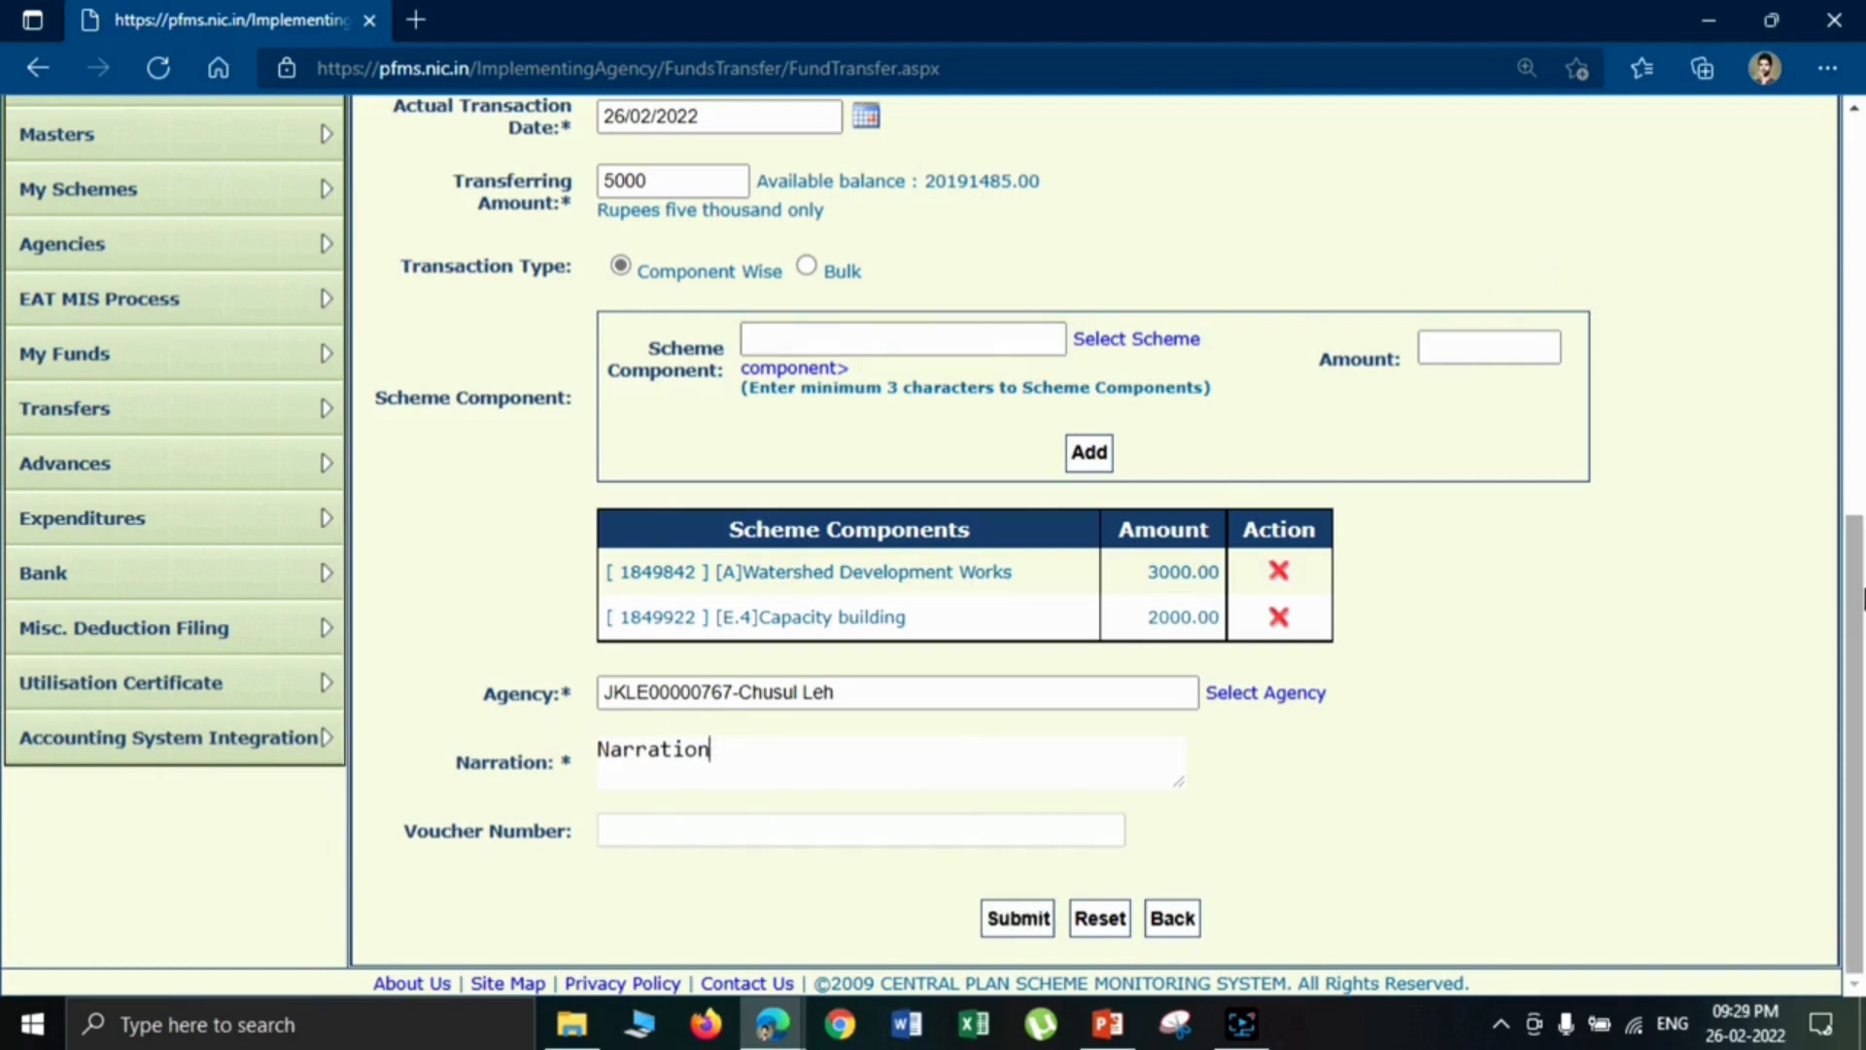
- Change the transaction type to Bulk, check the transferring amount and submit the fund transfer
scroll(1862, 594, "up", 3)
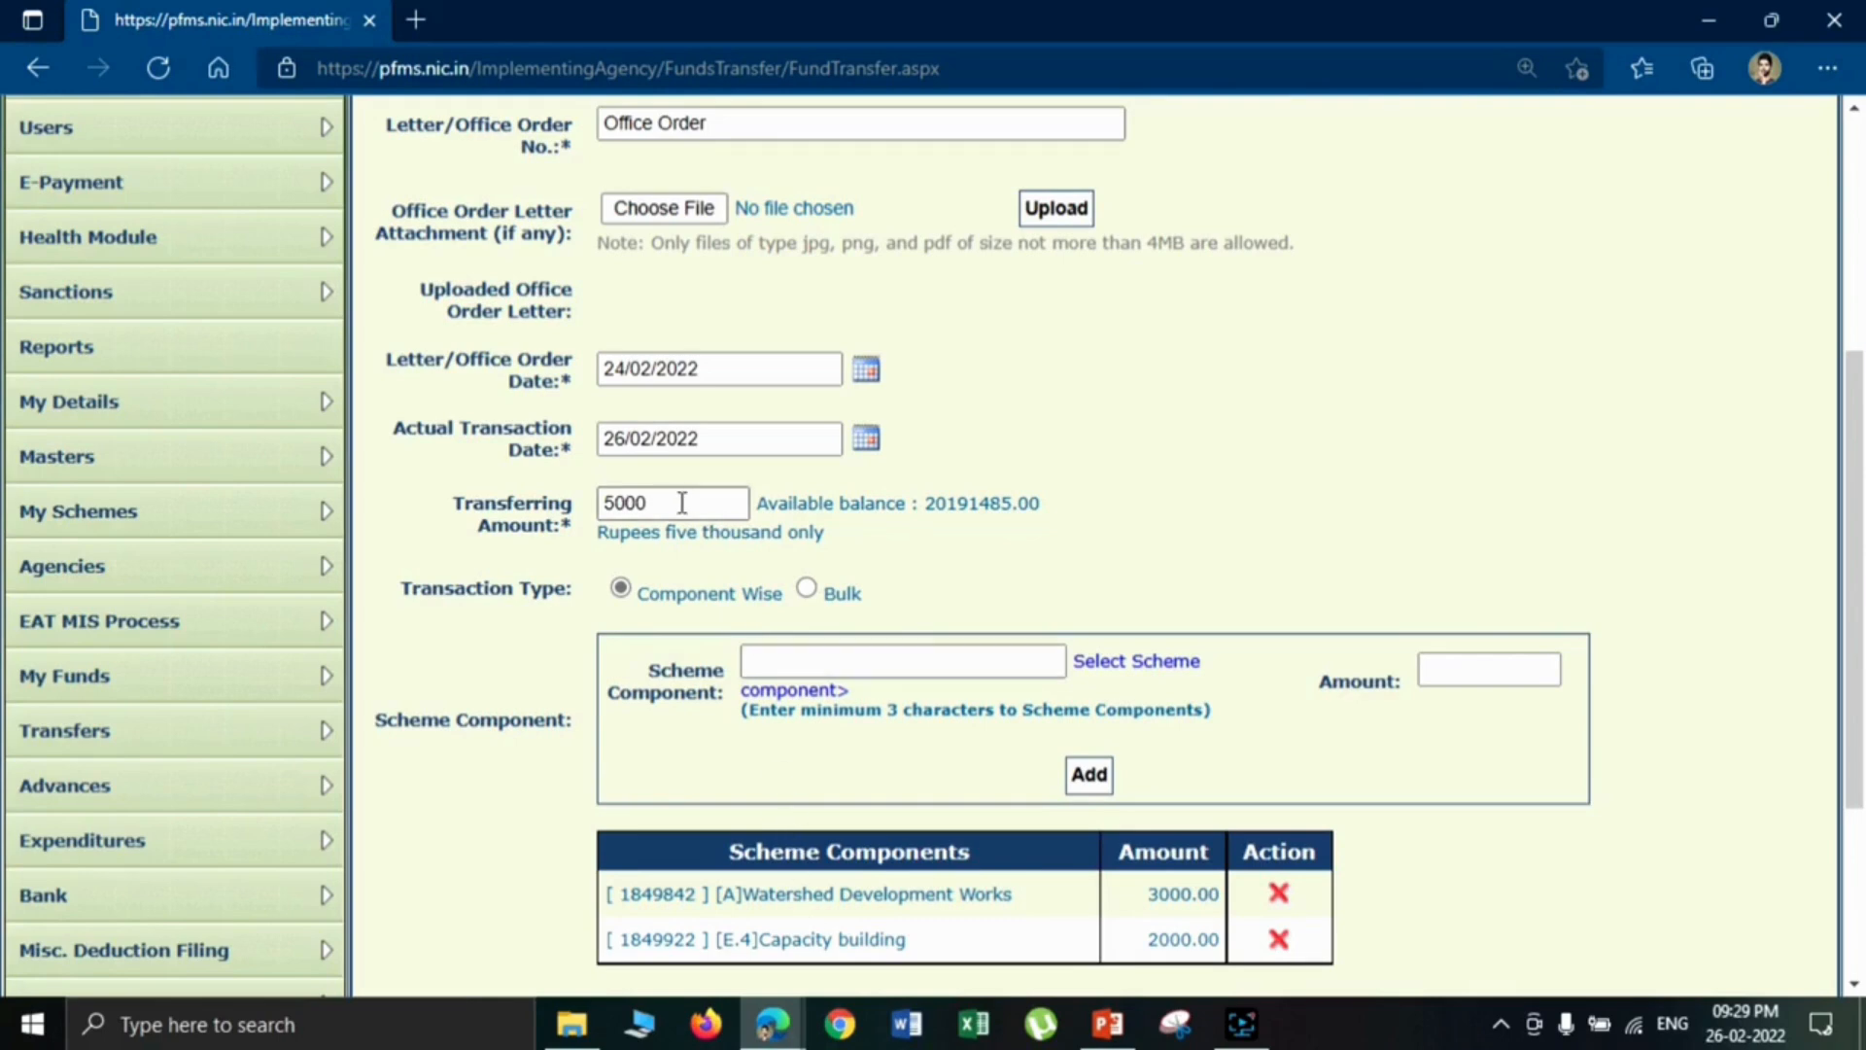
left_click(807, 588)
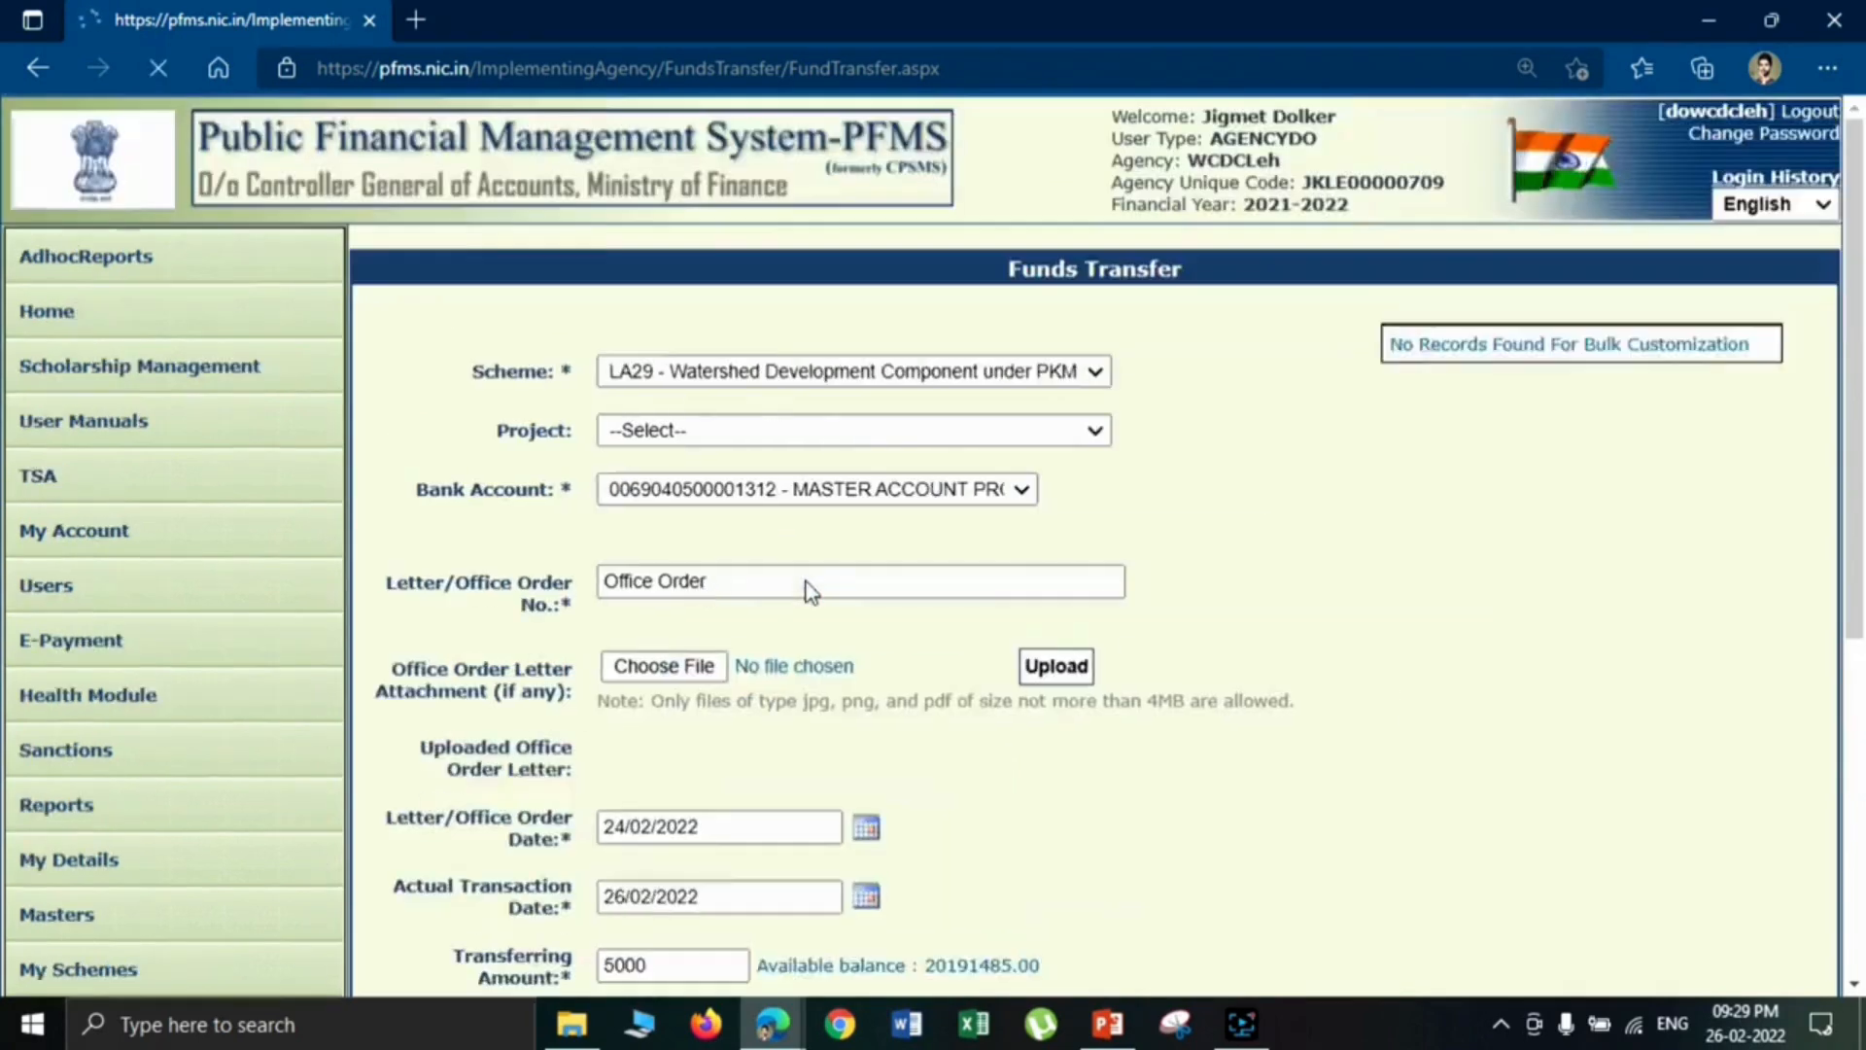
left_click(645, 419)
double_click(645, 424)
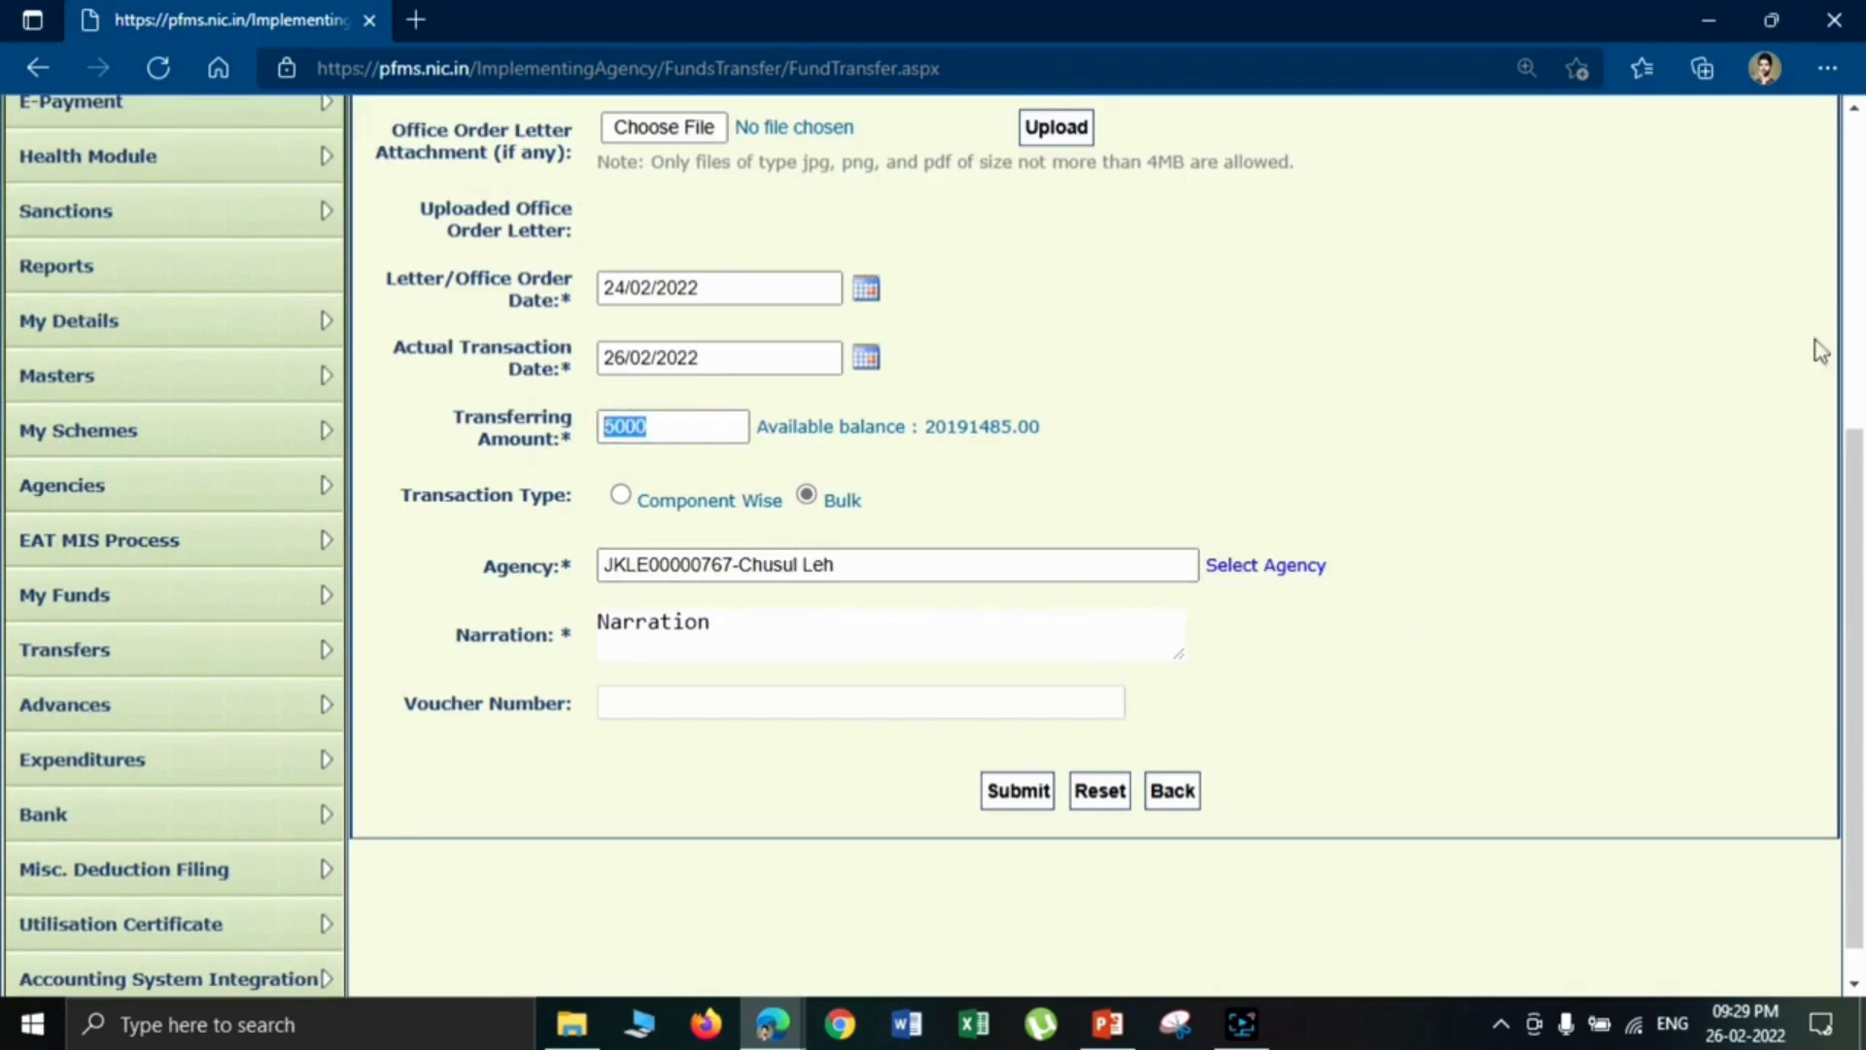
left_click(1018, 855)
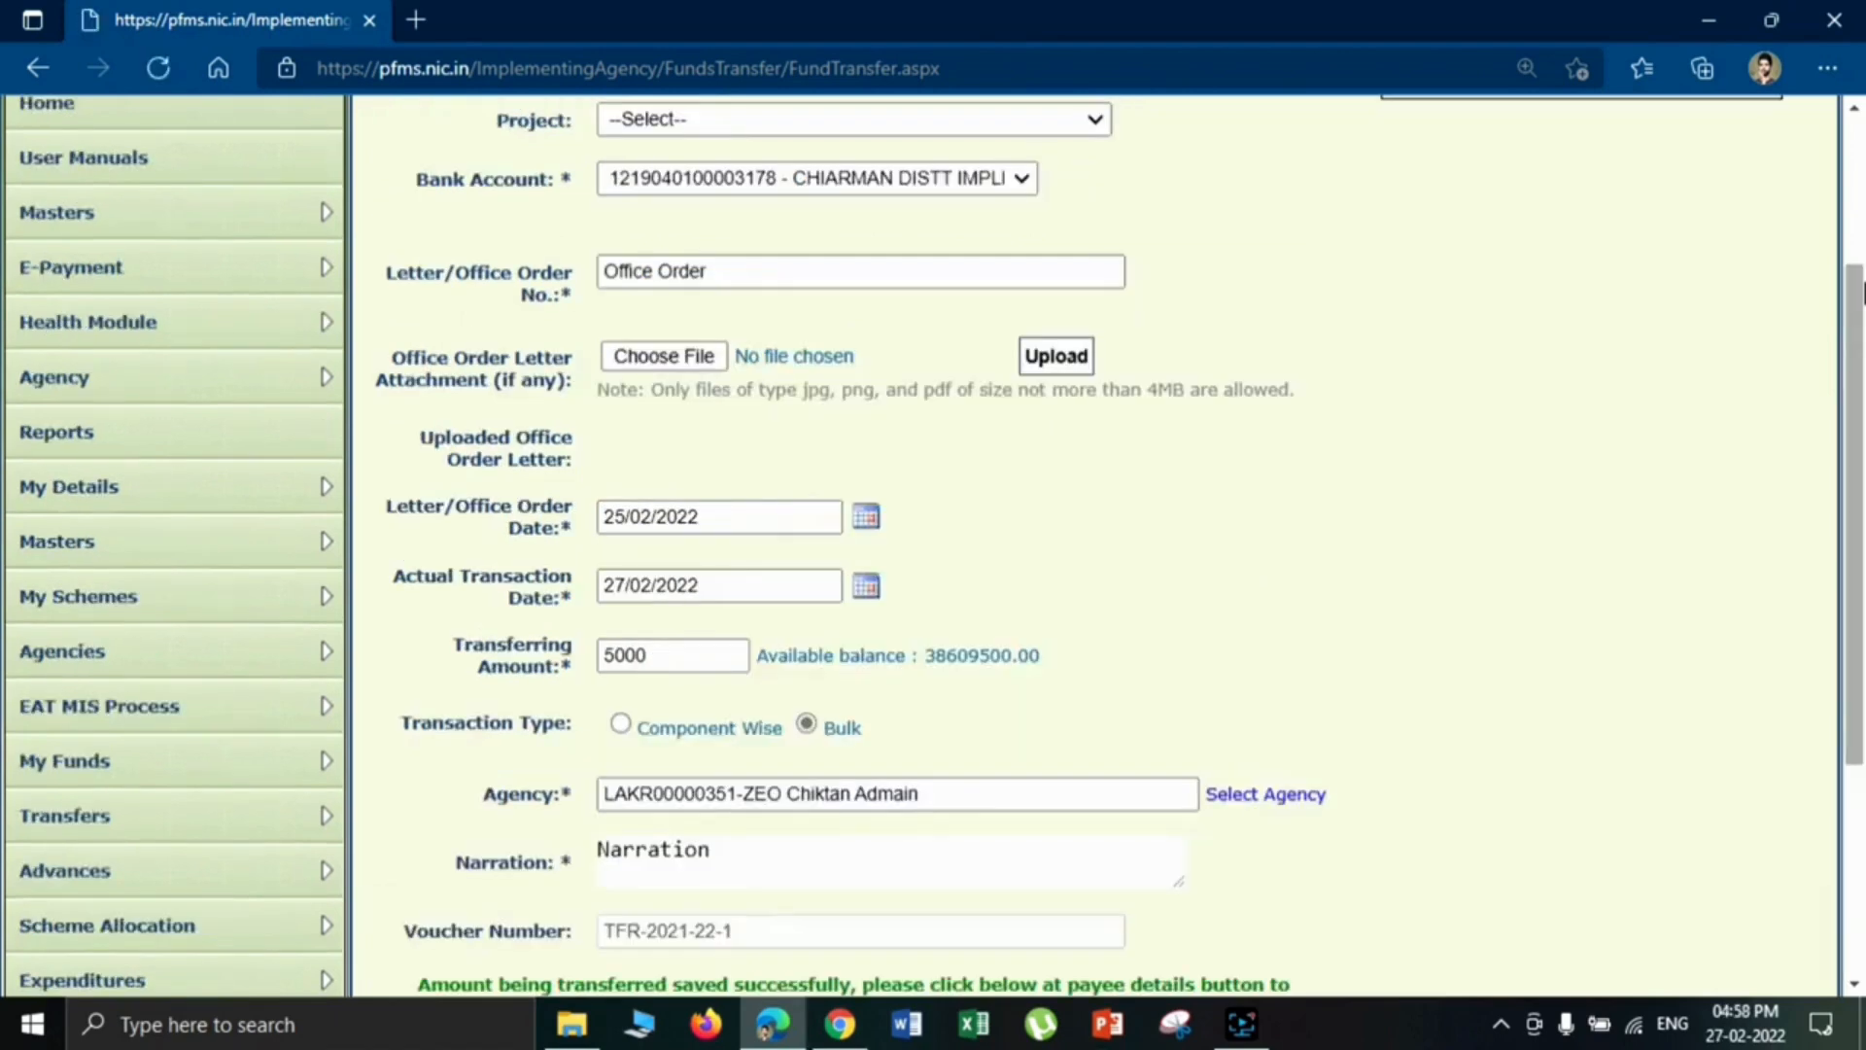
- Review the saved fund transfer, open its payee details and check the receiving agency's bank account options
scroll(1854, 456, "up", 1)
left_click_drag(1854, 457, 1862, 650)
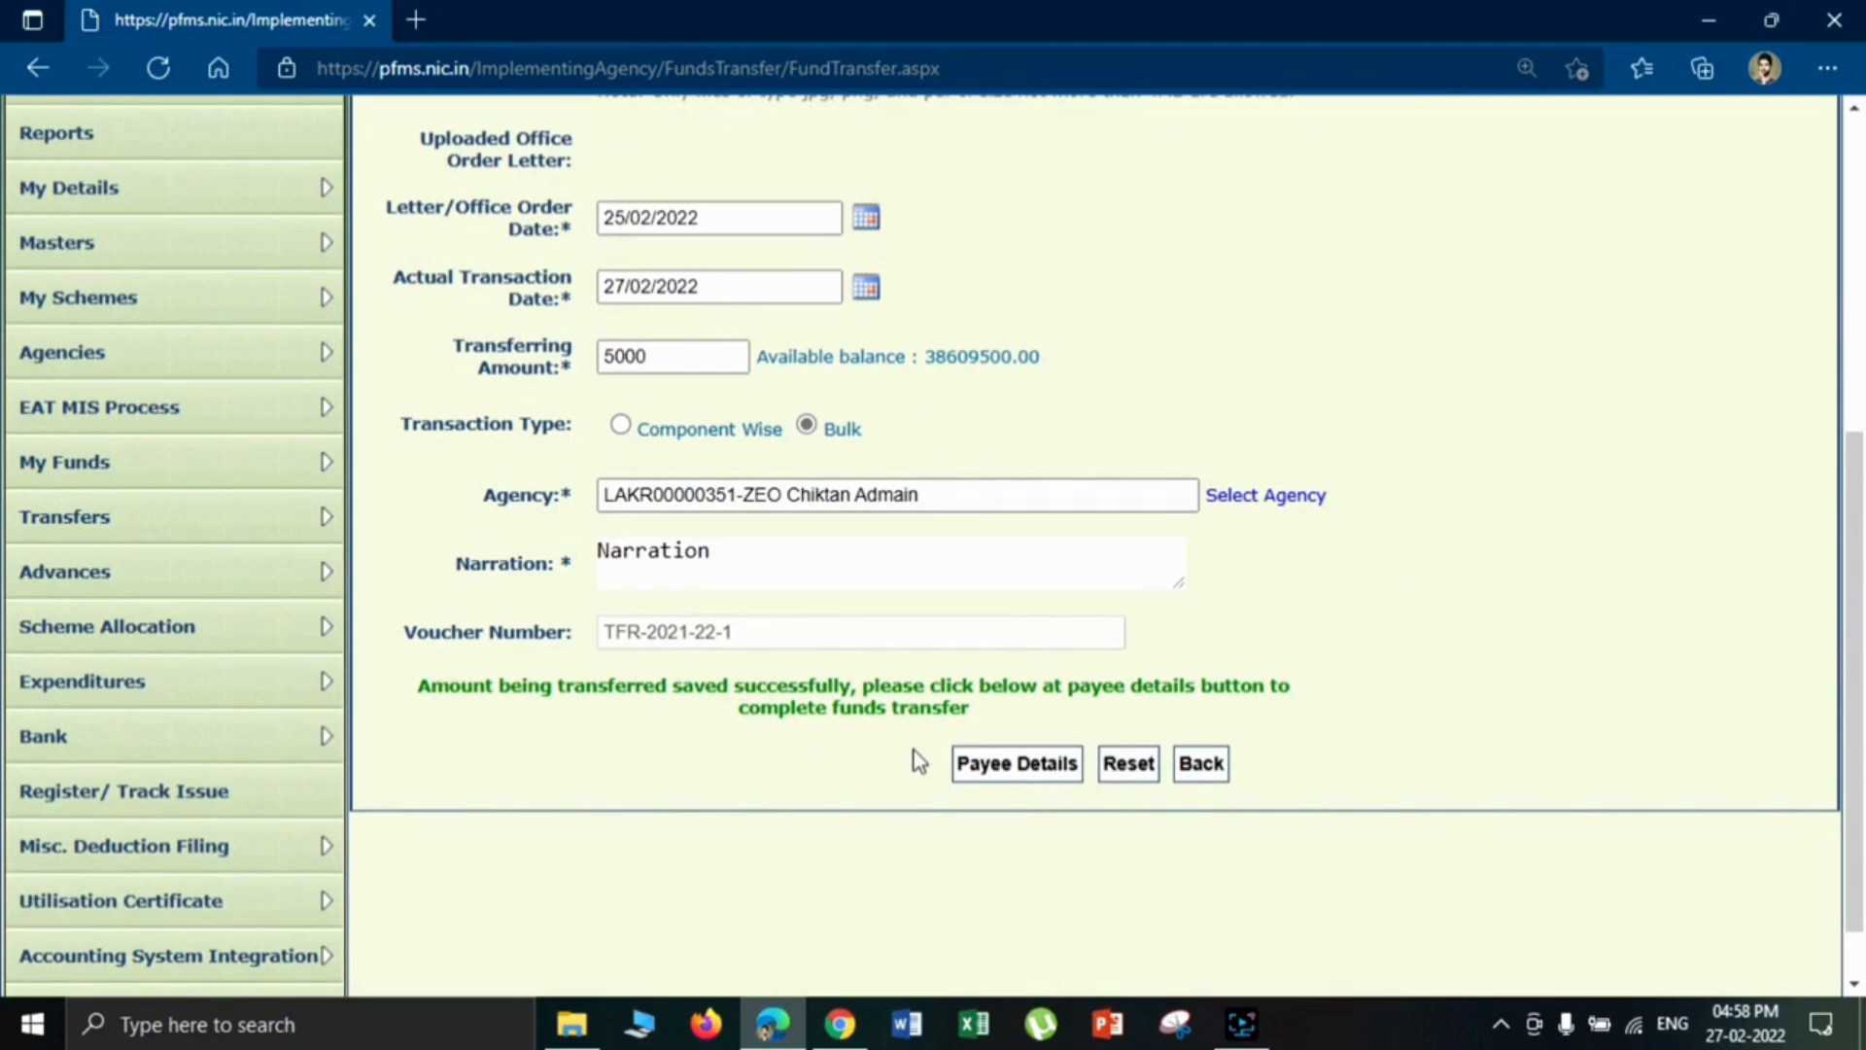
left_click(1005, 772)
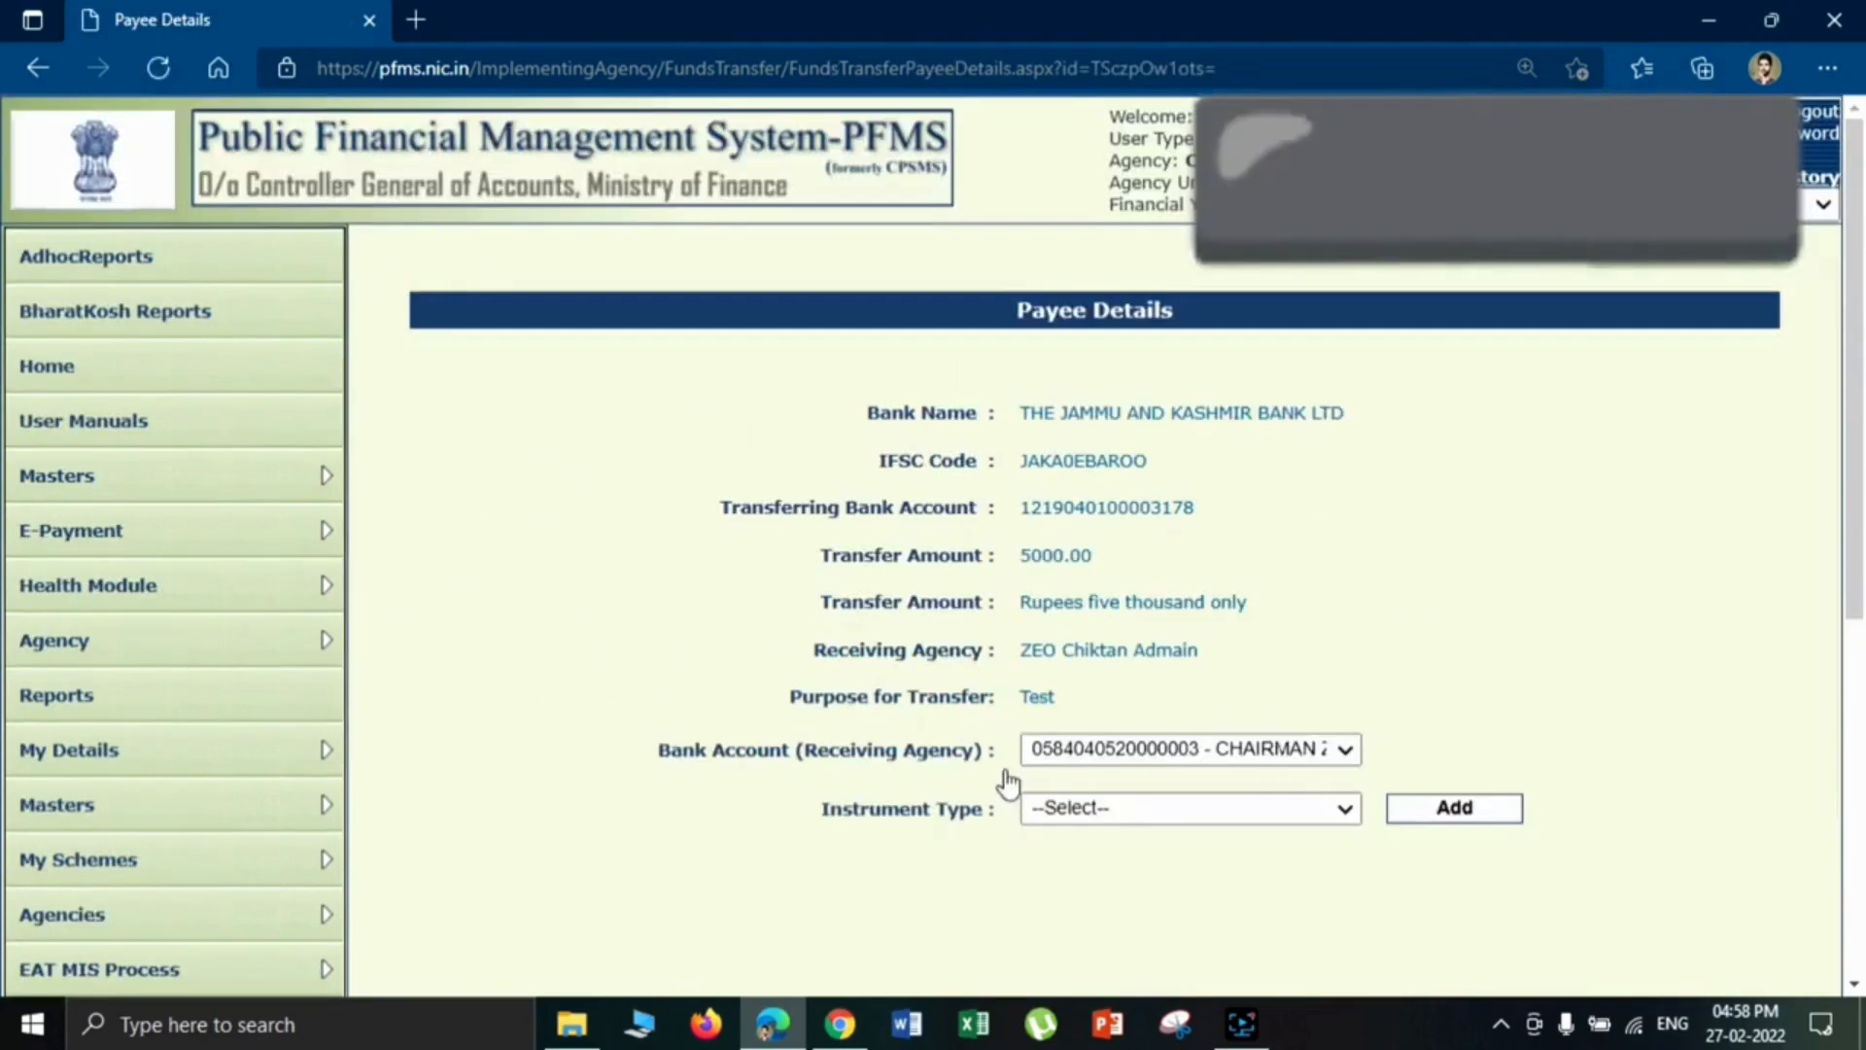
left_click(1084, 760)
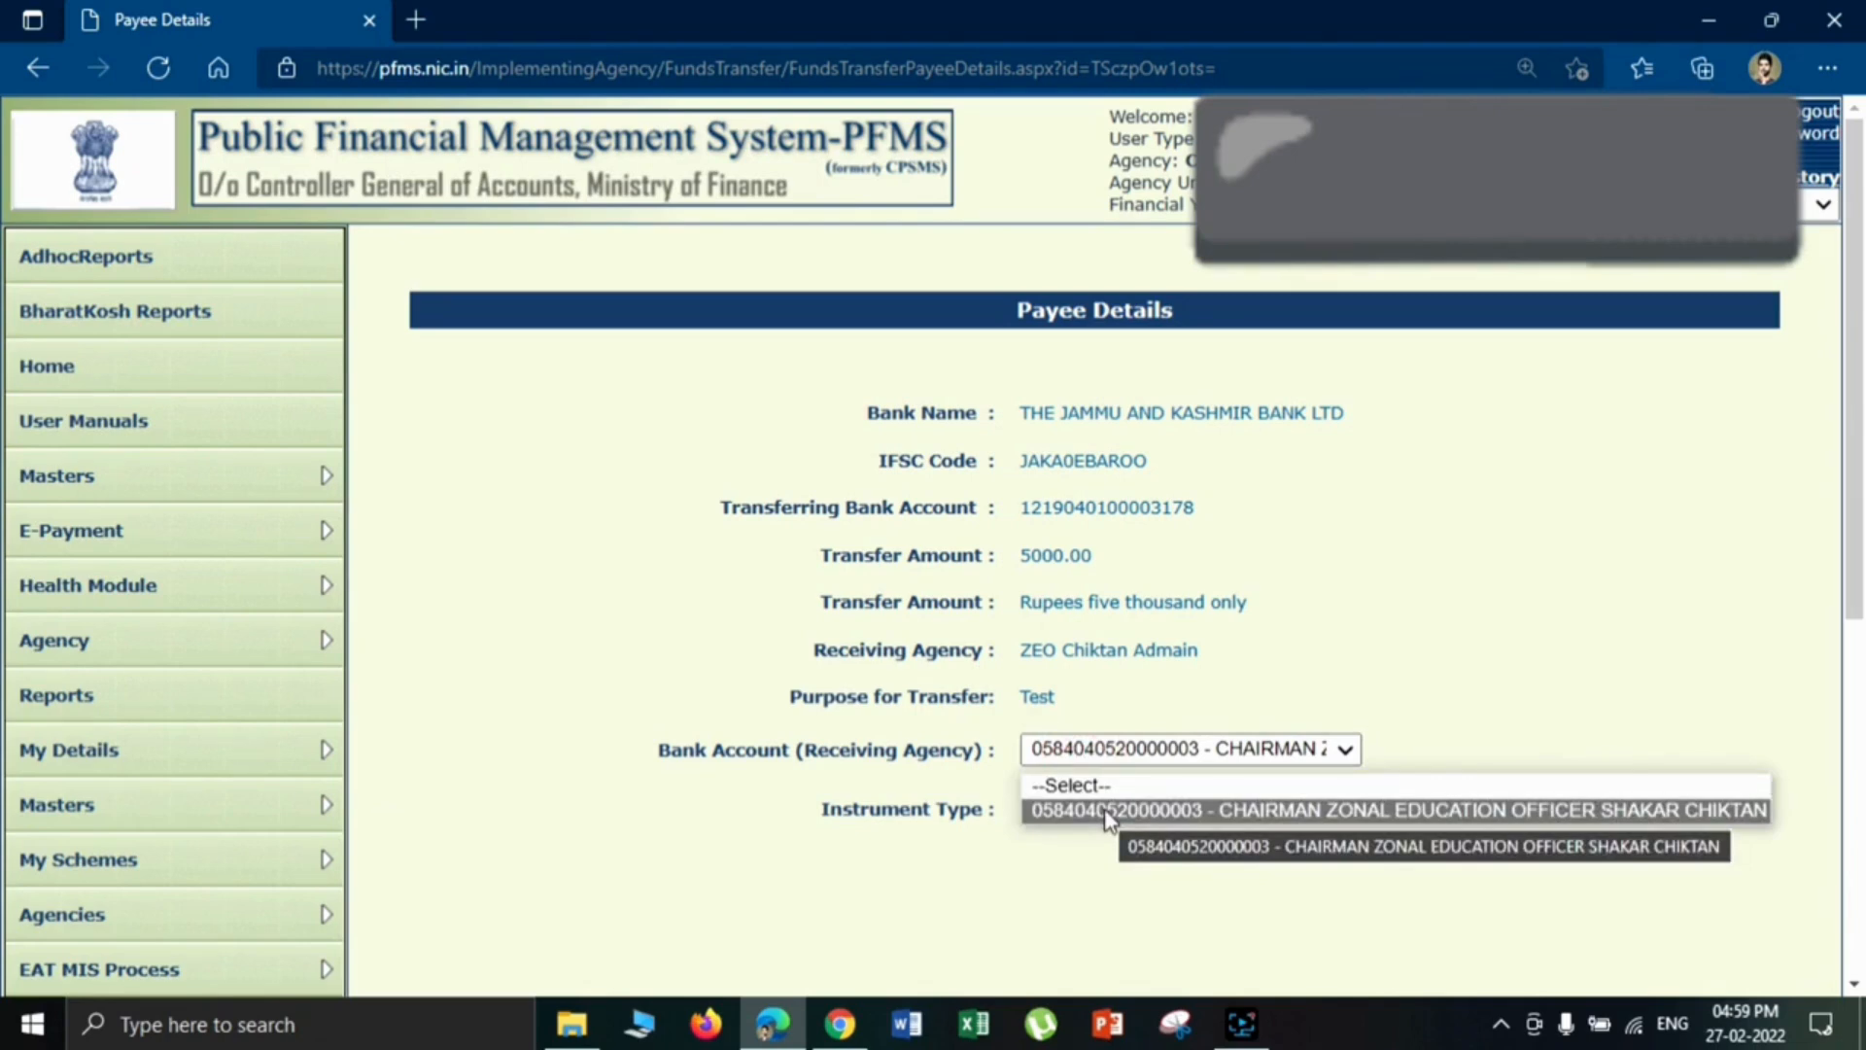
left_click(1371, 680)
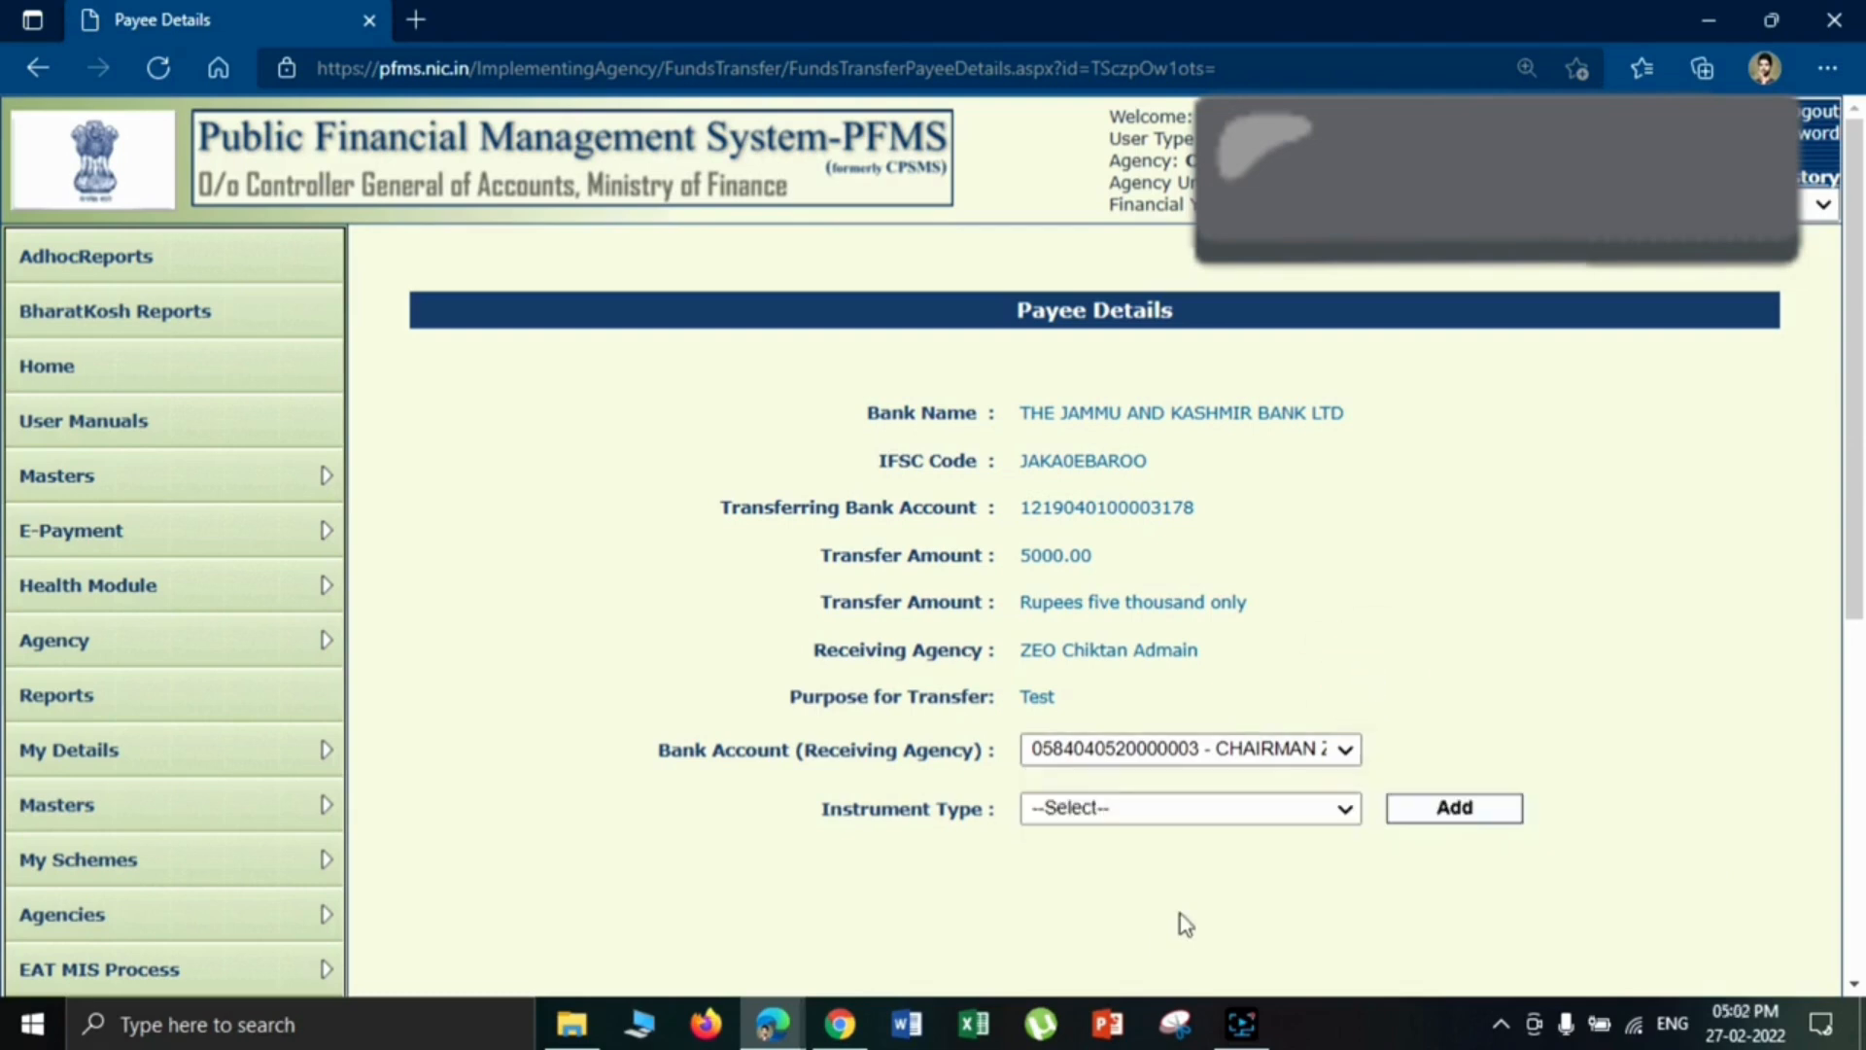
- Examine the available instrument types and the transferring bank account in the payee details
left_click(1240, 819)
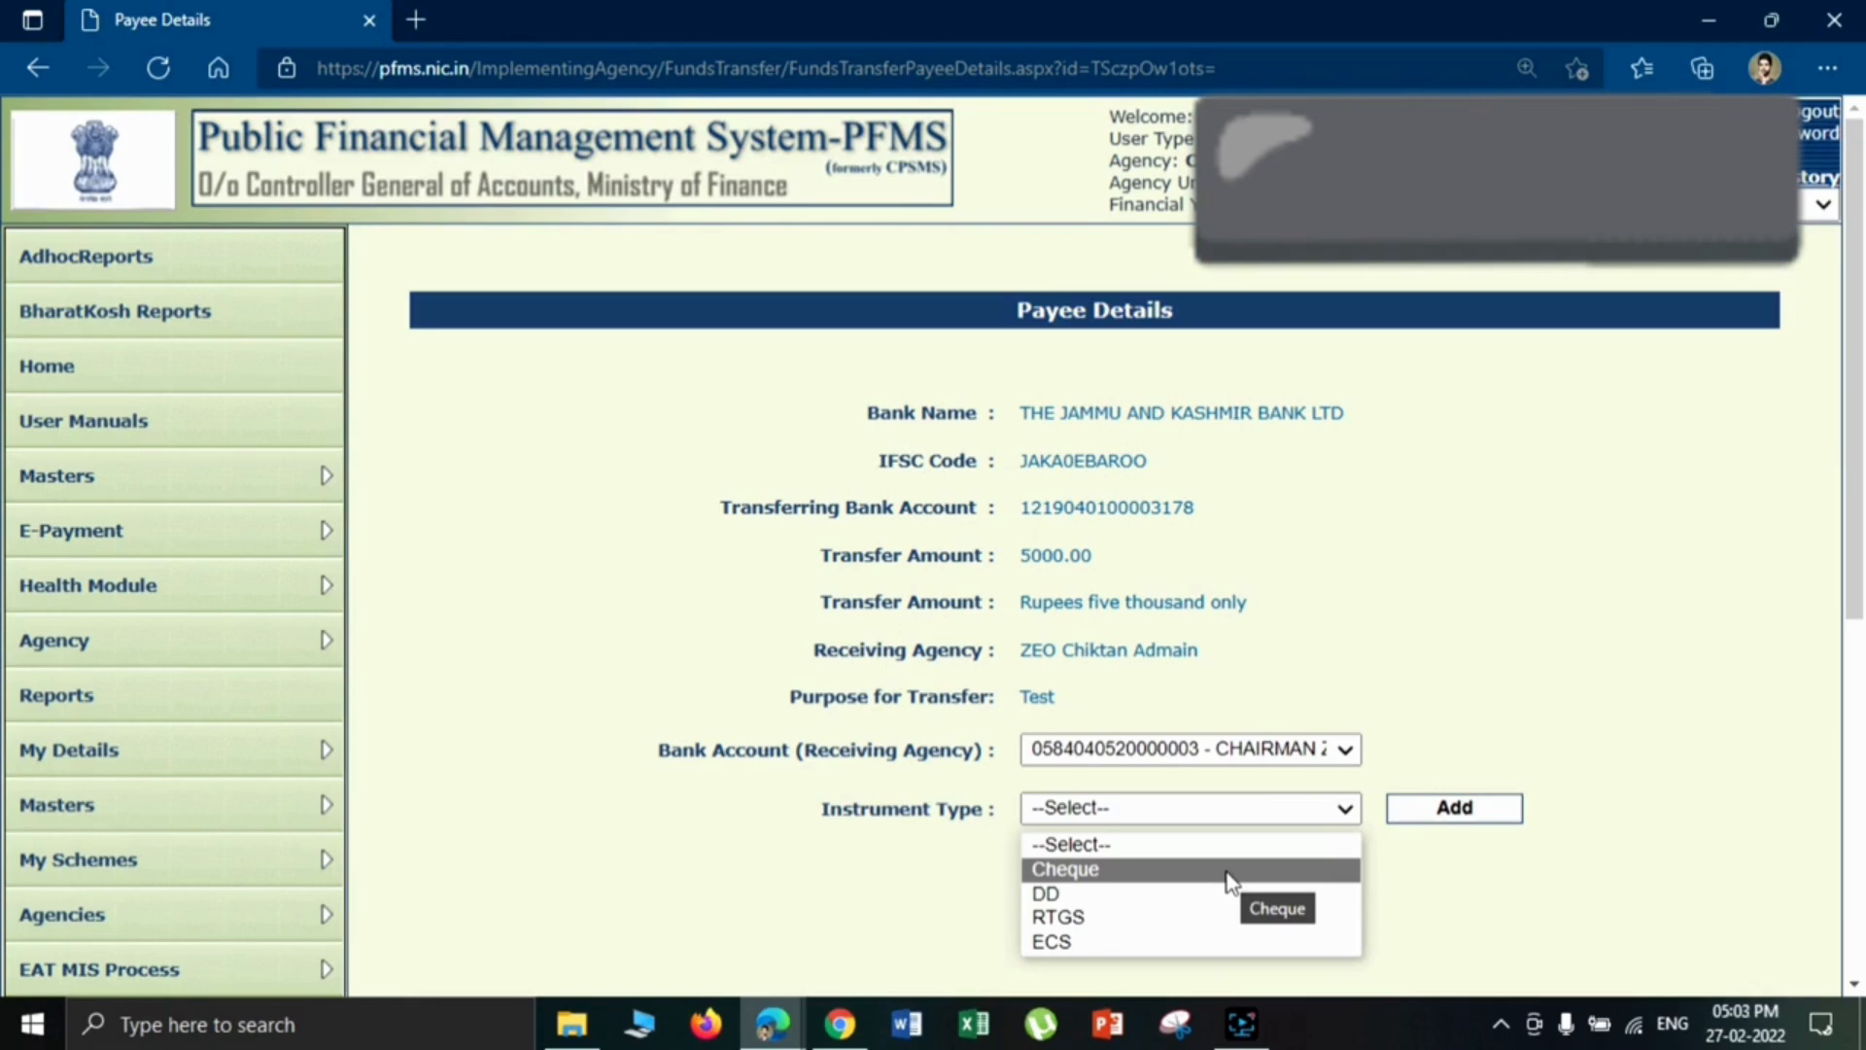
left_click(1021, 505)
left_click_drag(1021, 505, 1196, 509)
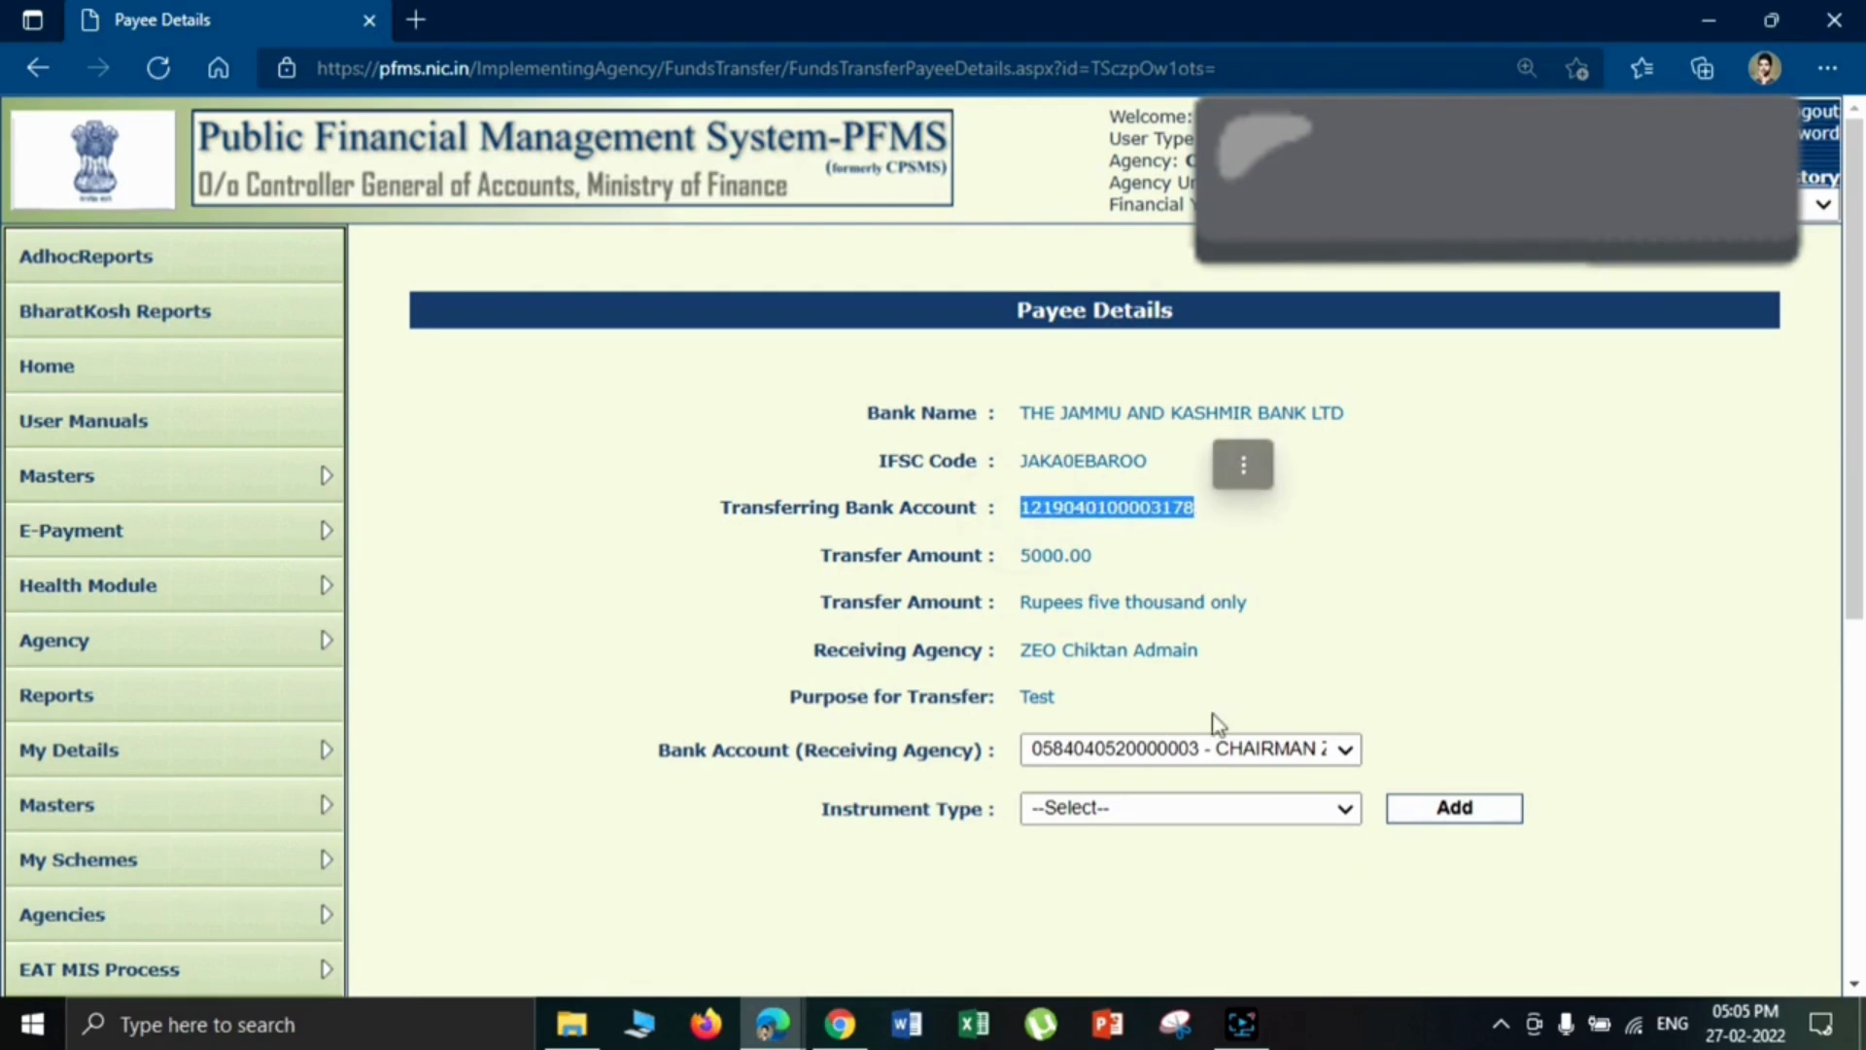
left_click(1196, 808)
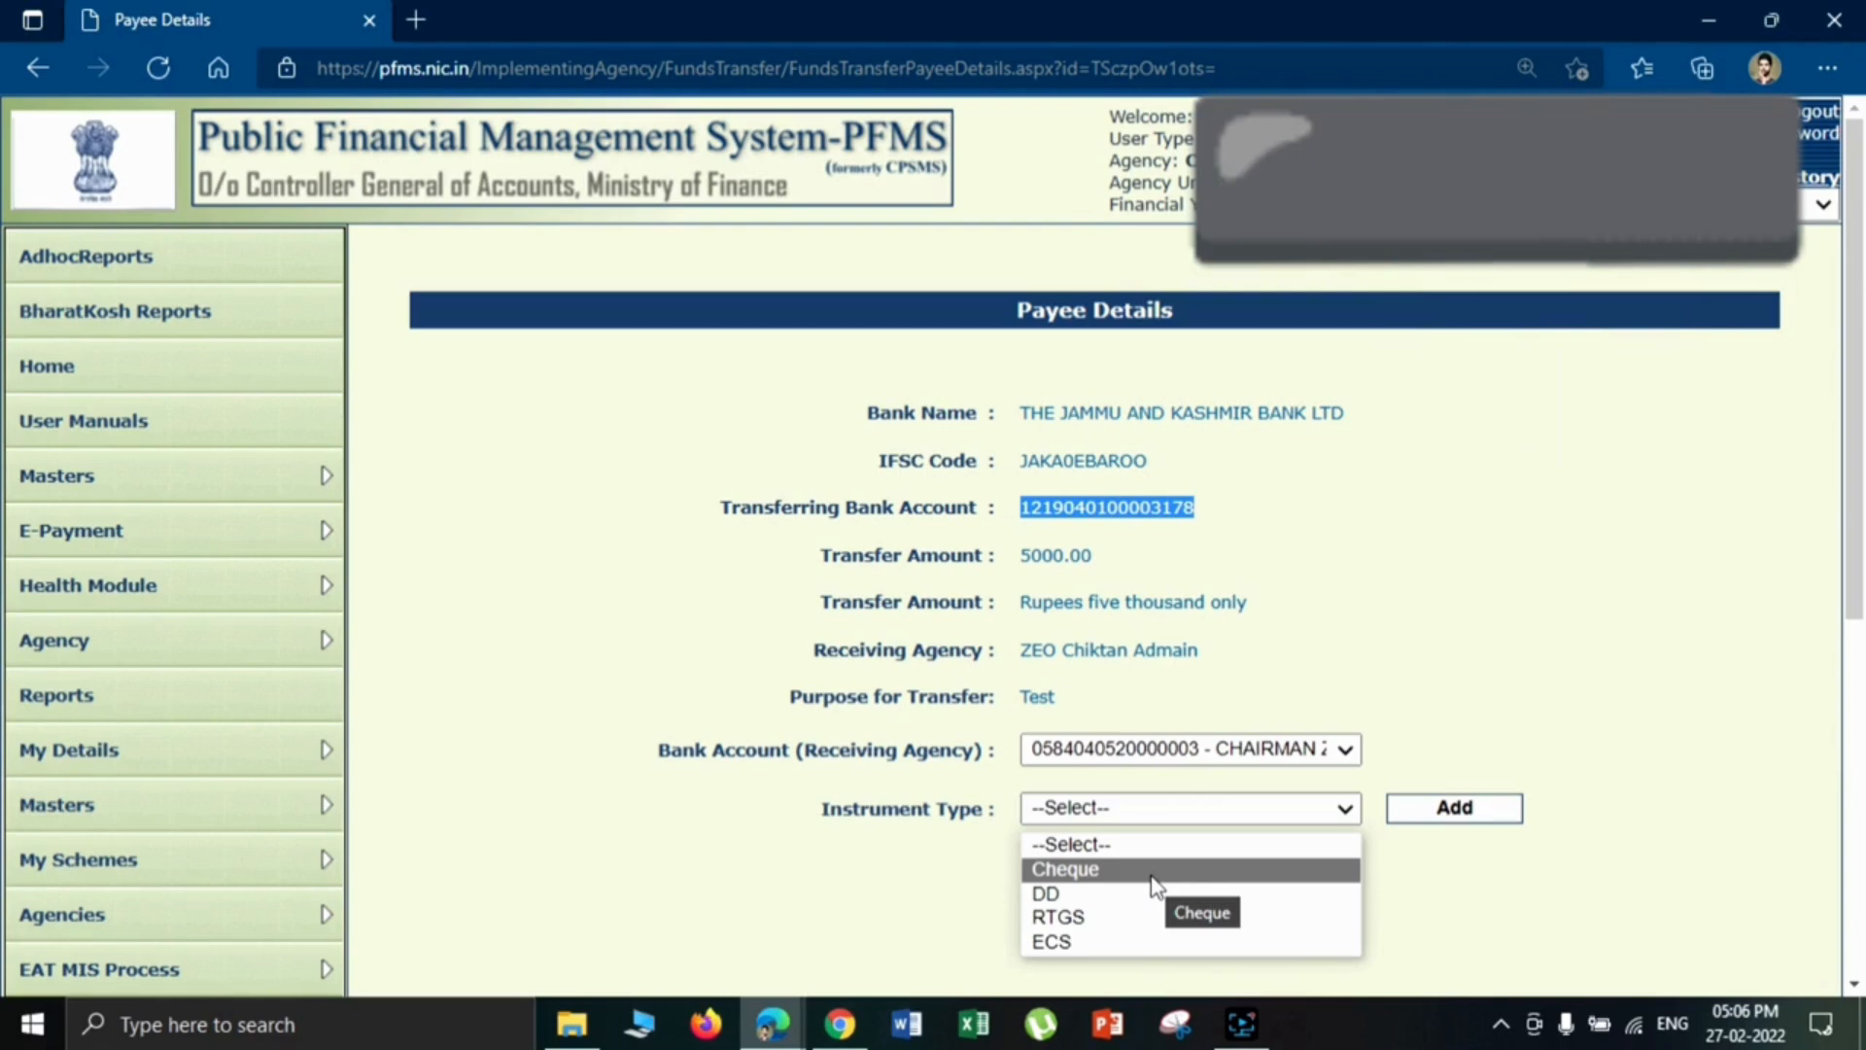
left_click(657, 615)
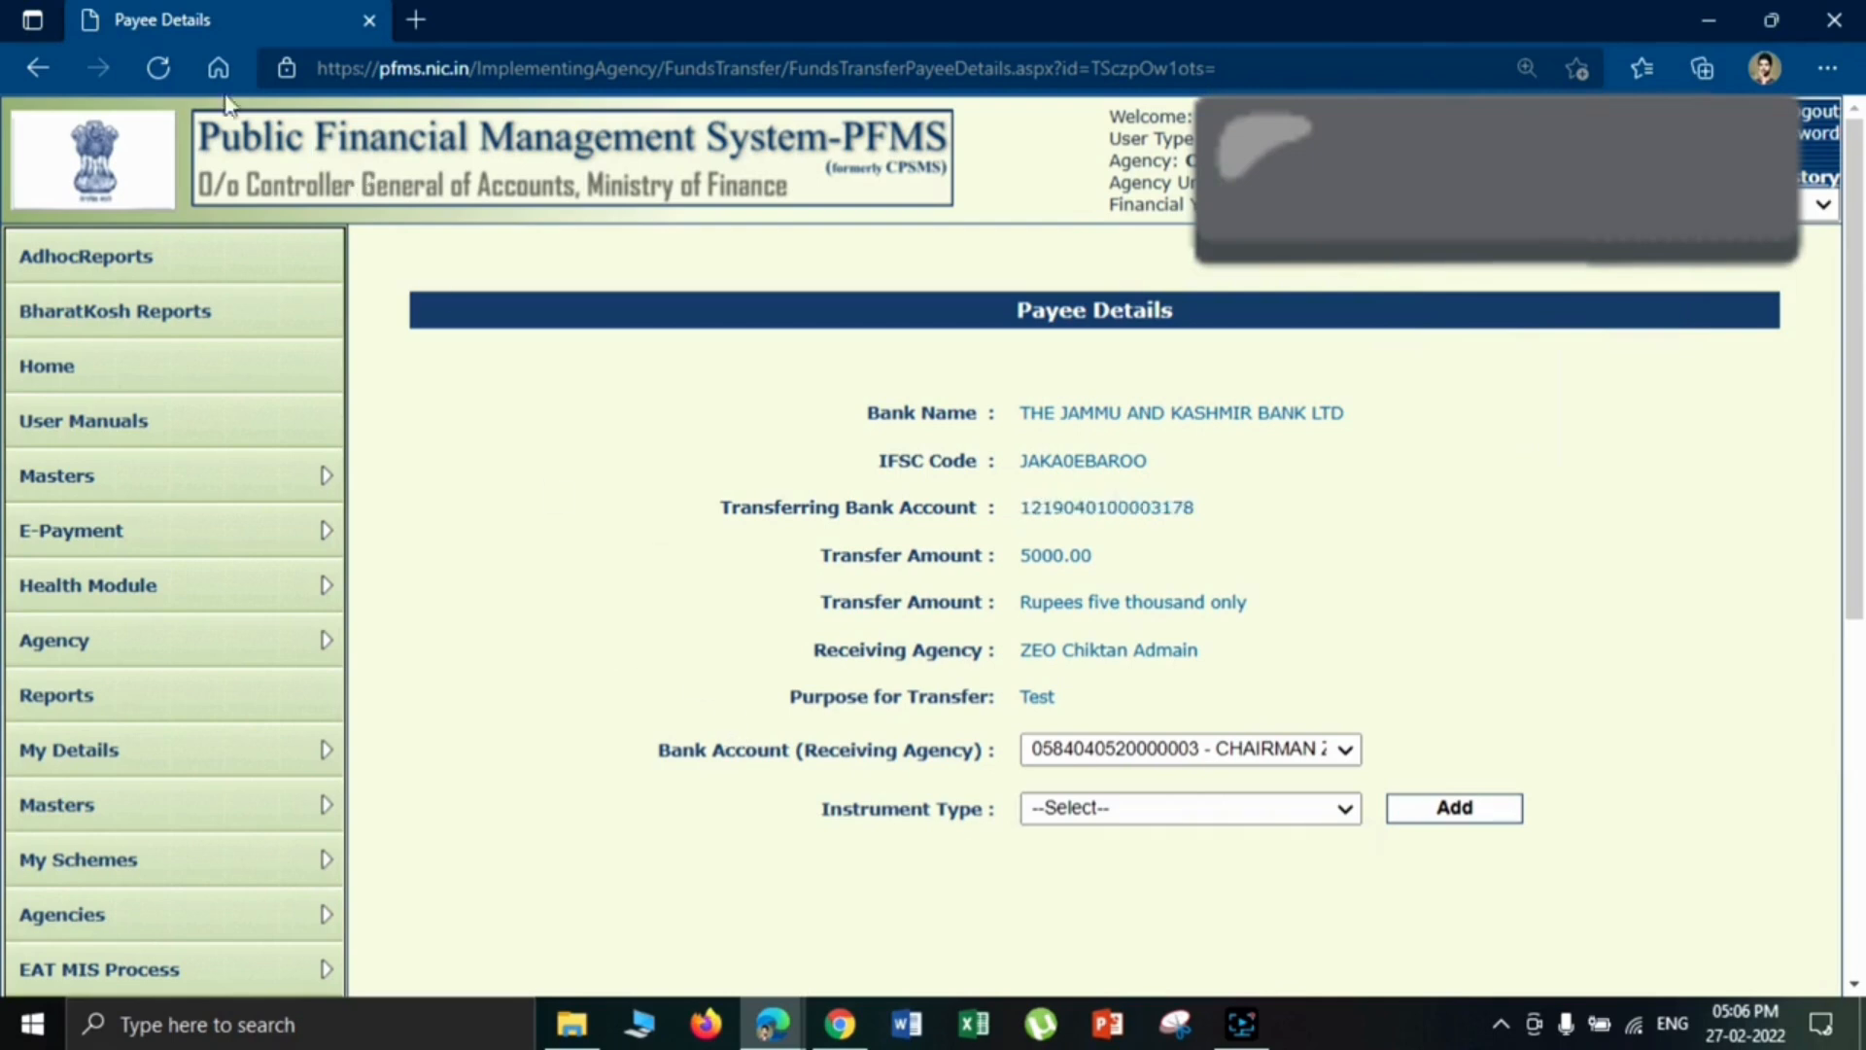
- Reload the payee details, set the instrument type to EPaymentUsingPrintAdvice and add the payment entry
left_click(155, 70)
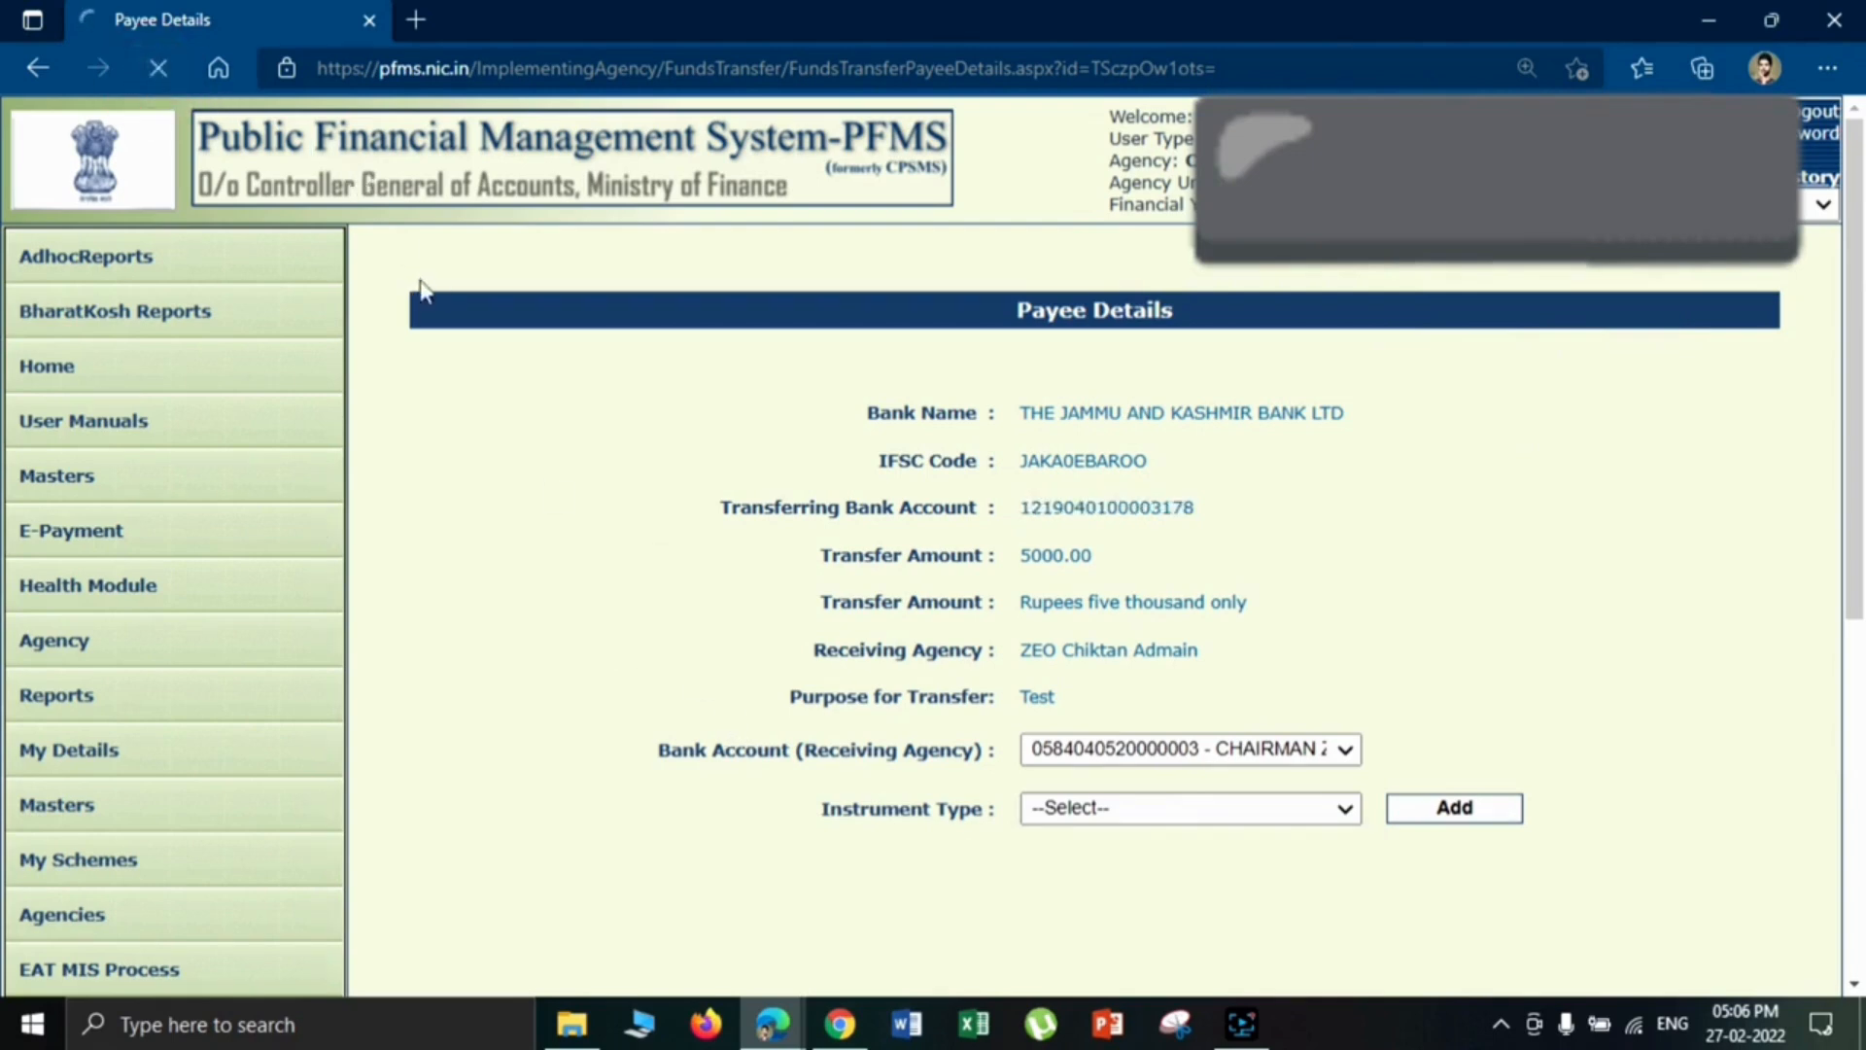
left_click(1078, 816)
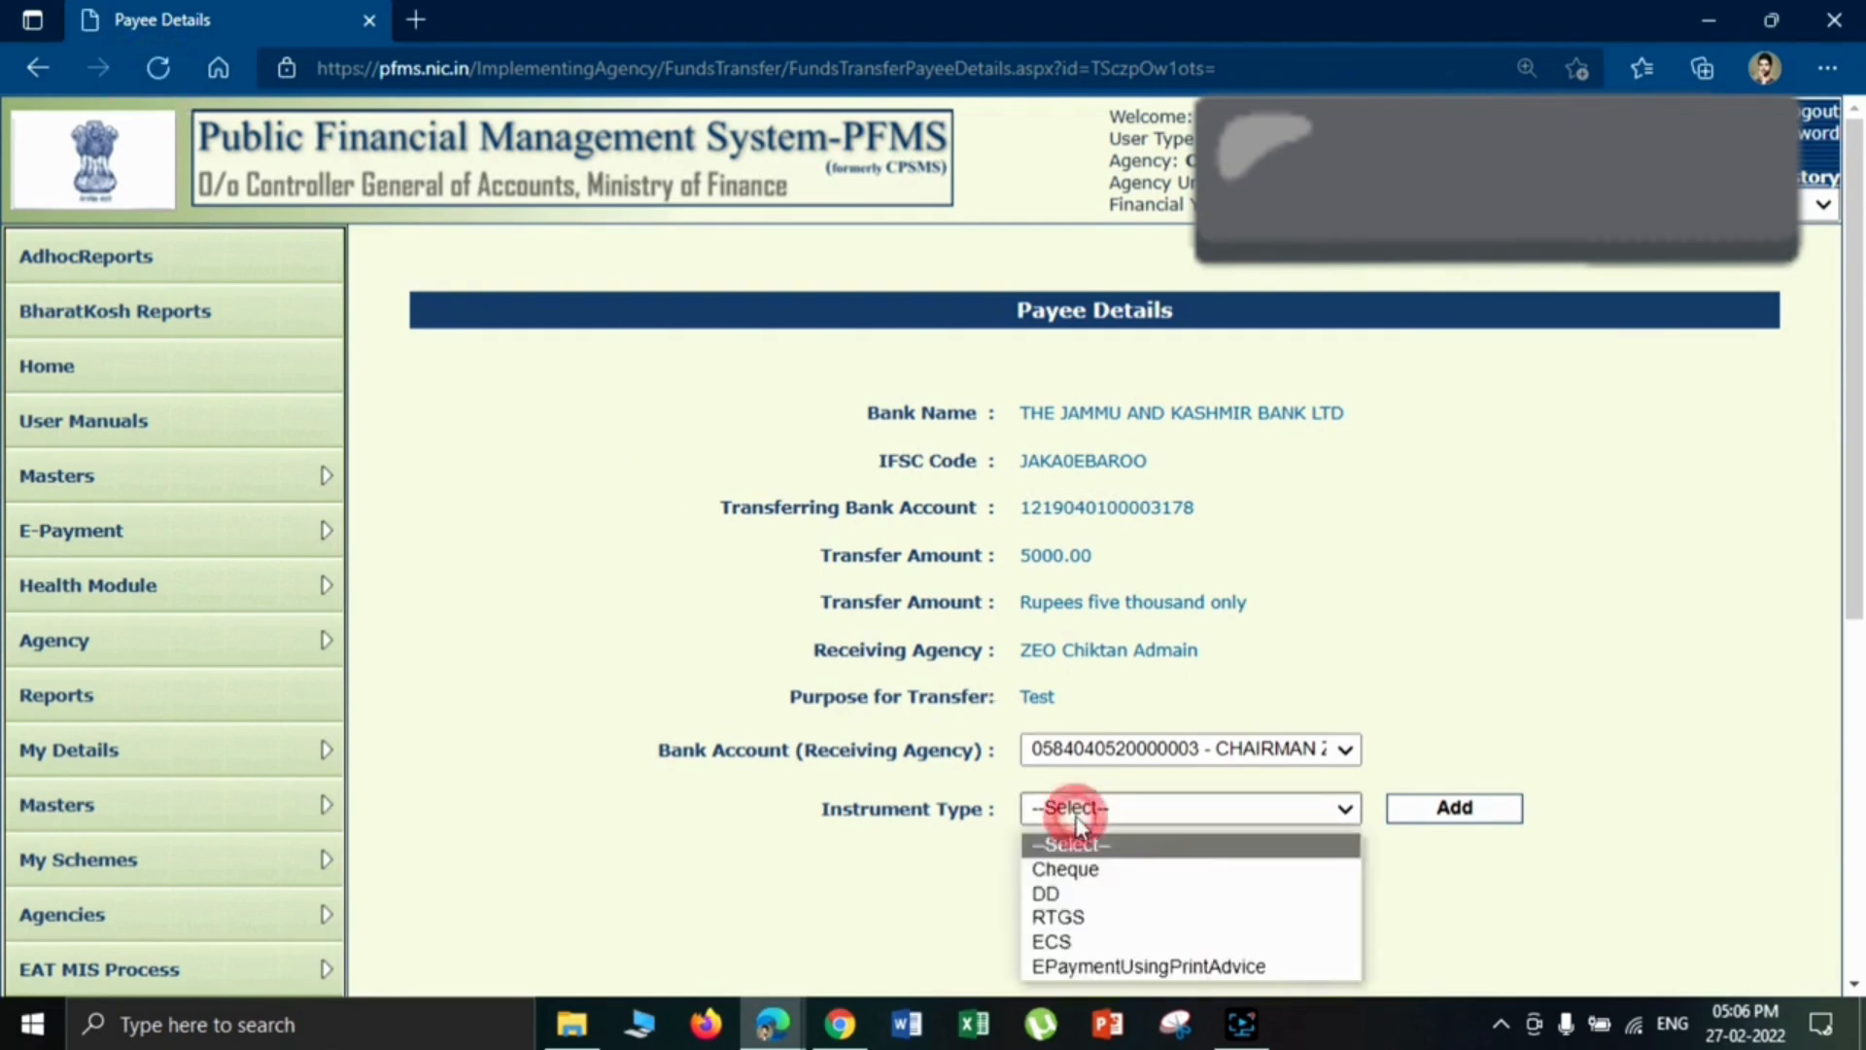
left_click(1152, 966)
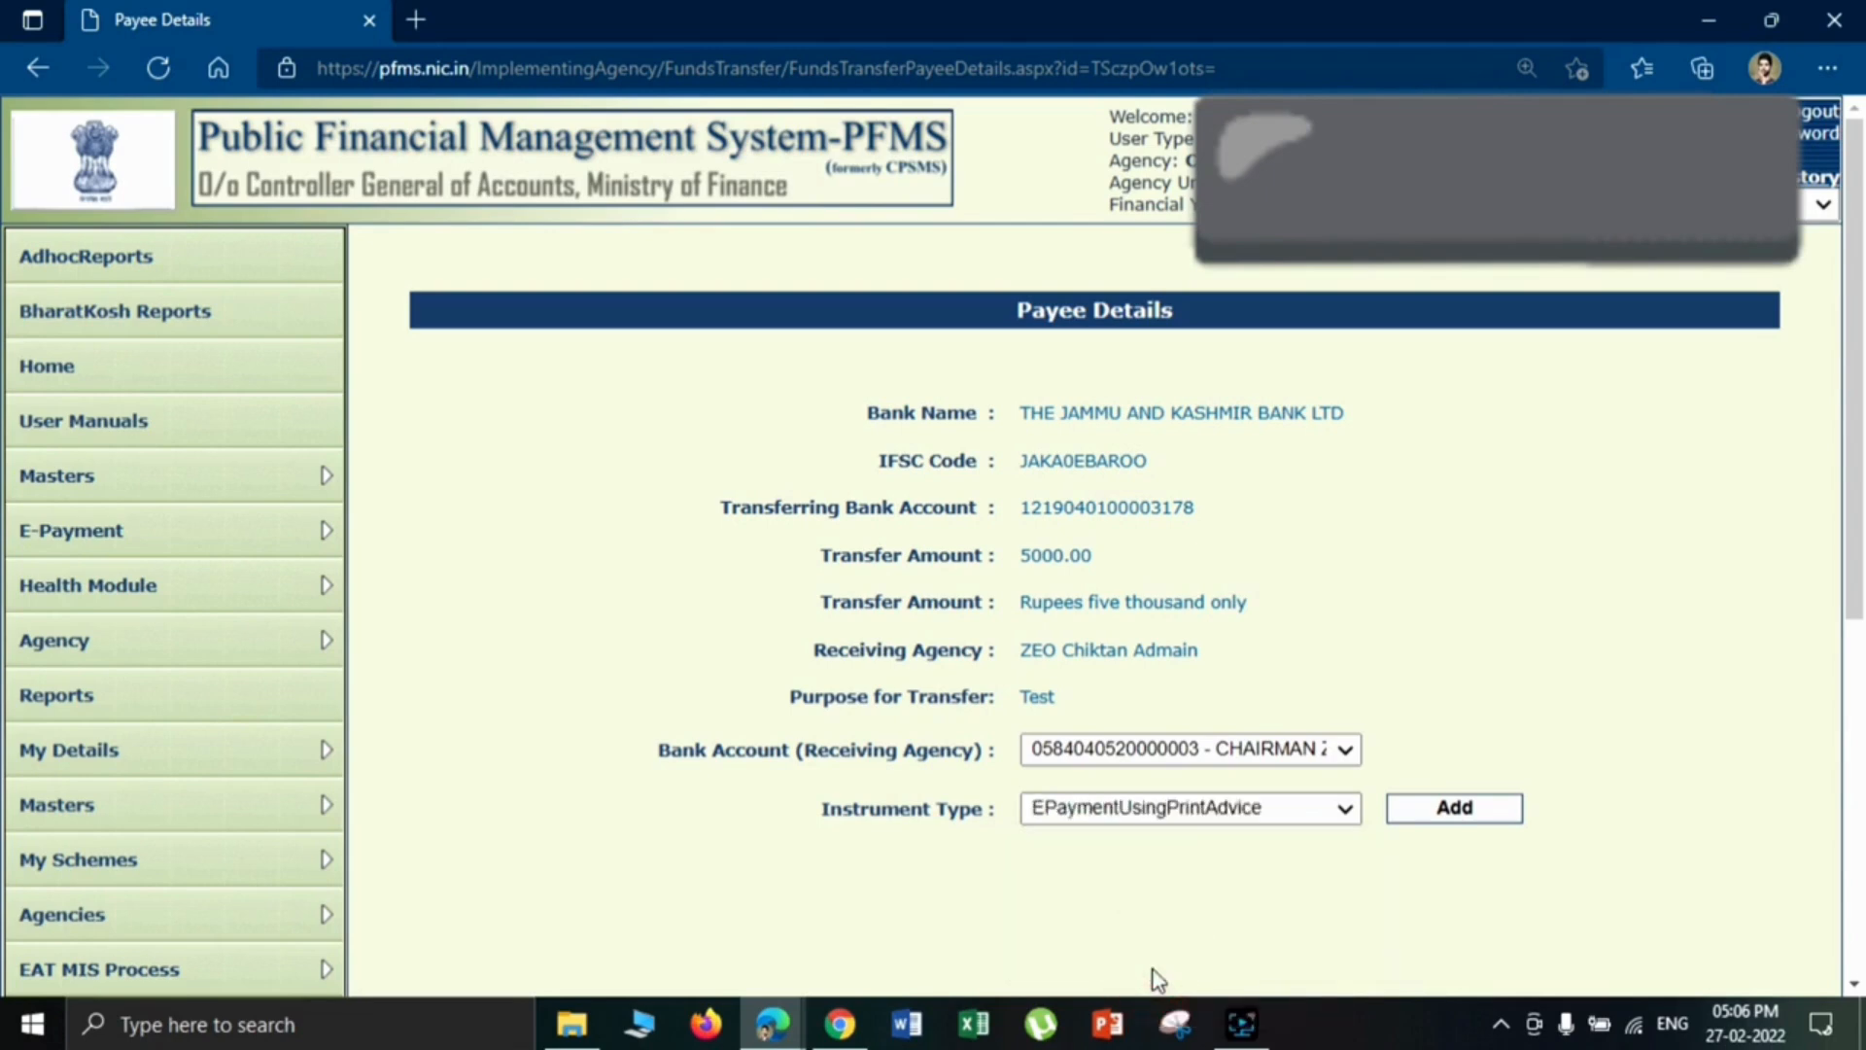
left_click(1462, 813)
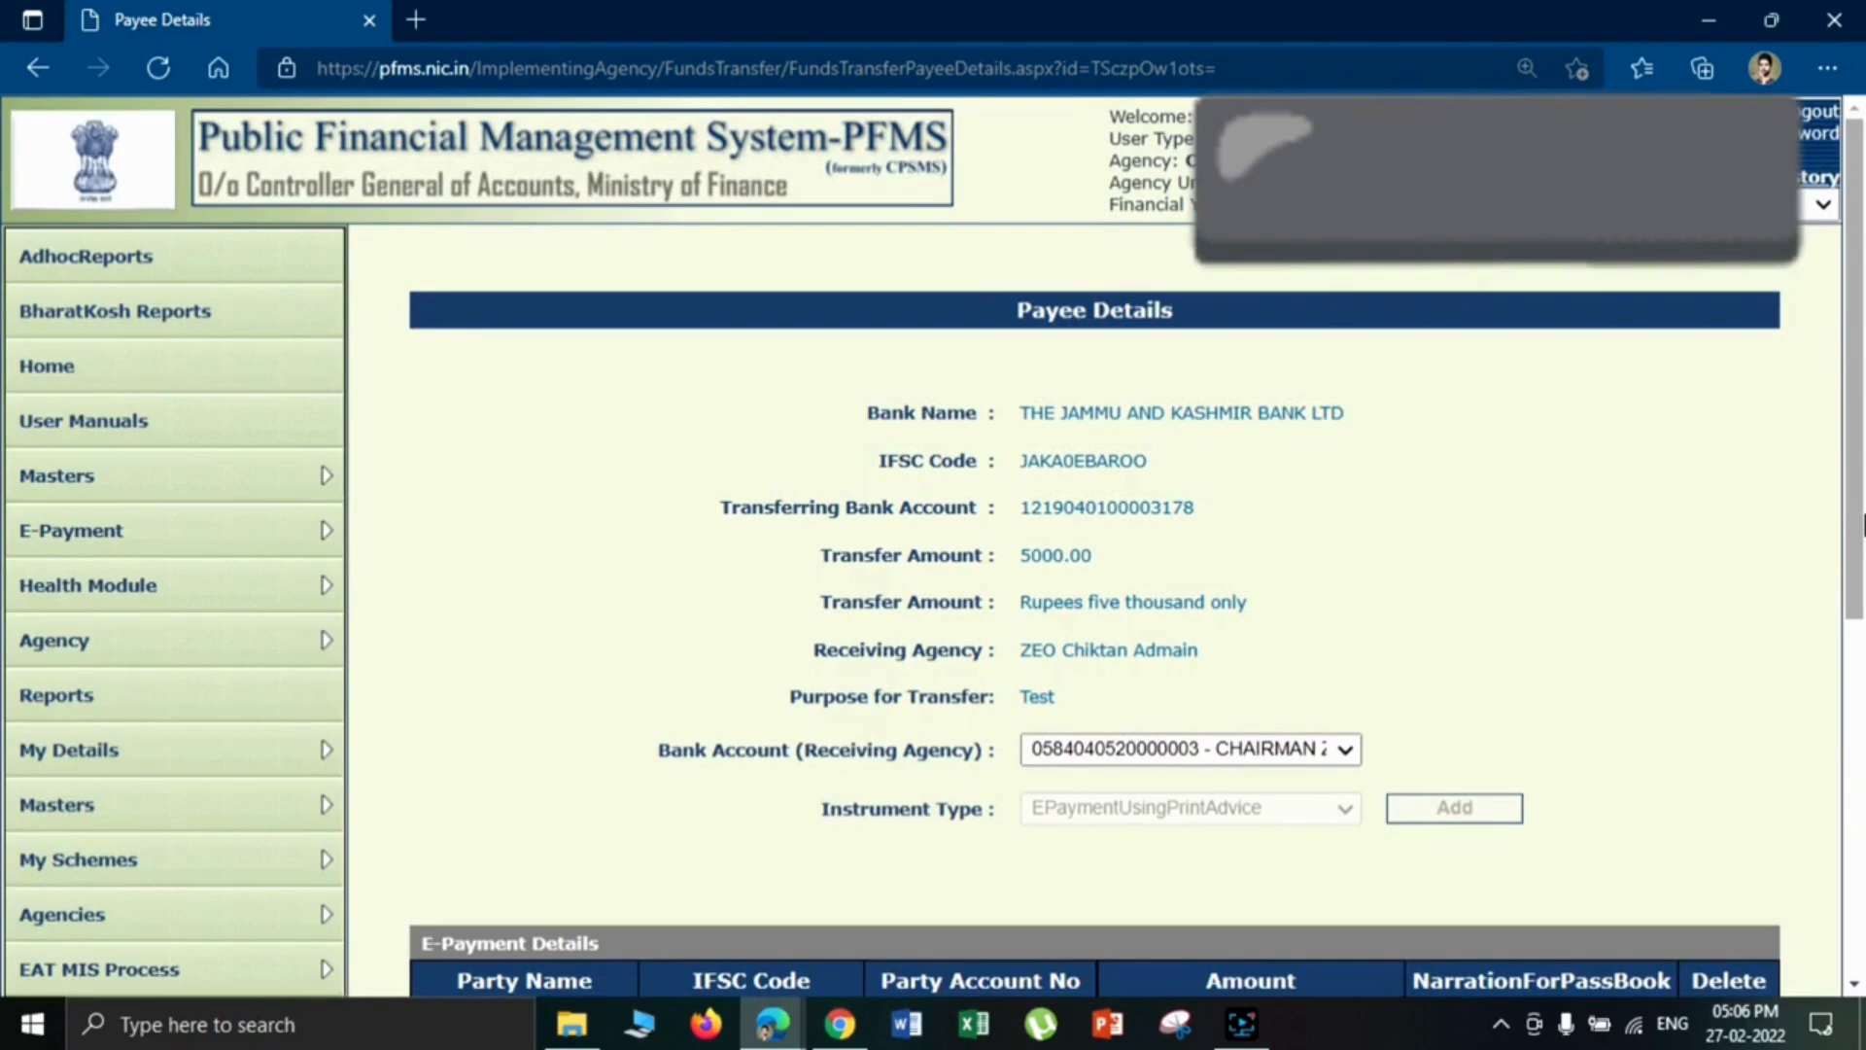
- Enter "Narration" as the passbook narration, submit the payee details without deductions and continue to the transfer summary
scroll(1862, 525, "down", 3)
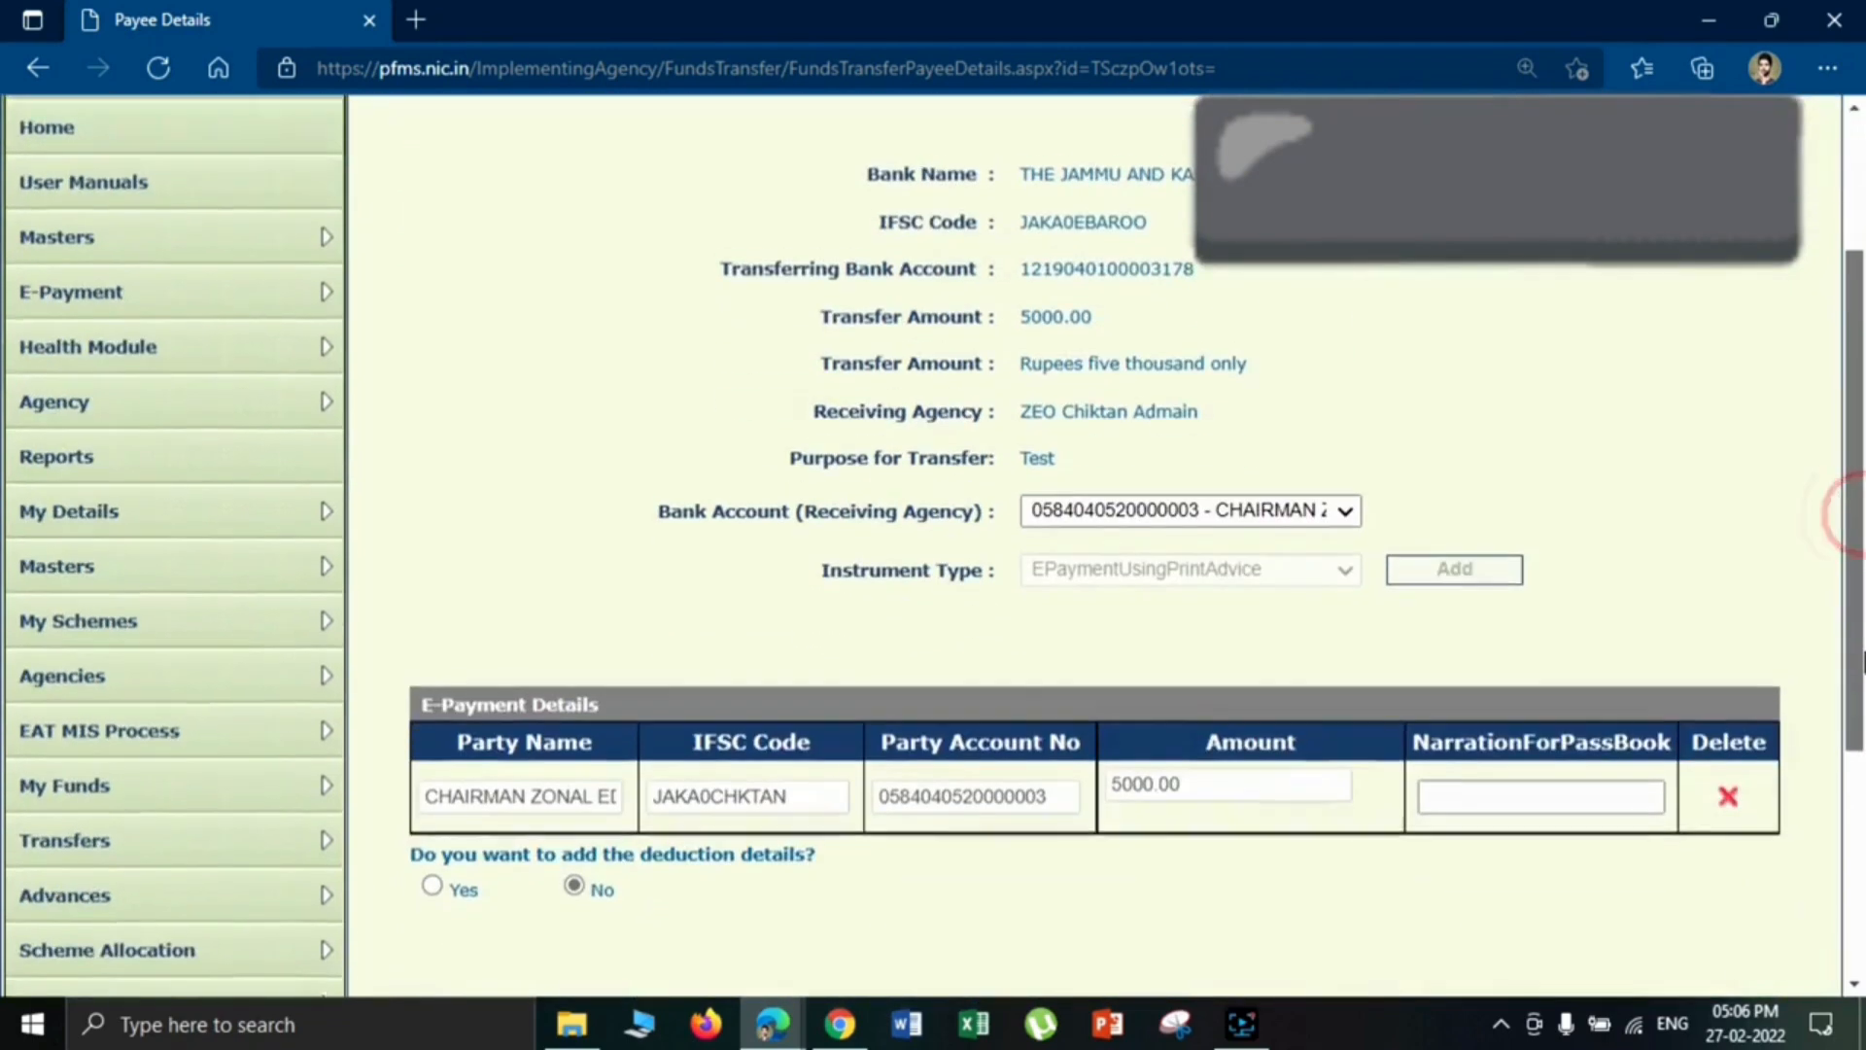
left_click(1509, 691)
type("Narration")
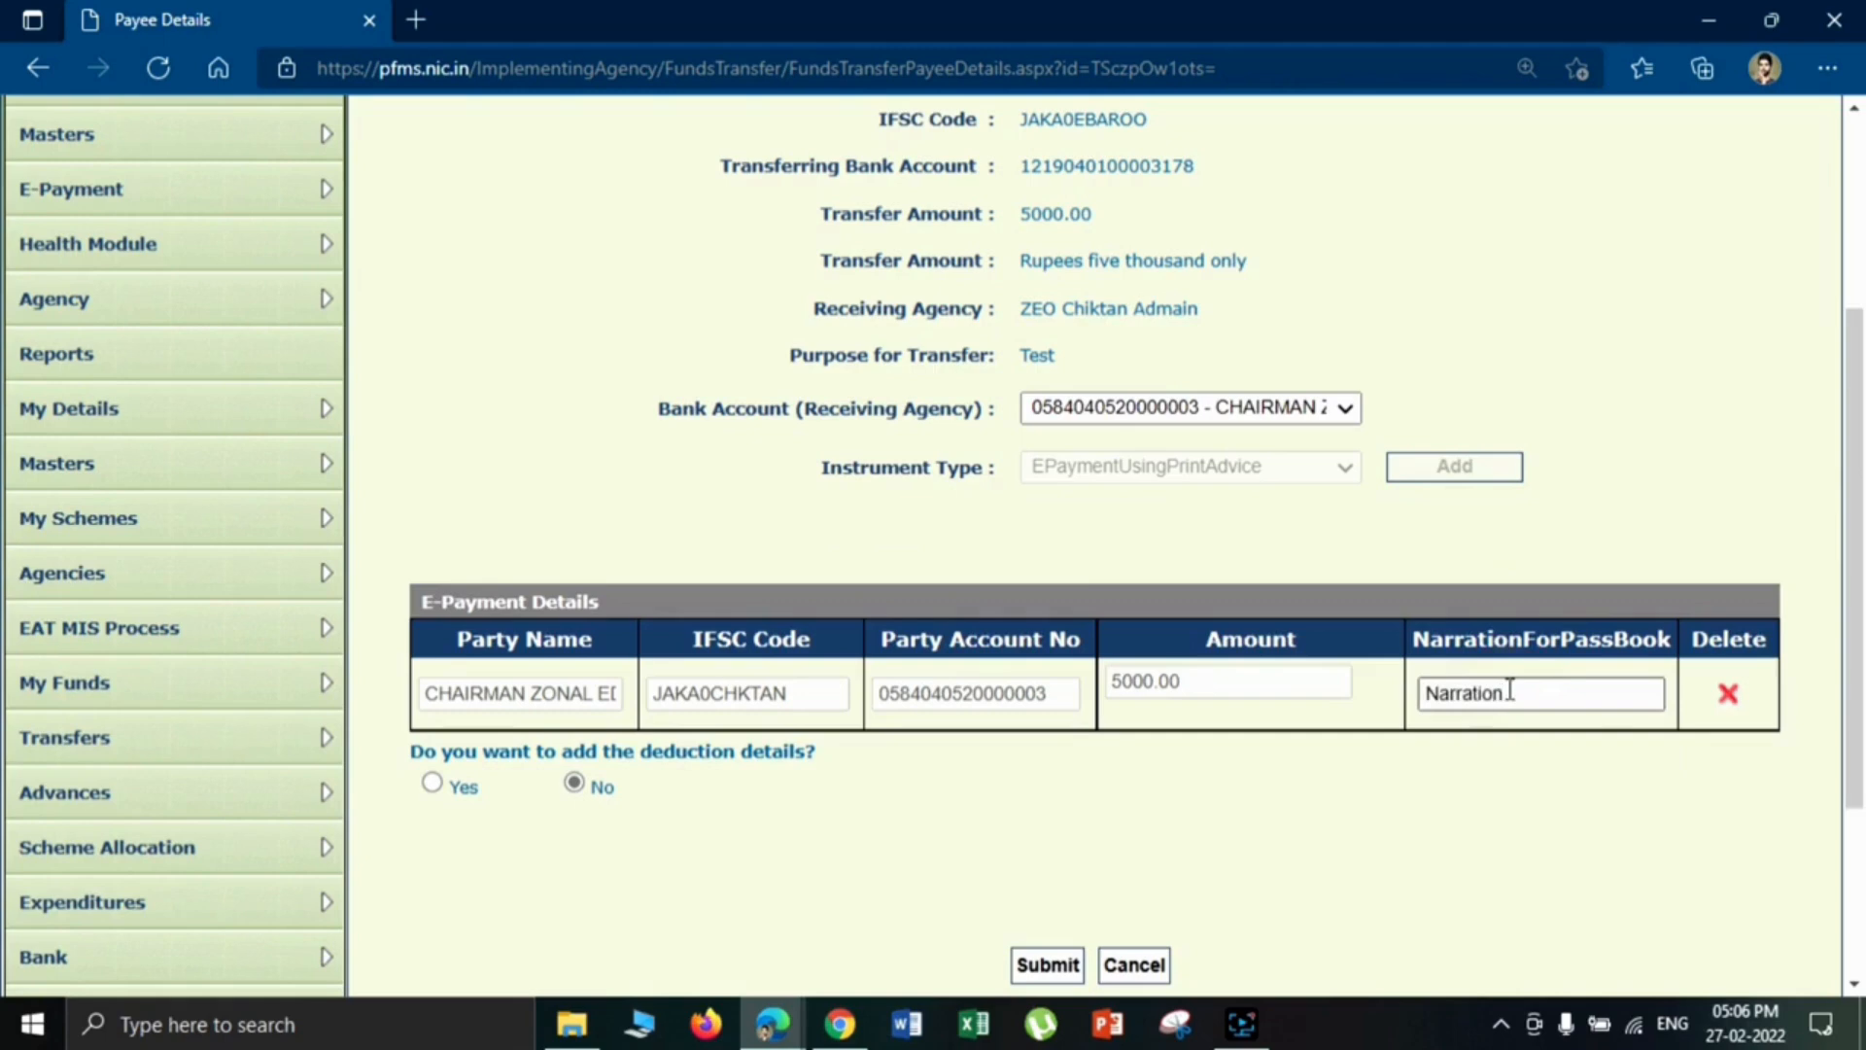
left_click(953, 814)
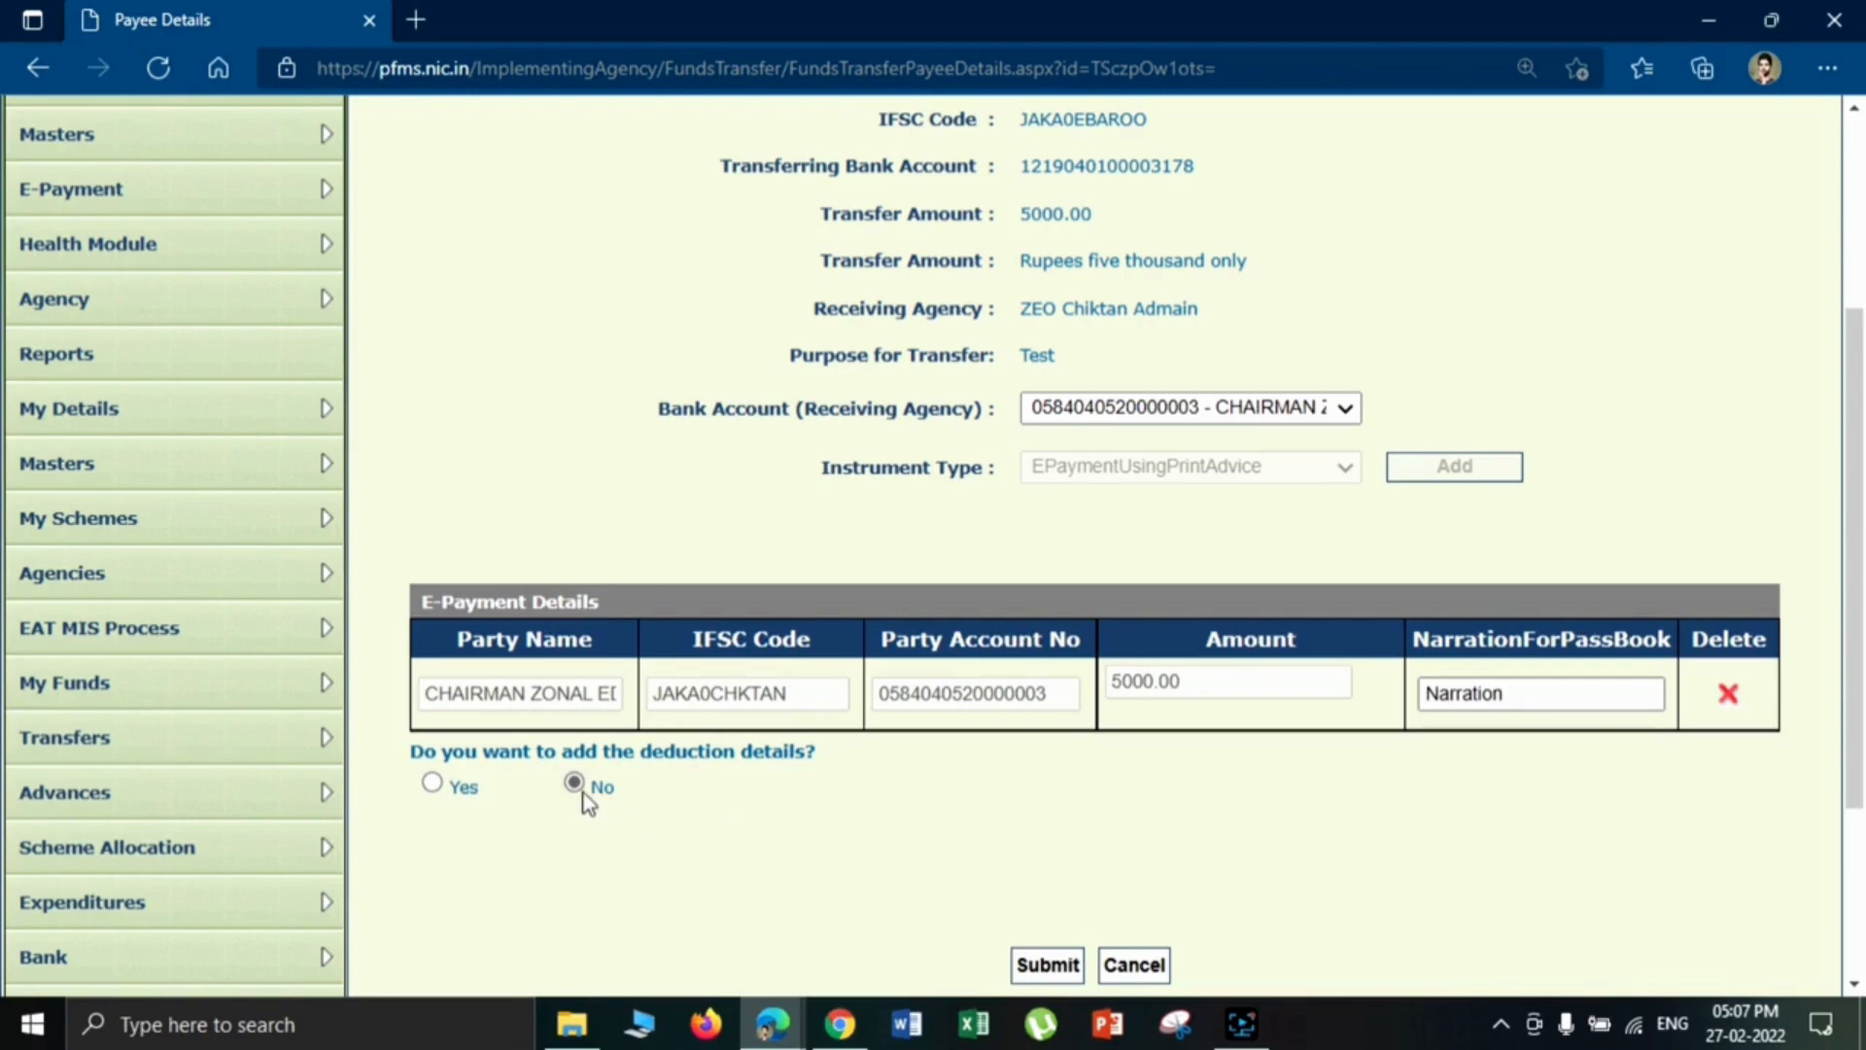
left_click(1050, 965)
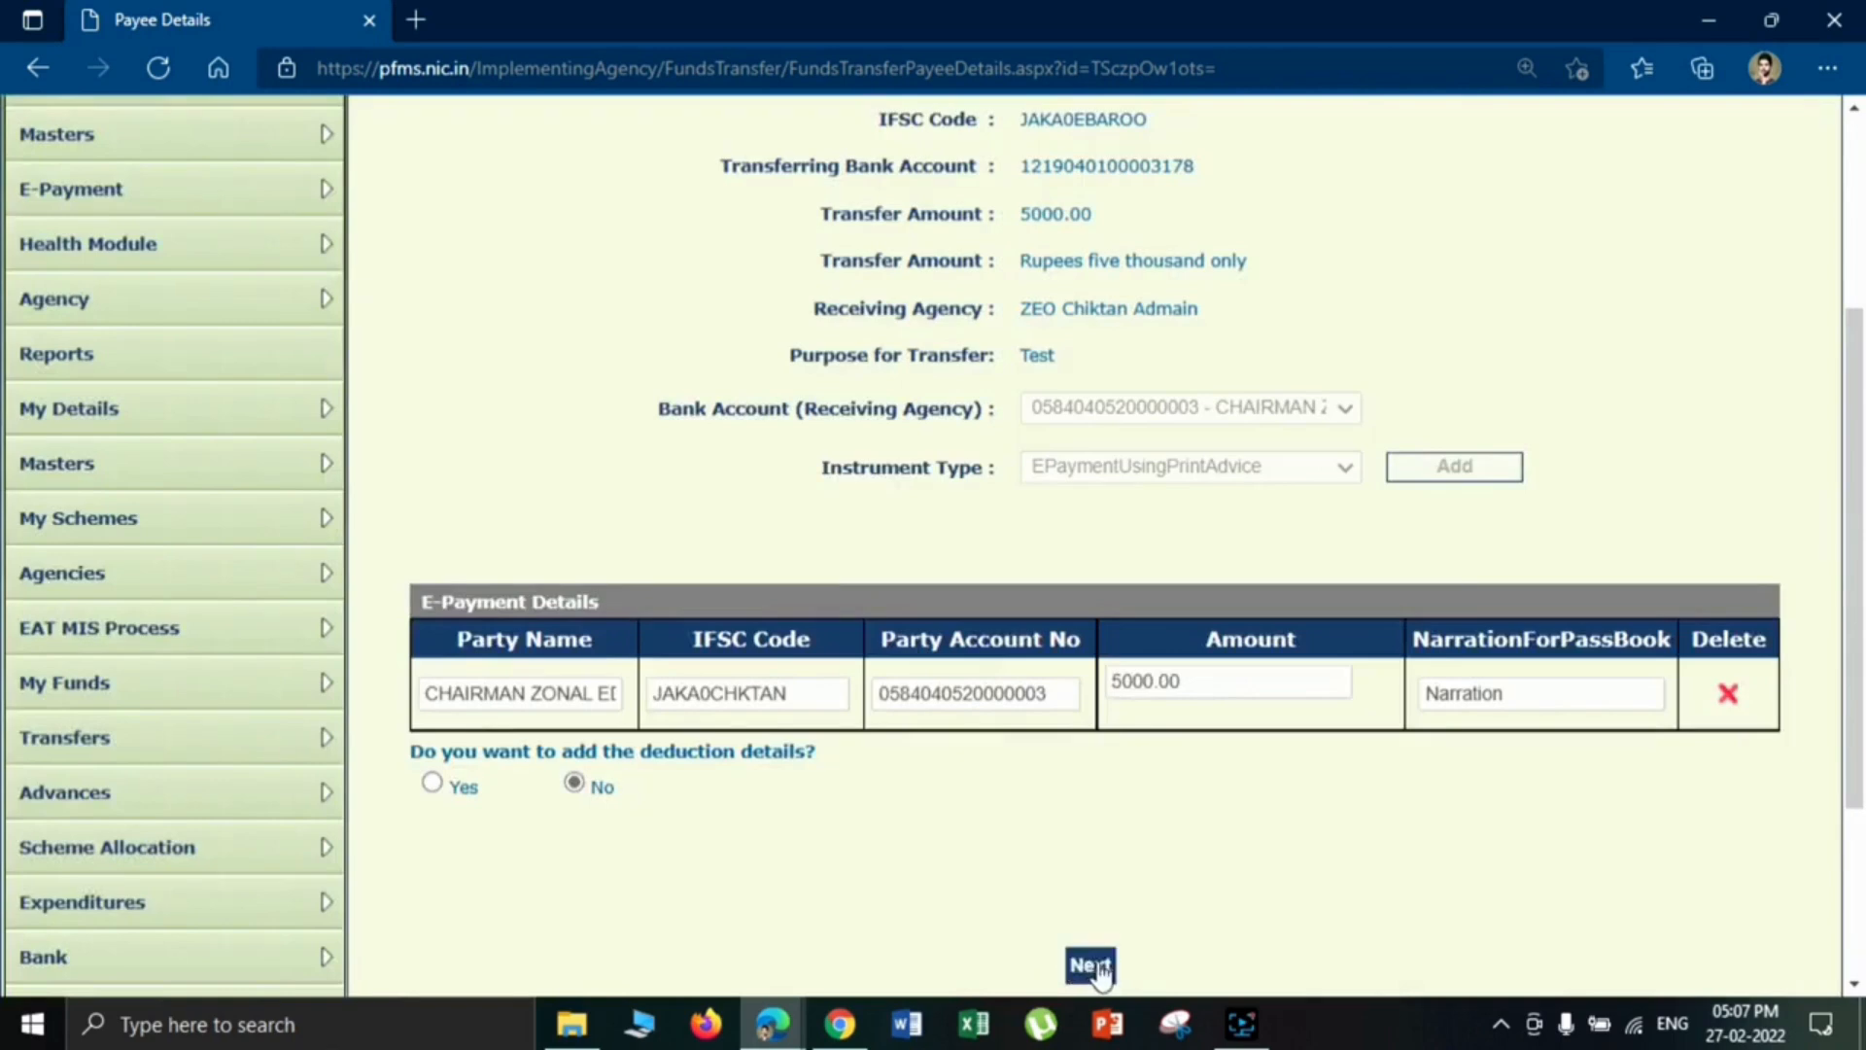
left_click(1090, 966)
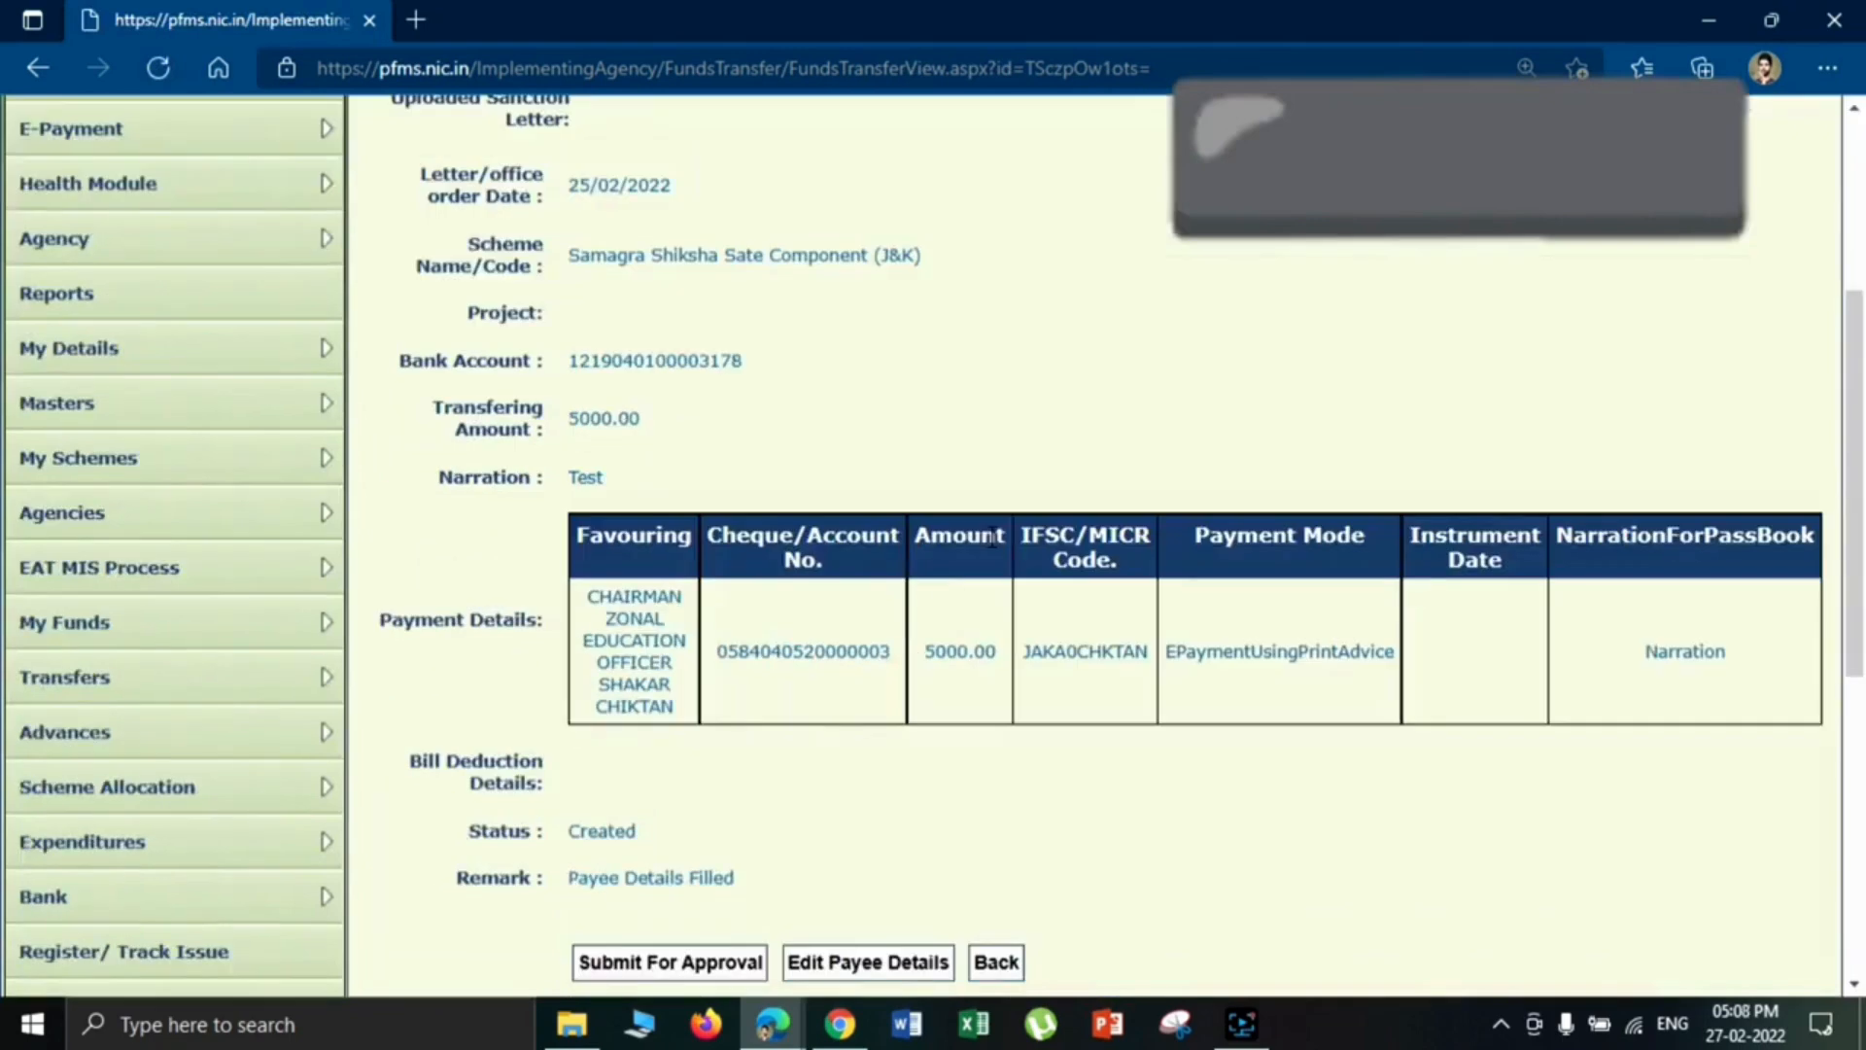
- Review the payee, amount and payment mode in the payment details, and check the fund transfer's status
left_click_drag(692, 705, 589, 611)
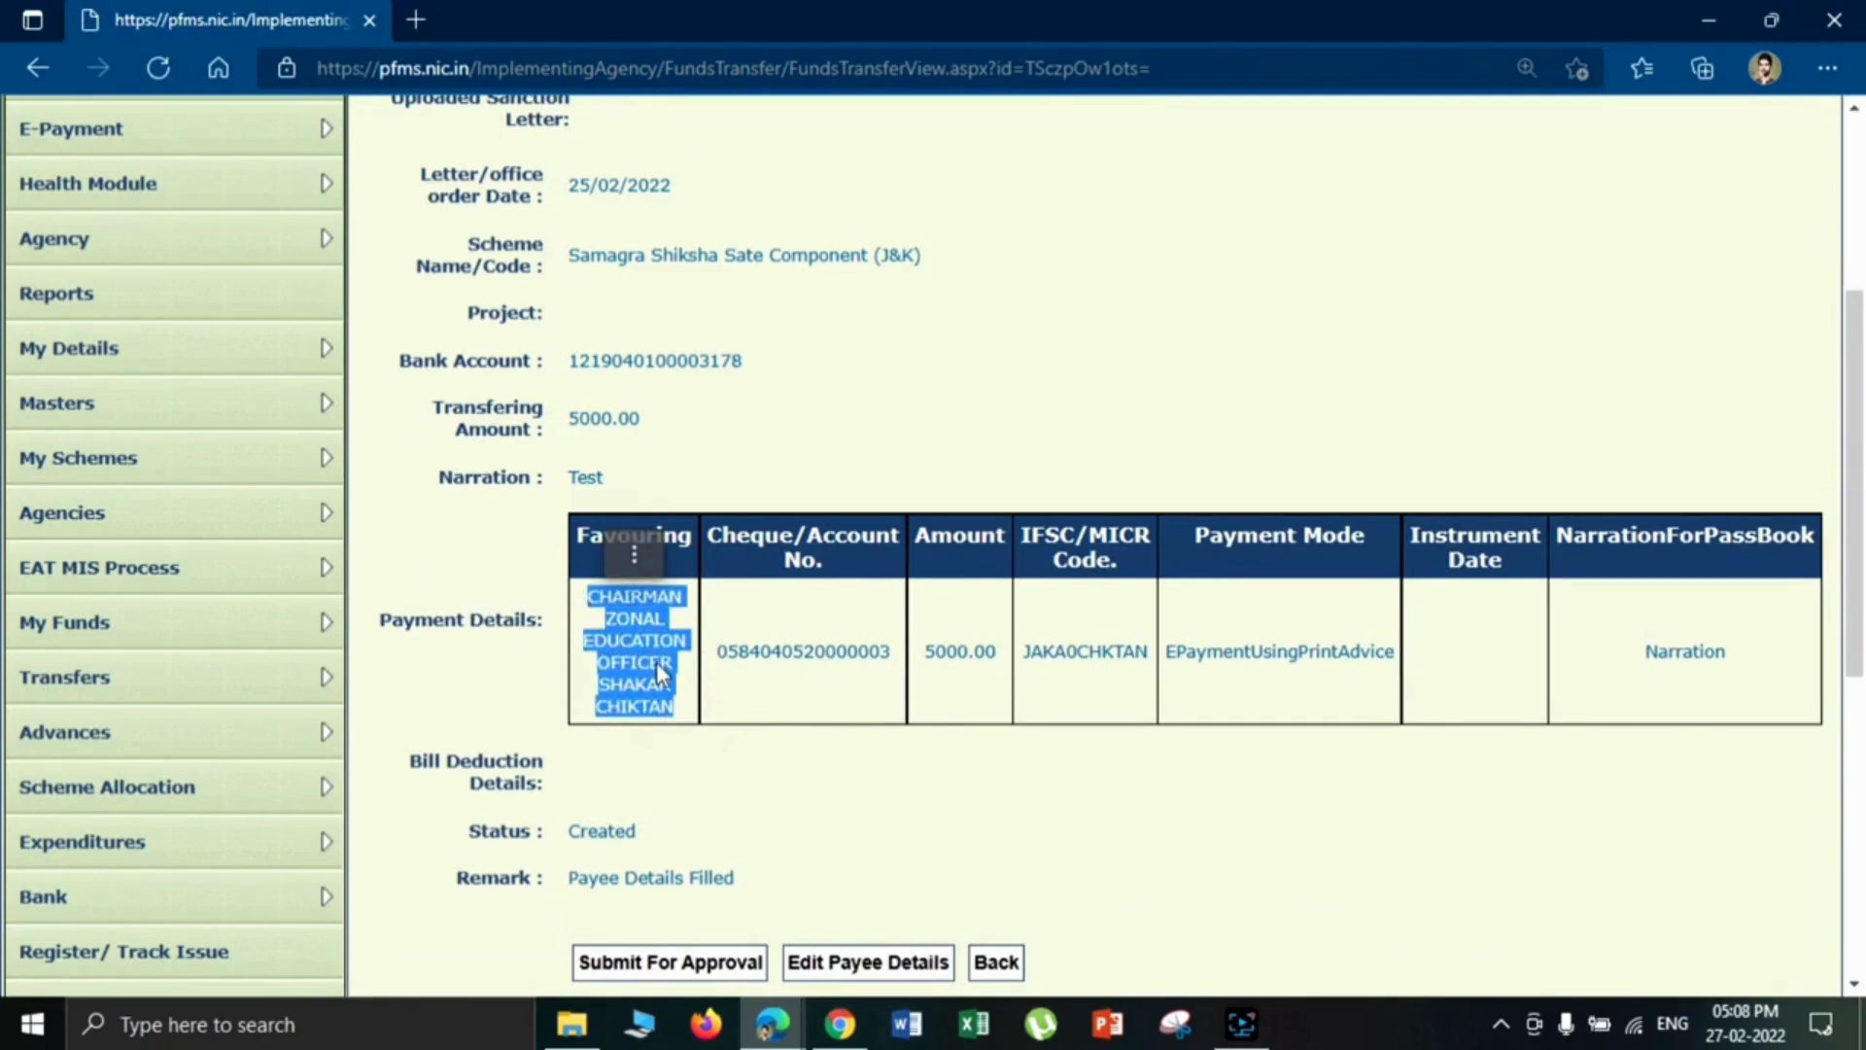
left_click_drag(716, 651, 998, 651)
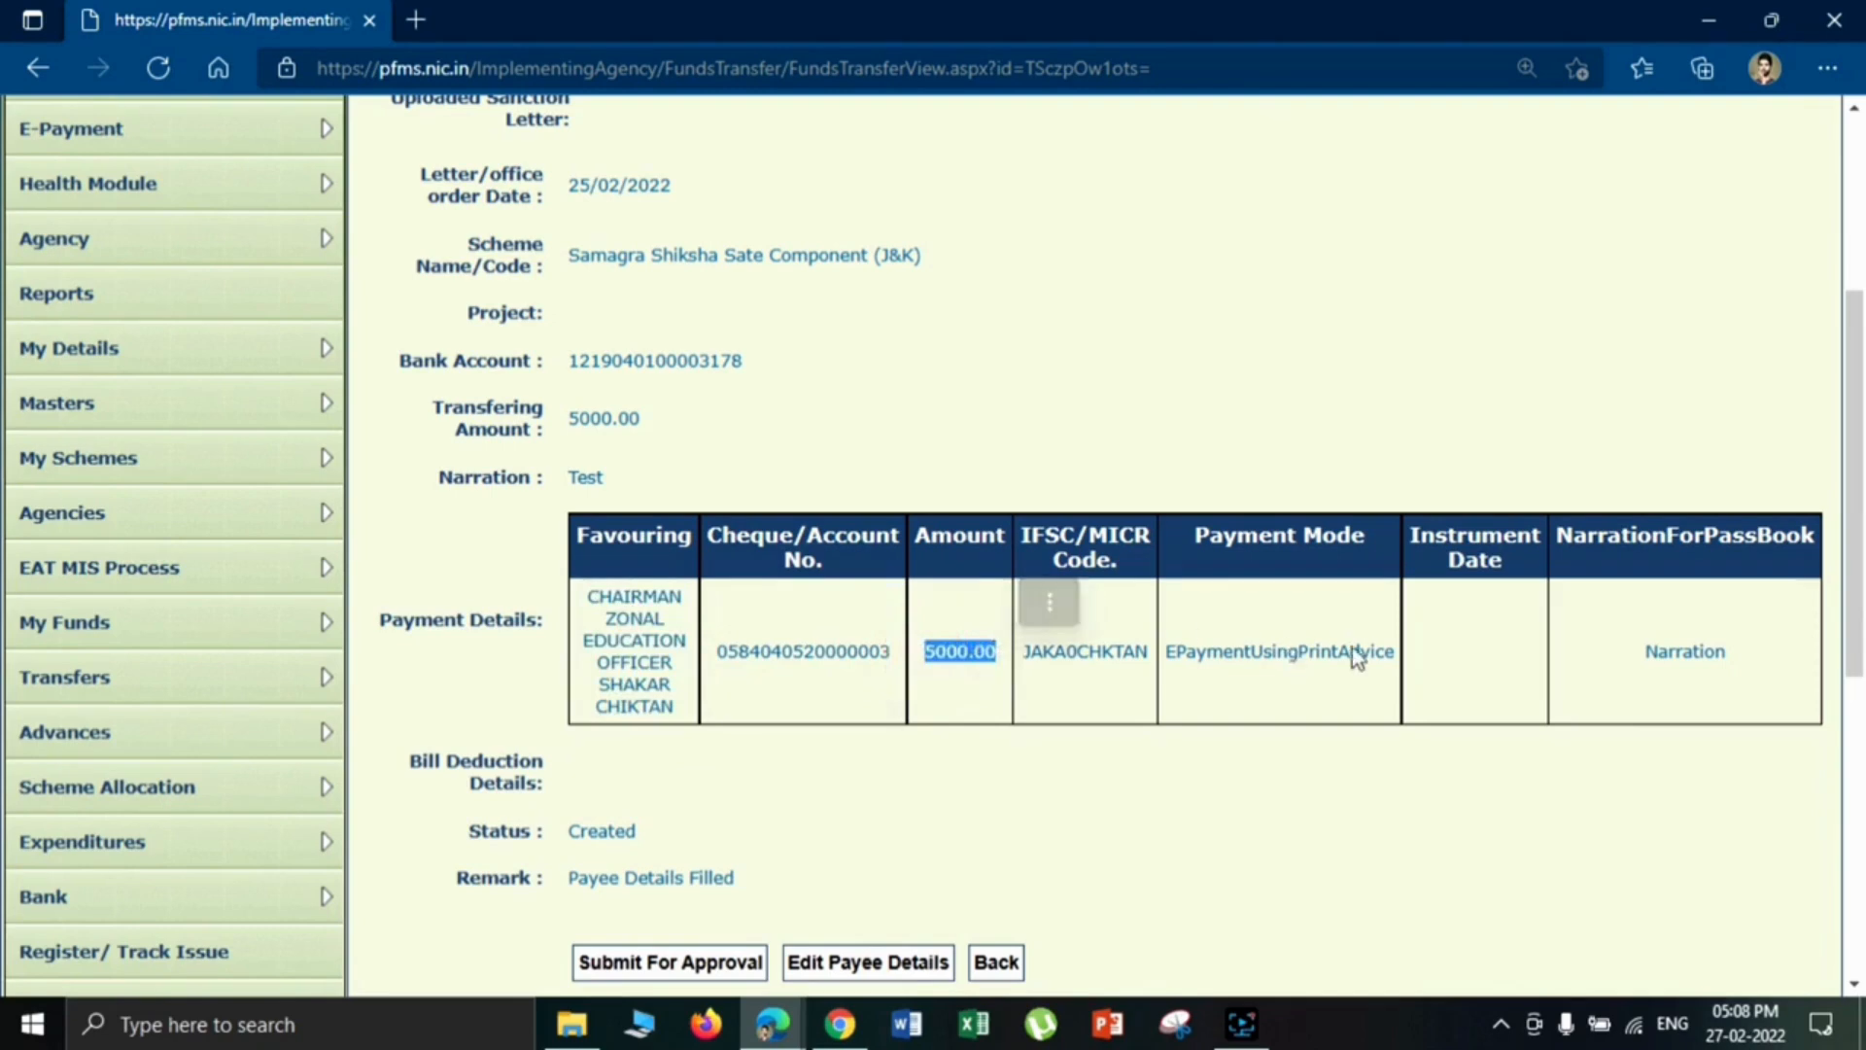
left_click_drag(1373, 651, 1167, 625)
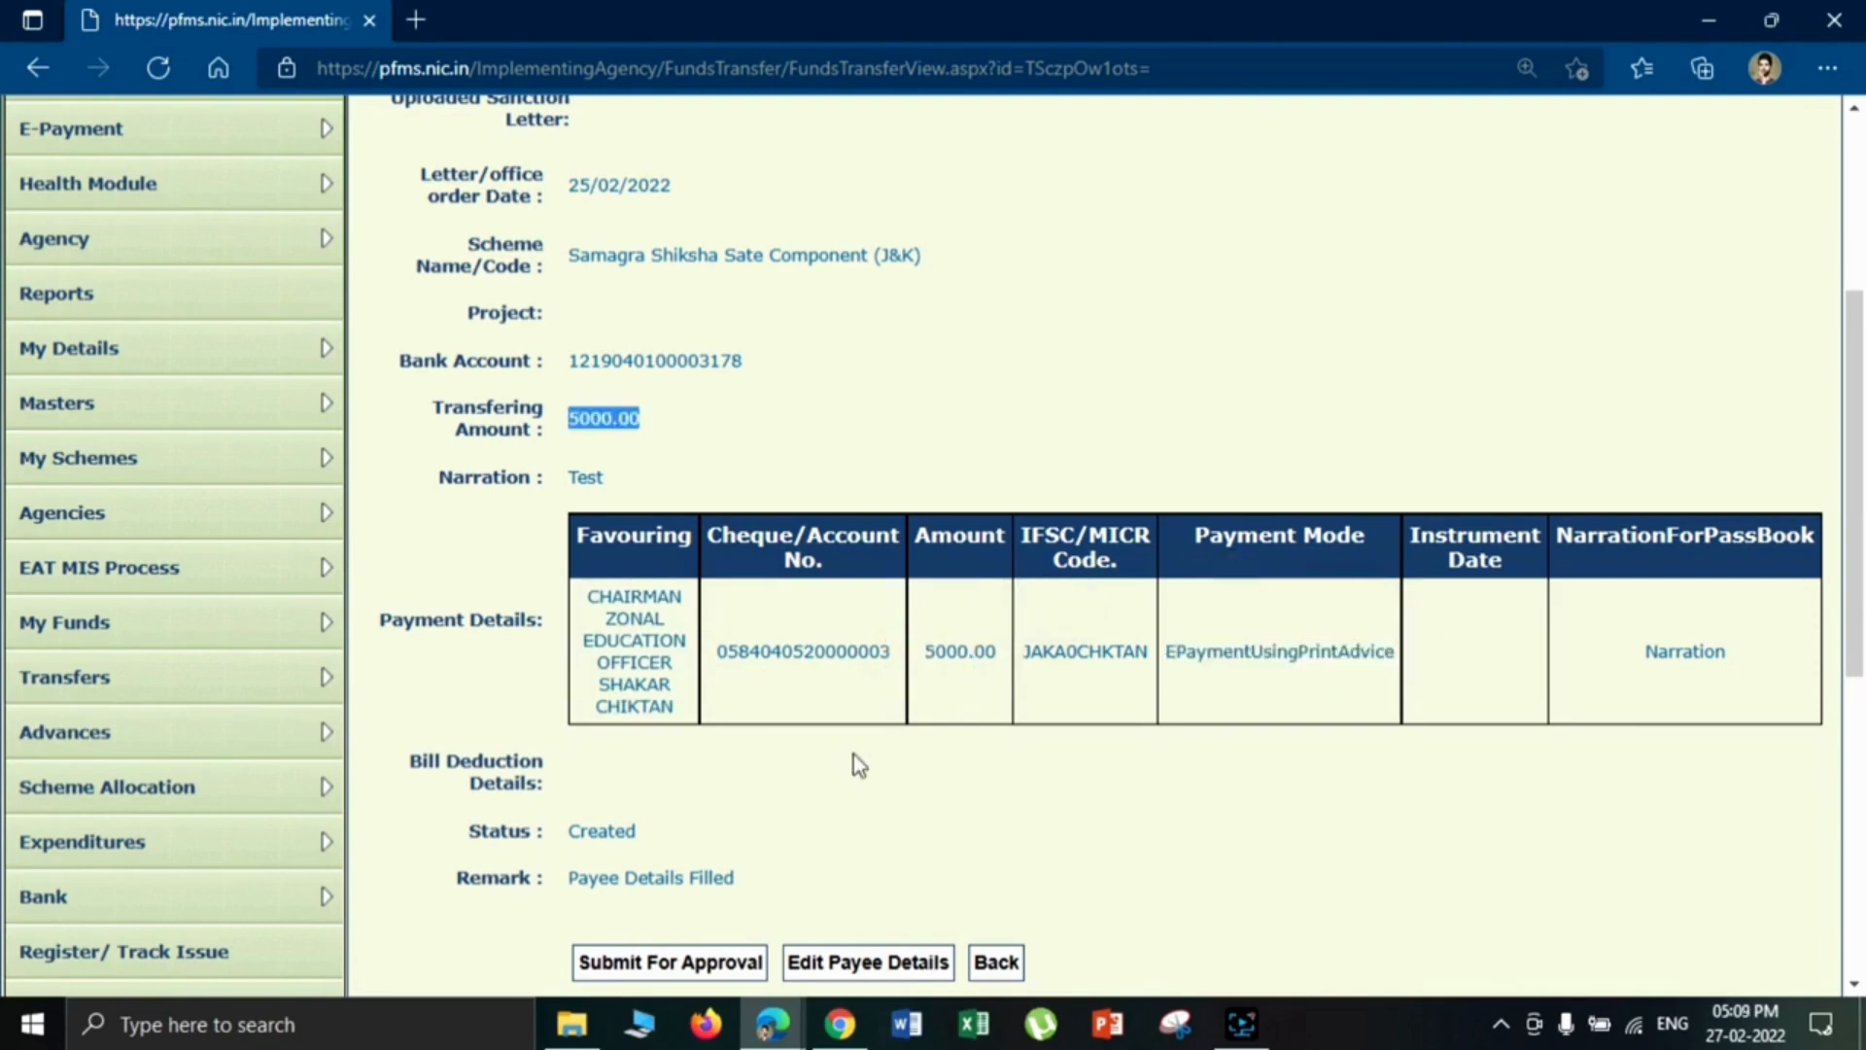
left_click(850, 789)
scroll(1842, 449, "down", 3)
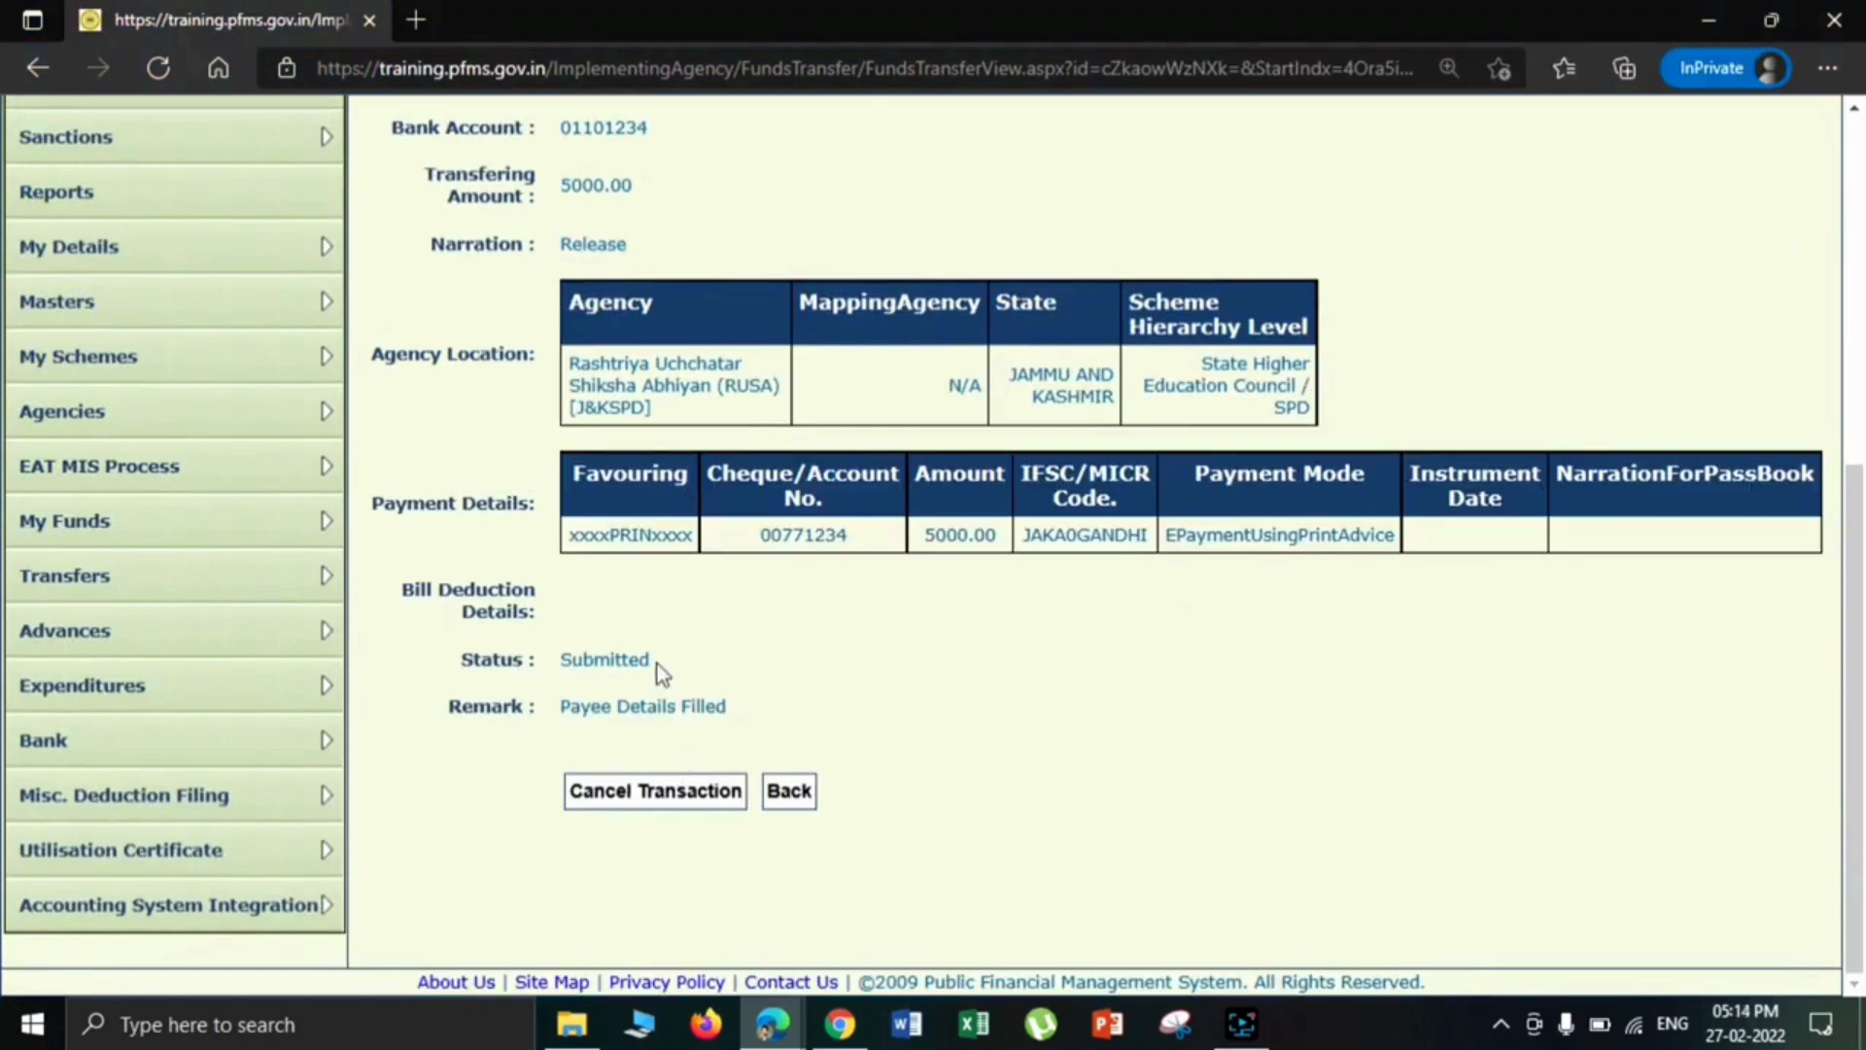
left_click_drag(657, 663, 552, 678)
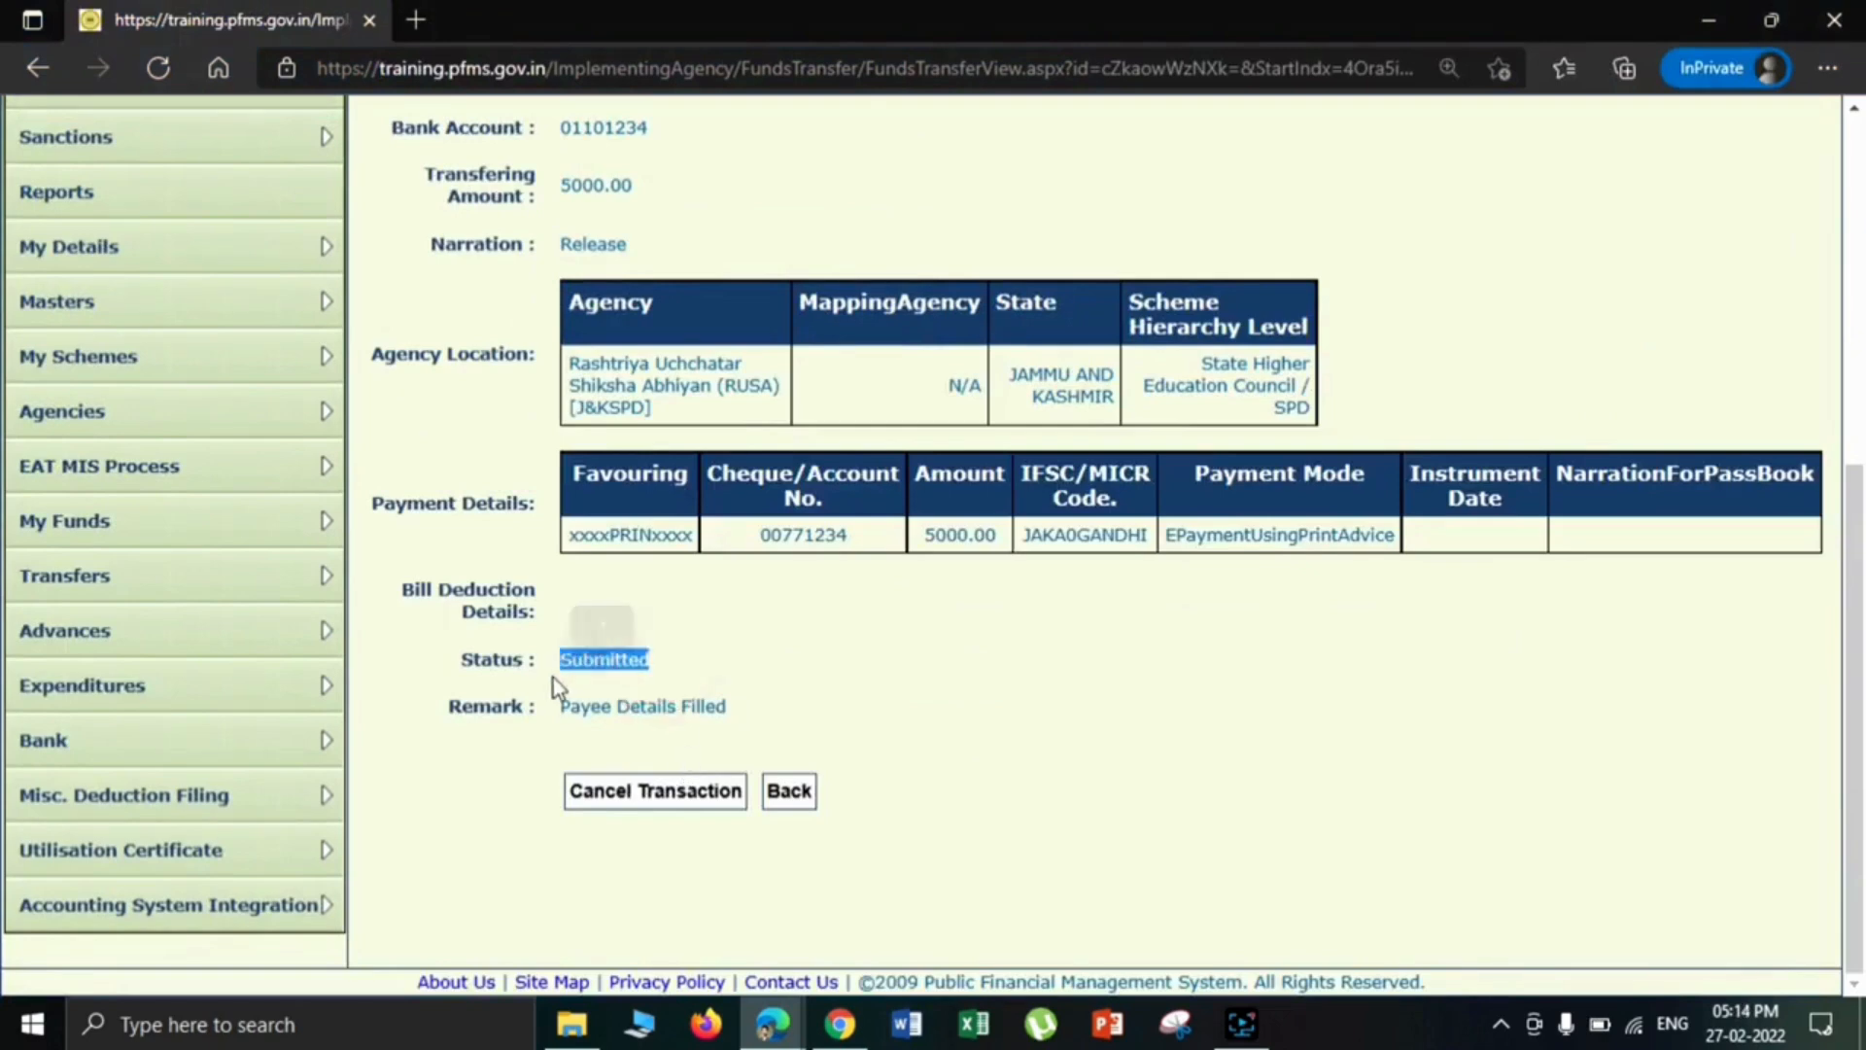
- Check the approver account's user type and open the fund transfer management page
left_click(638, 714)
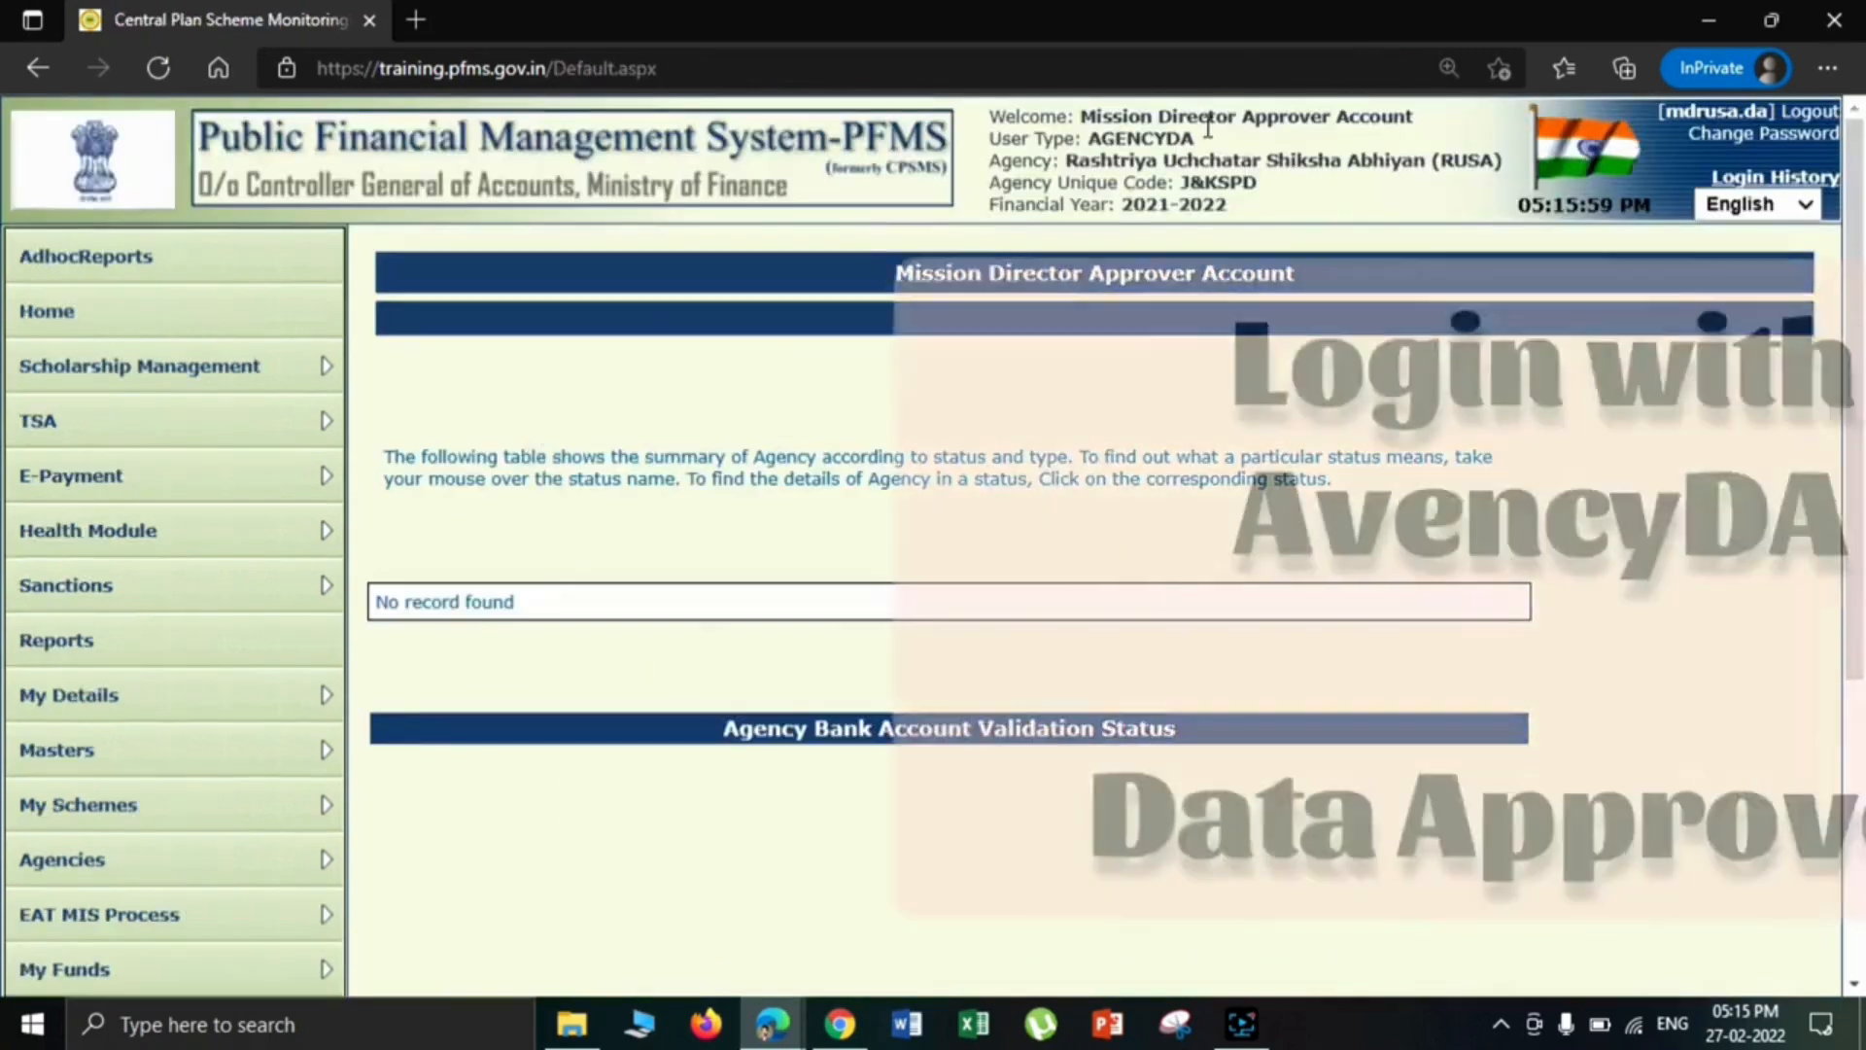
mouse_move(1209, 116)
left_mouse_down()
mouse_move(1322, 119)
mouse_move(1130, 135)
mouse_move(1196, 138)
left_mouse_up()
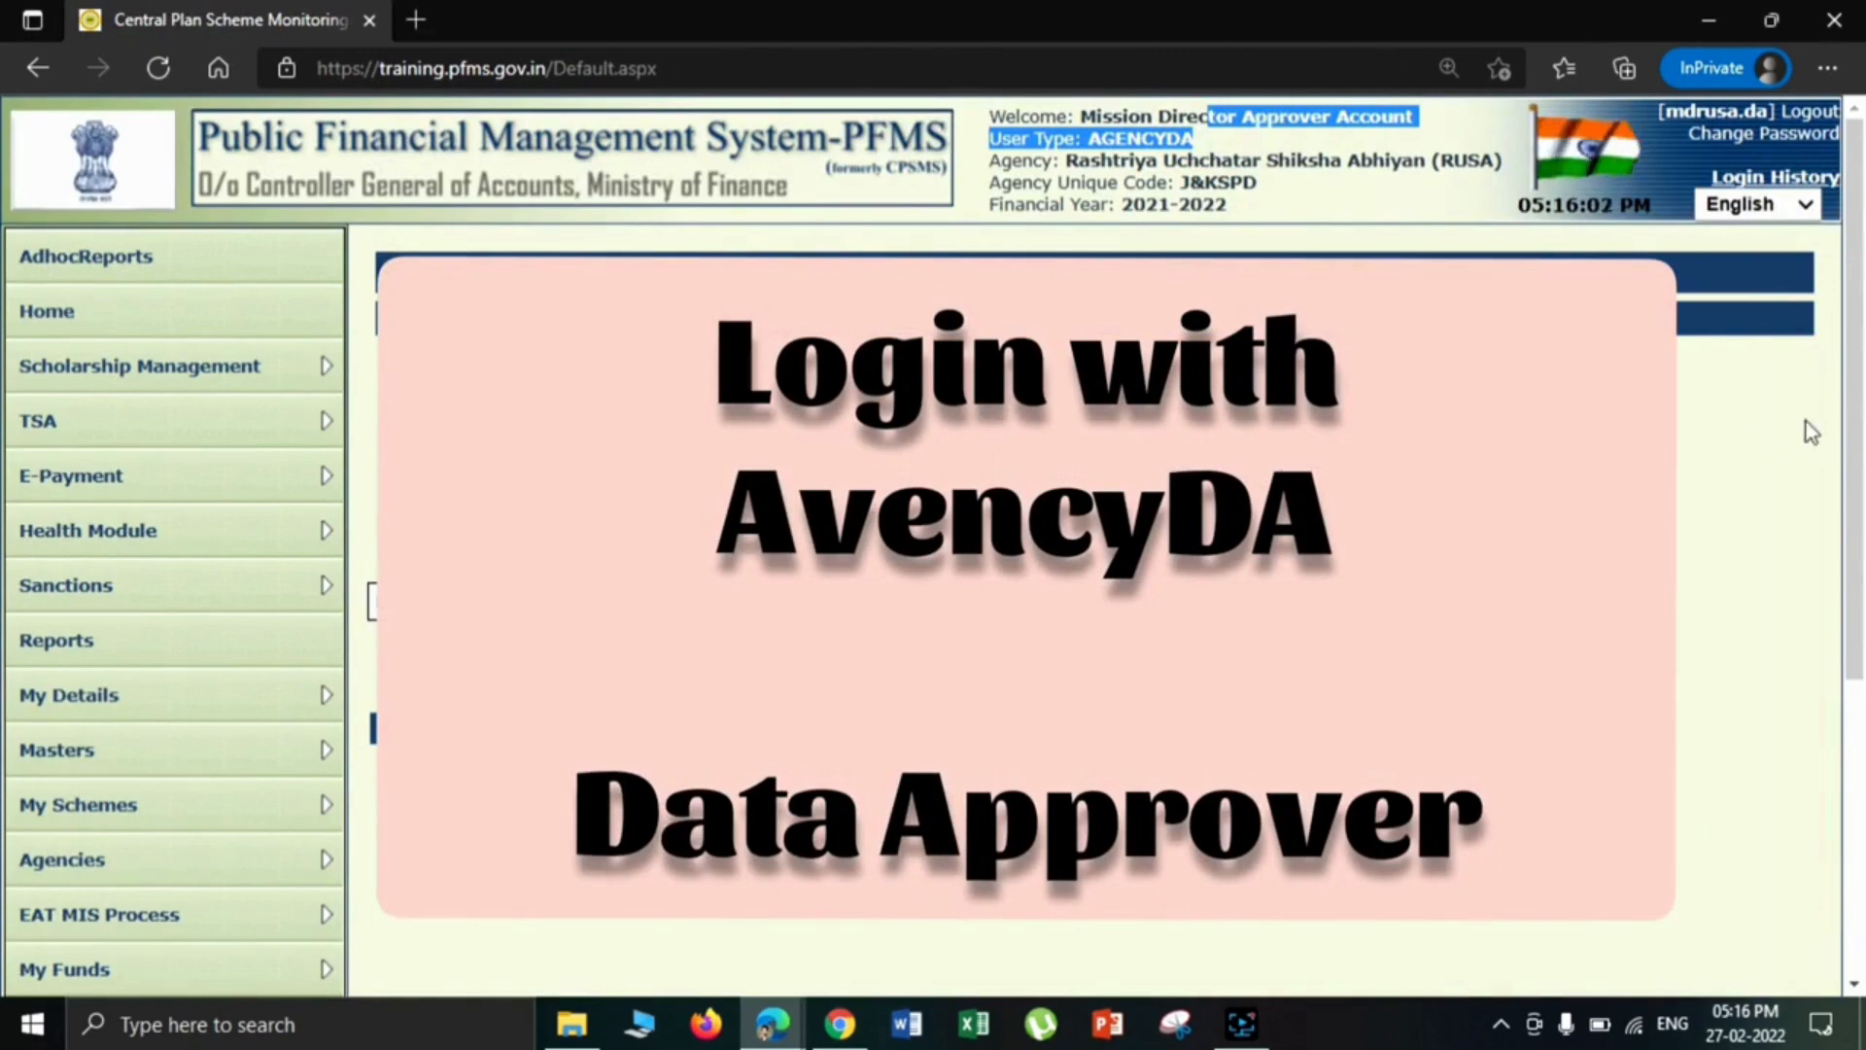
scroll(1804, 422, "down", 10)
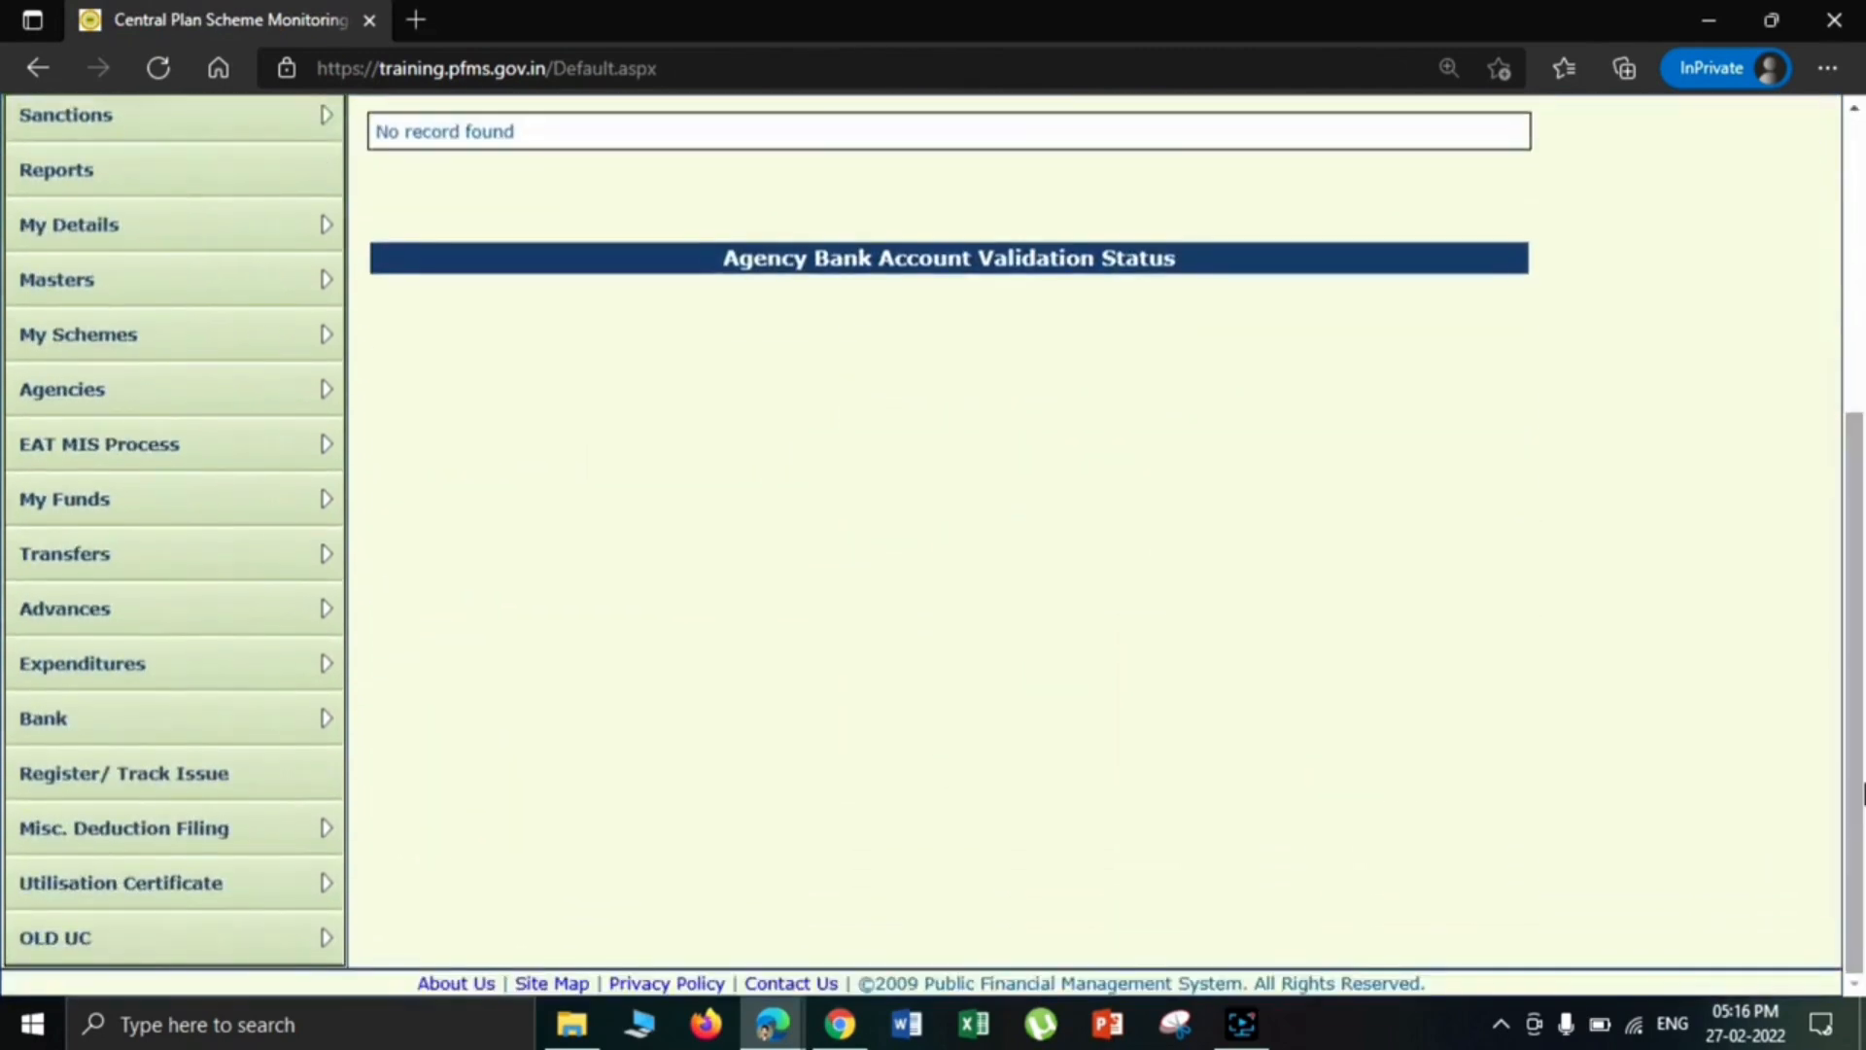
mouse_move(286, 579)
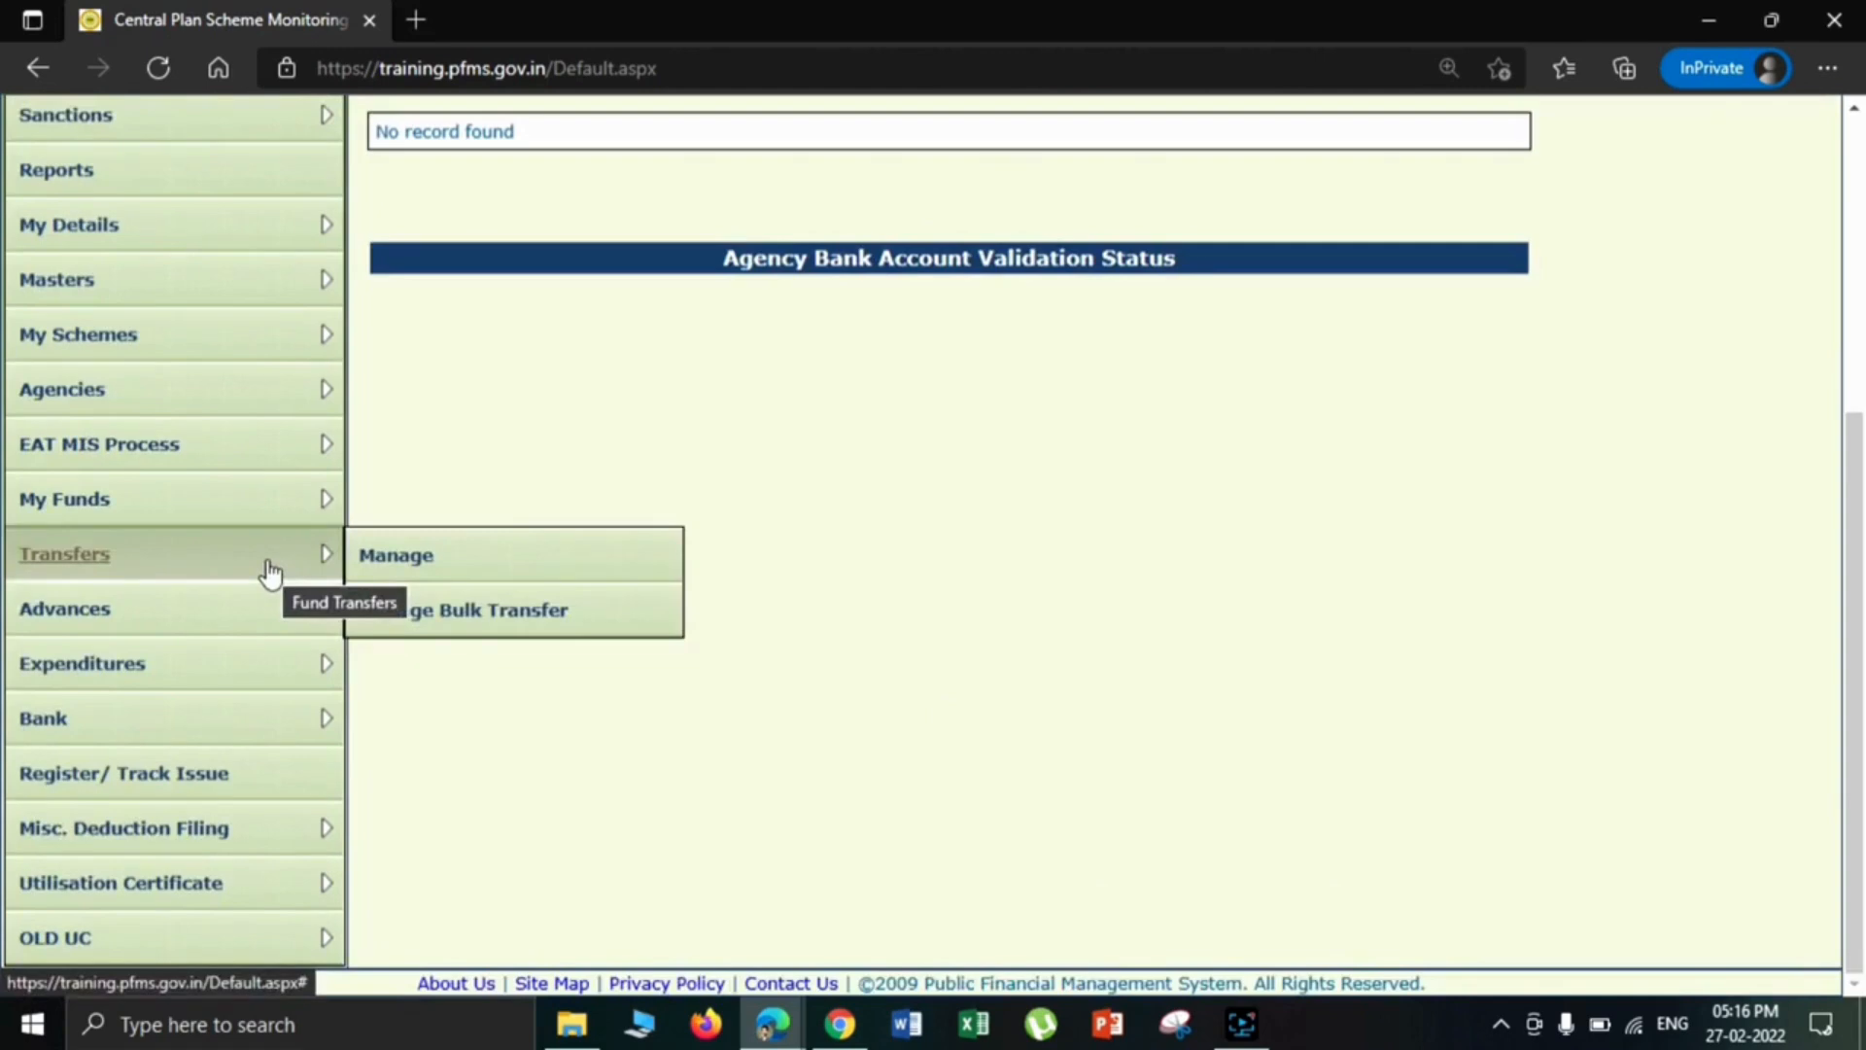
left_click(395, 556)
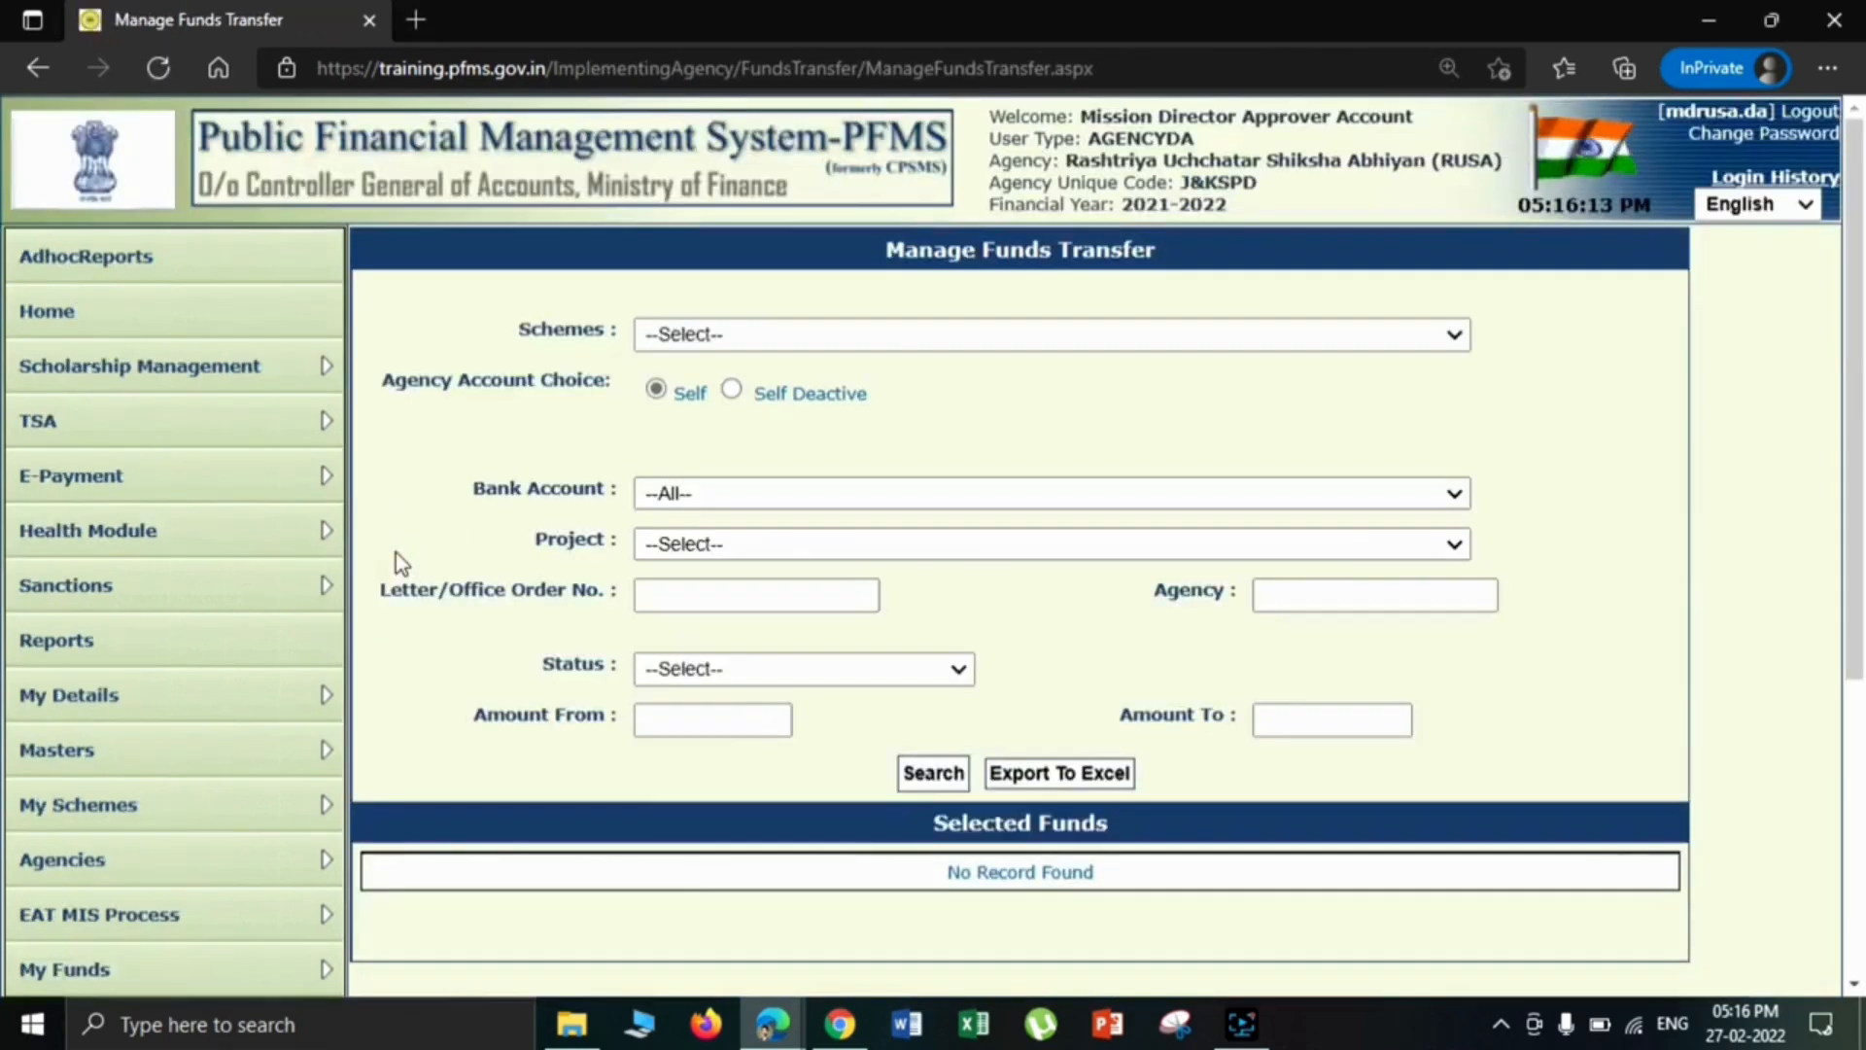
- Search the fund transfers for scheme JK33 - RASHTRIYA UCHCHATAR SHIKSHA ABHIYAN (RUSA) and its Jammu and Kashmir Bank account
left_click(891, 348)
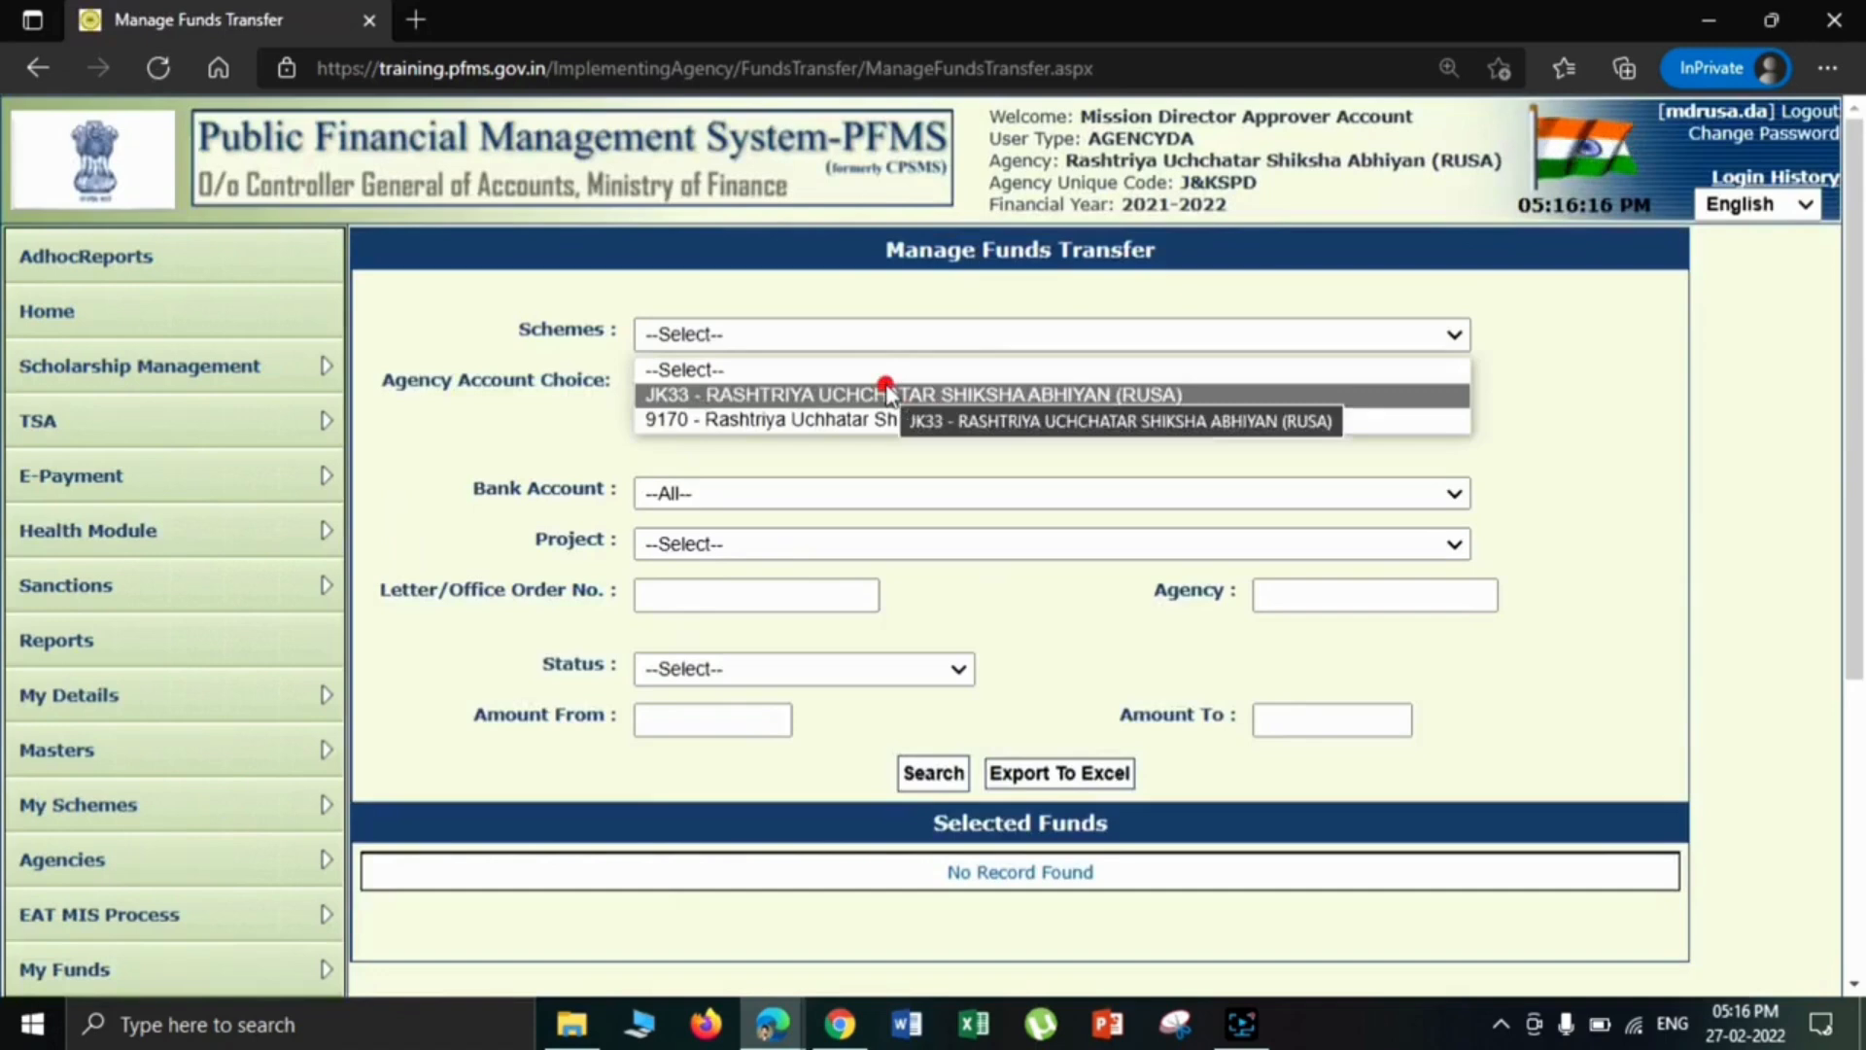
left_click(891, 394)
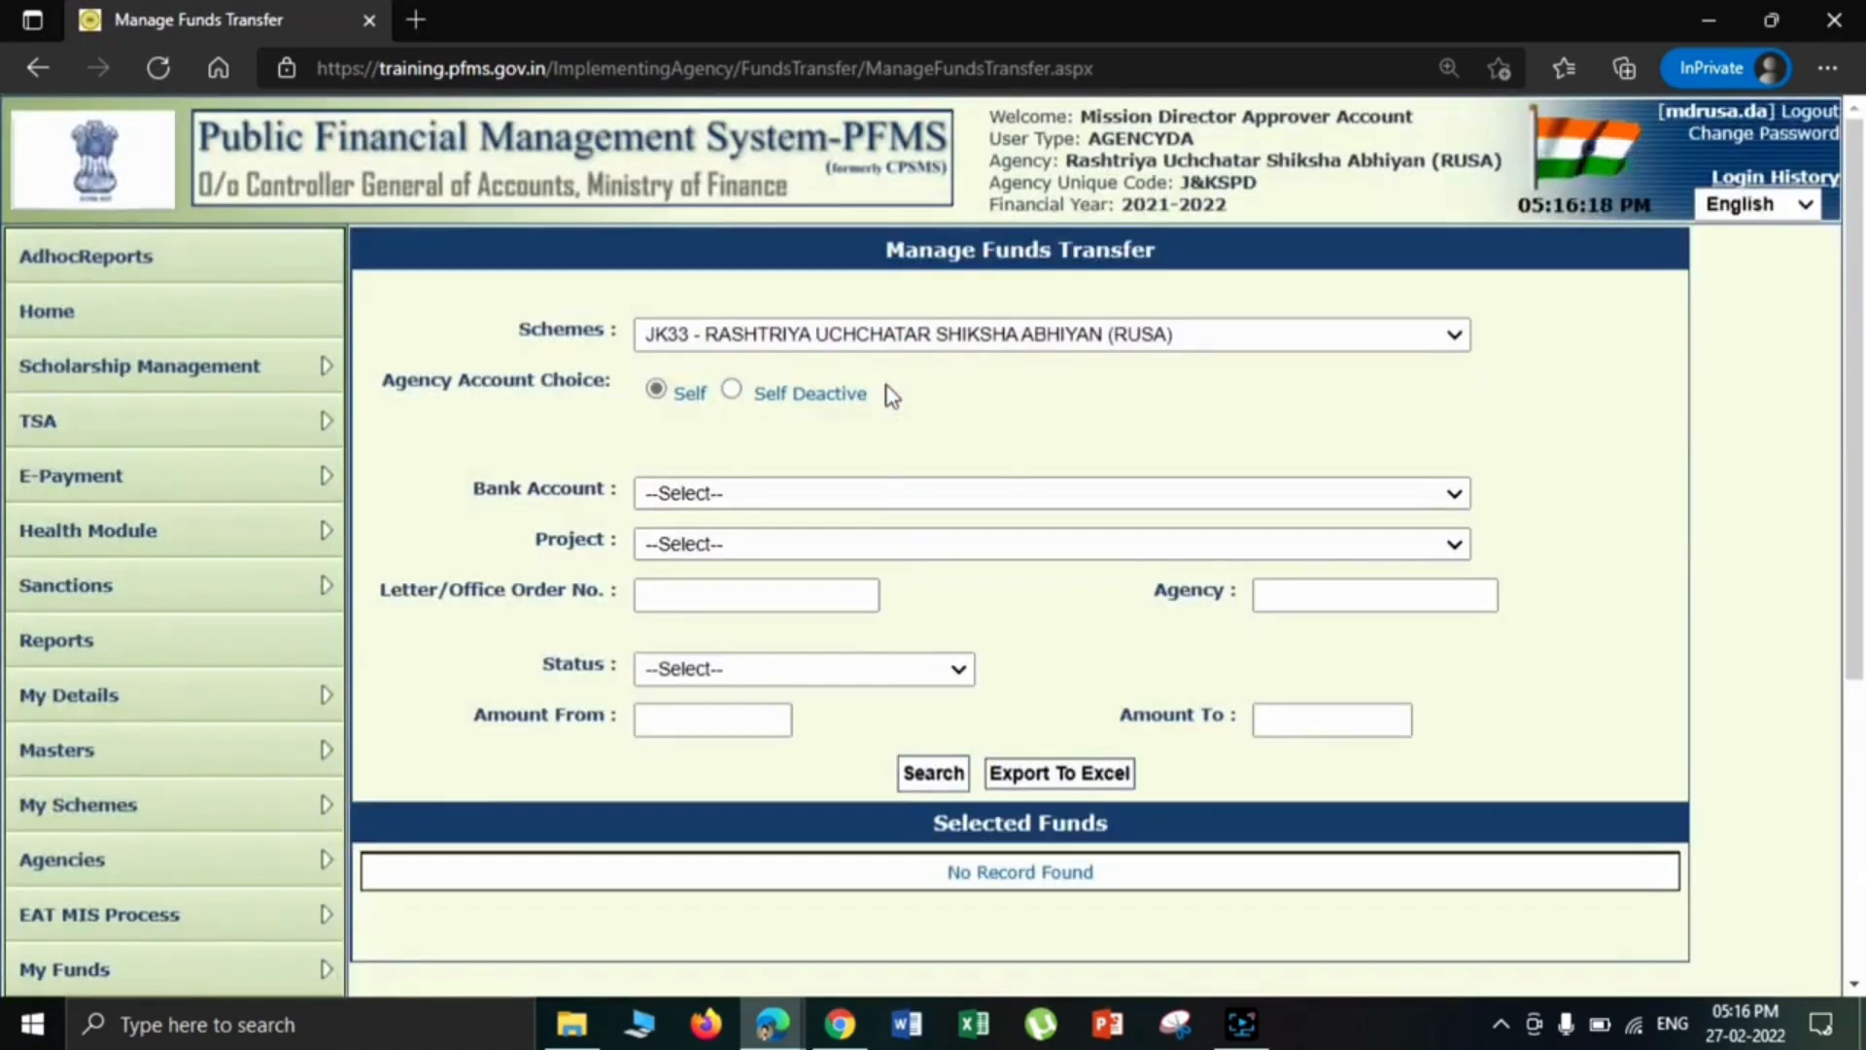
left_click(877, 480)
left_click(936, 547)
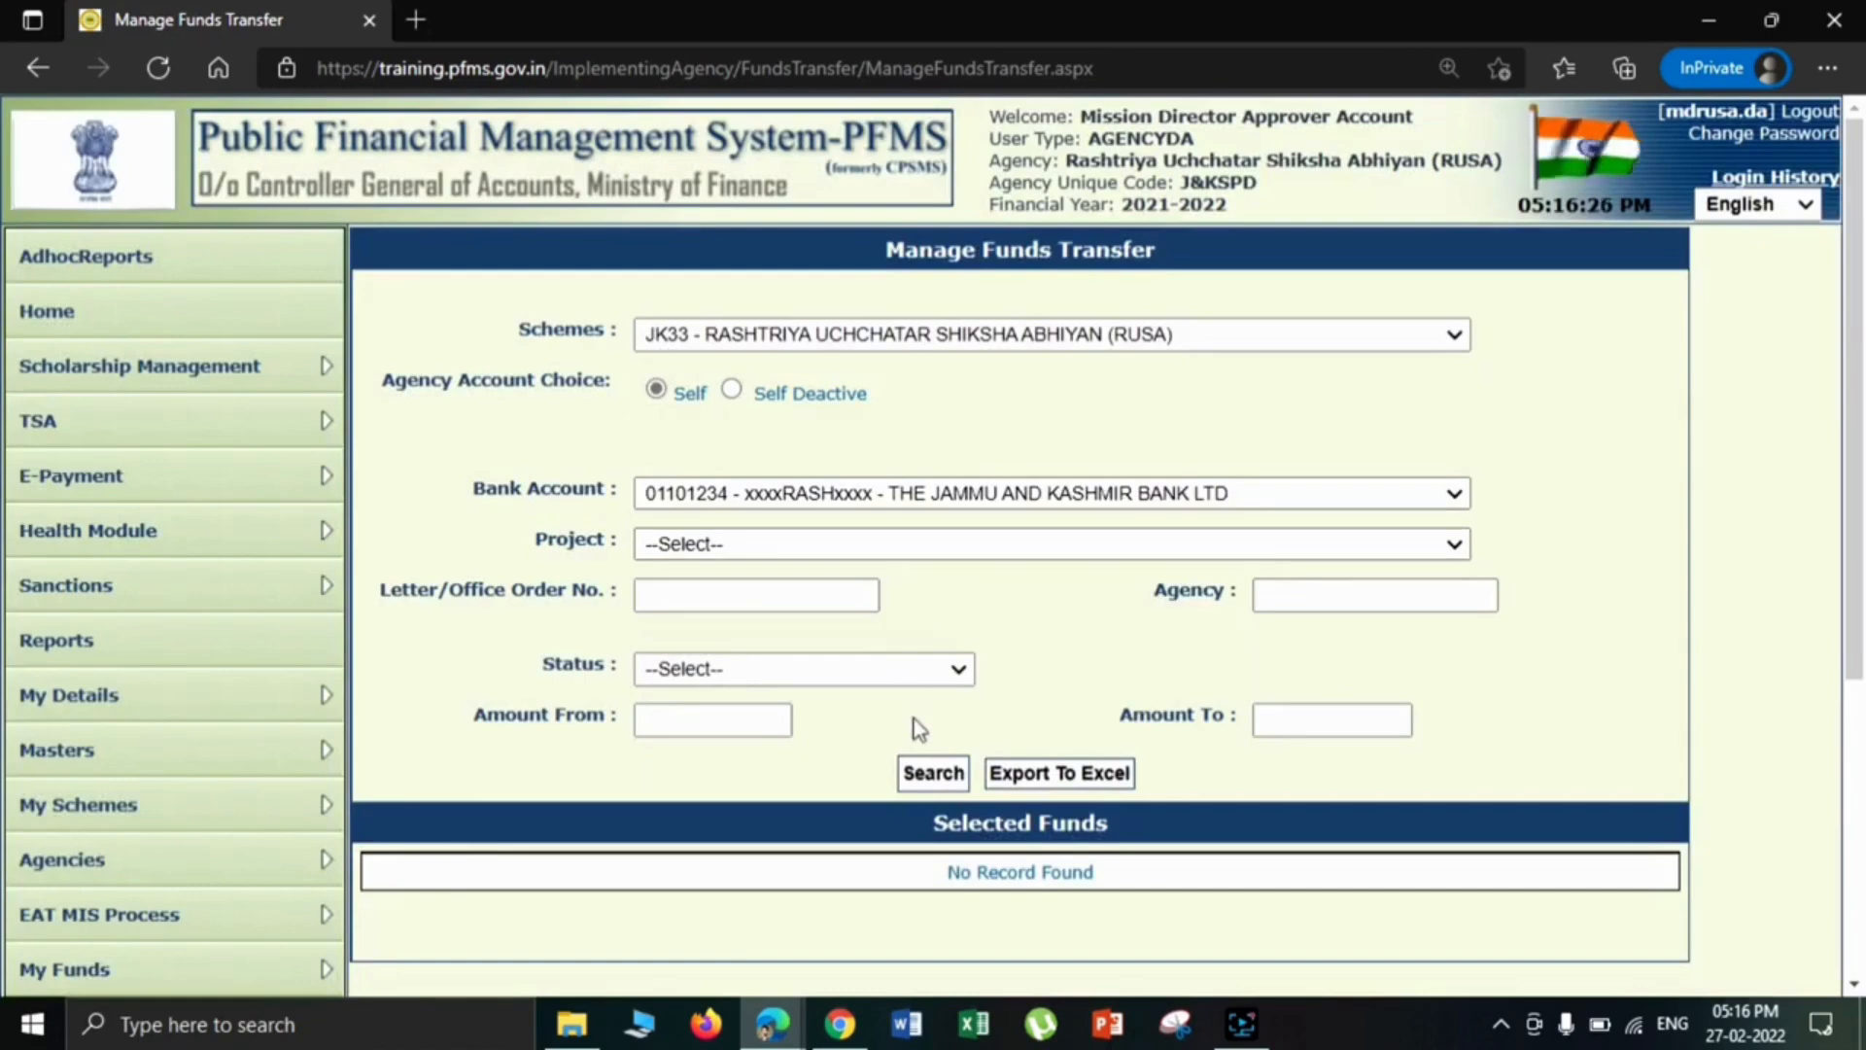
left_click(925, 789)
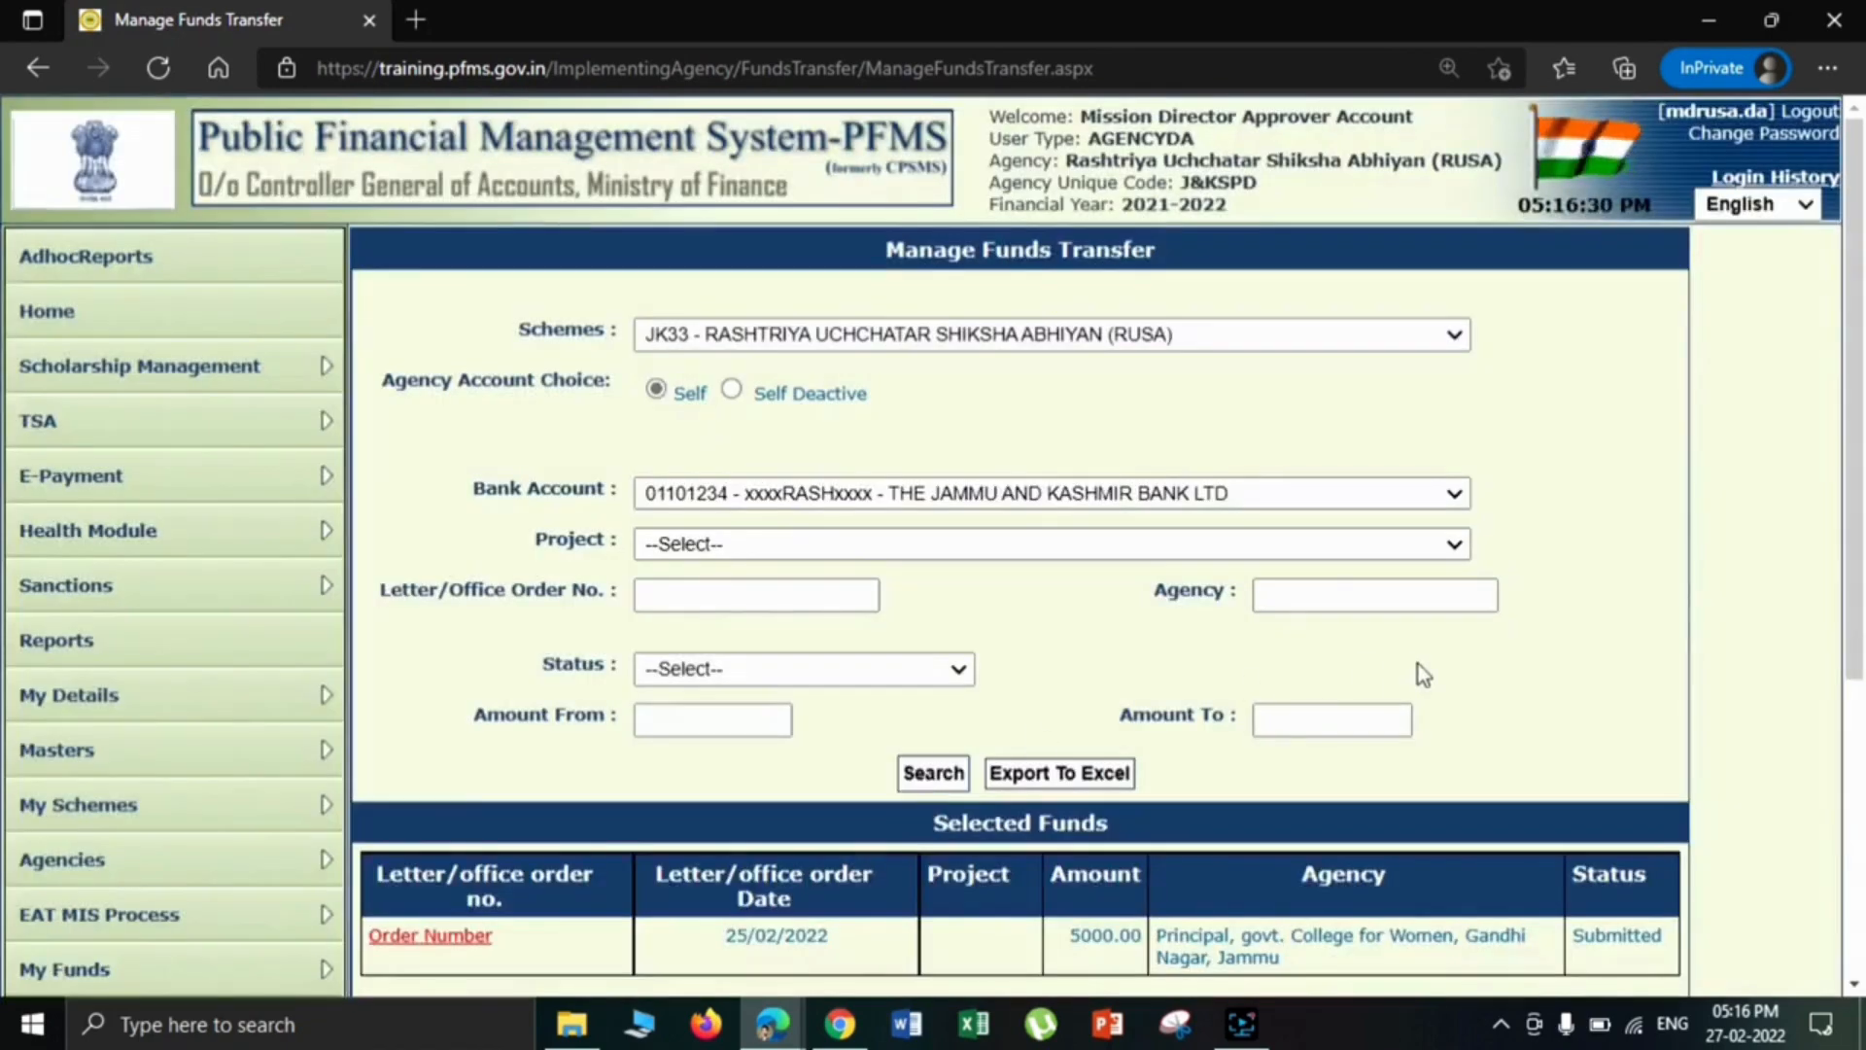
- Check the order date and status of the listed fund transfer
left_click_drag(1861, 481, 1859, 622)
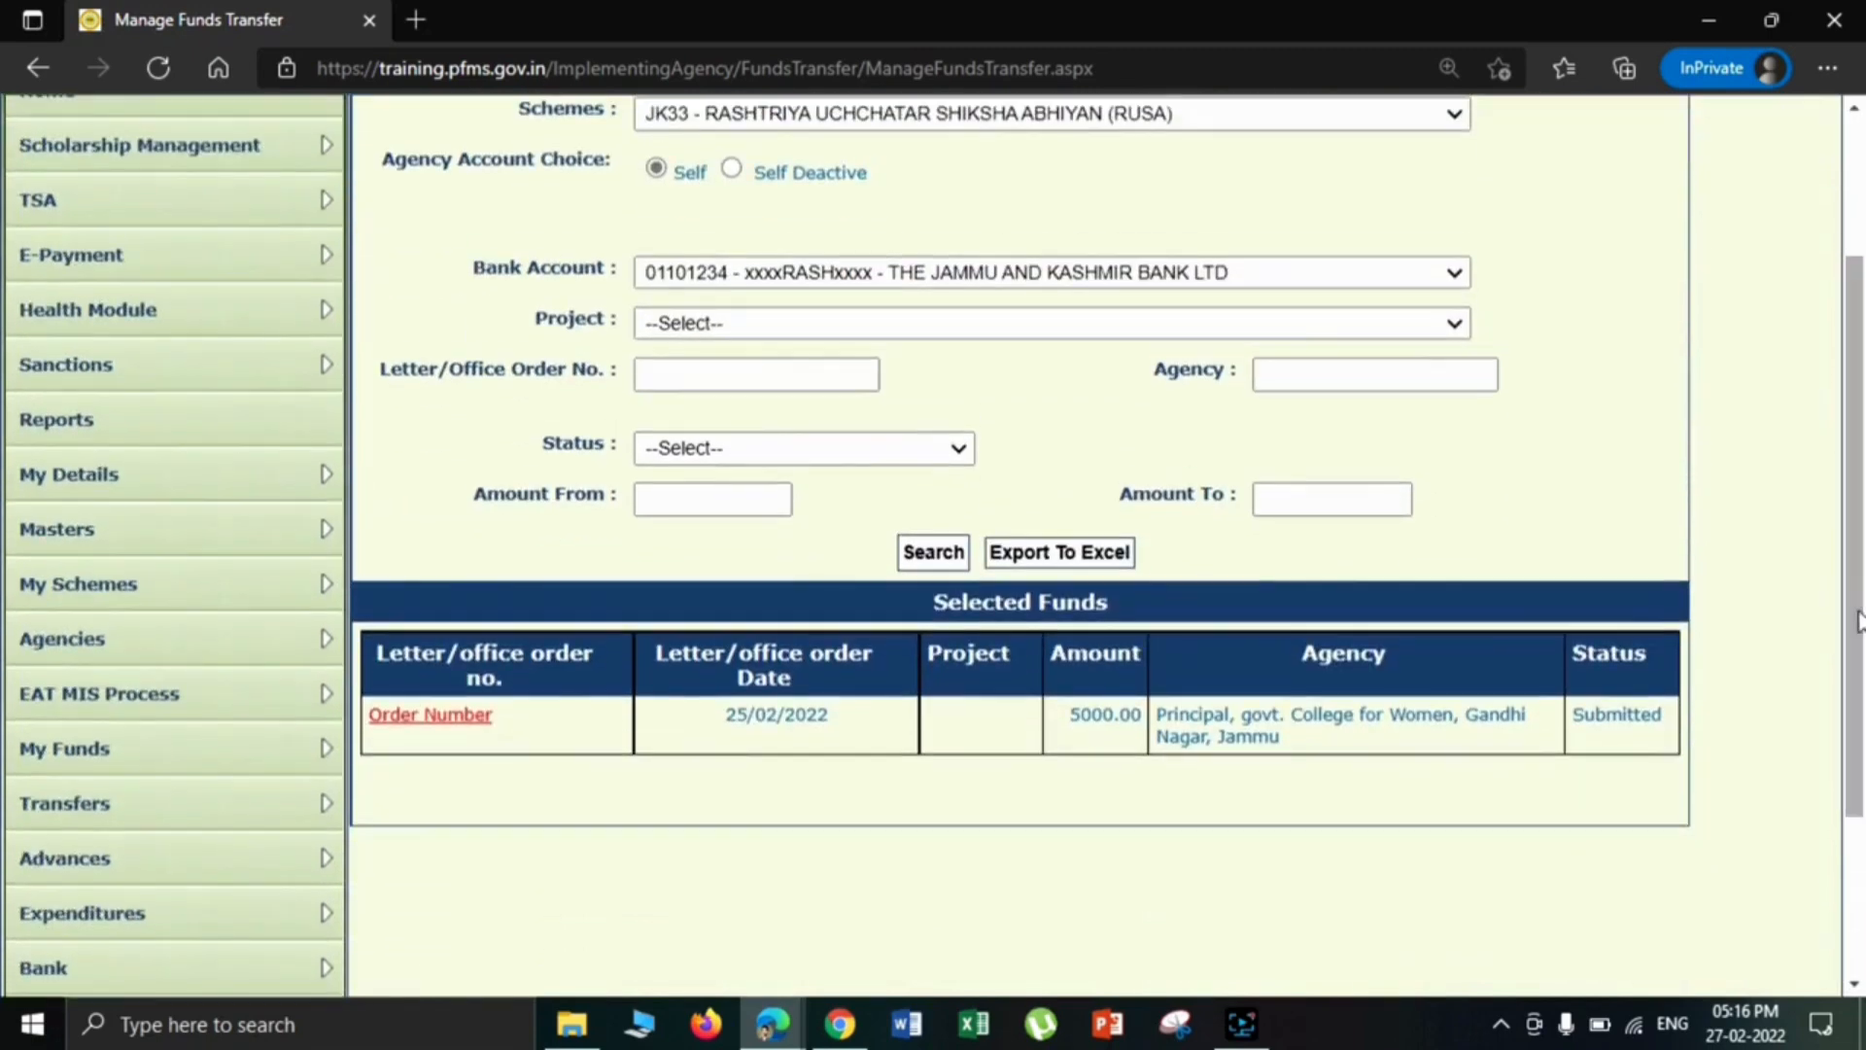
left_click(829, 714)
left_click_drag(830, 714, 732, 727)
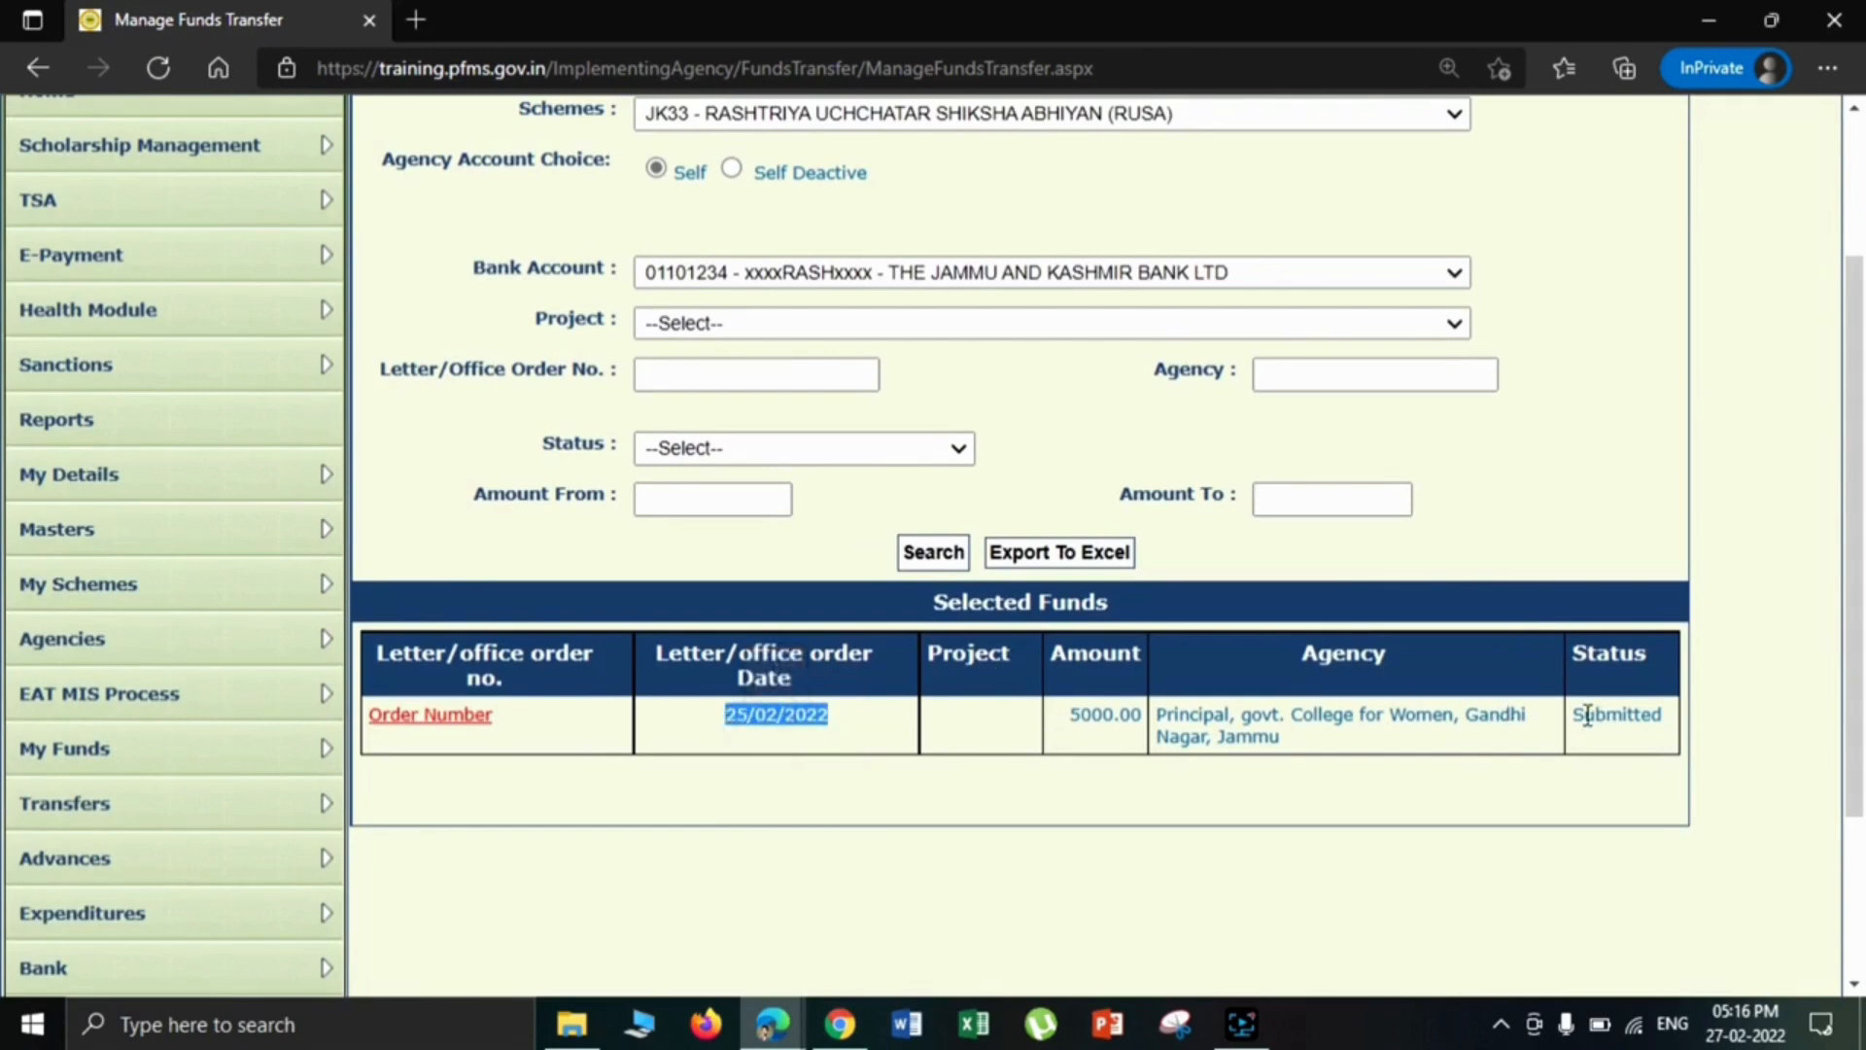
left_click_drag(1569, 714, 1664, 731)
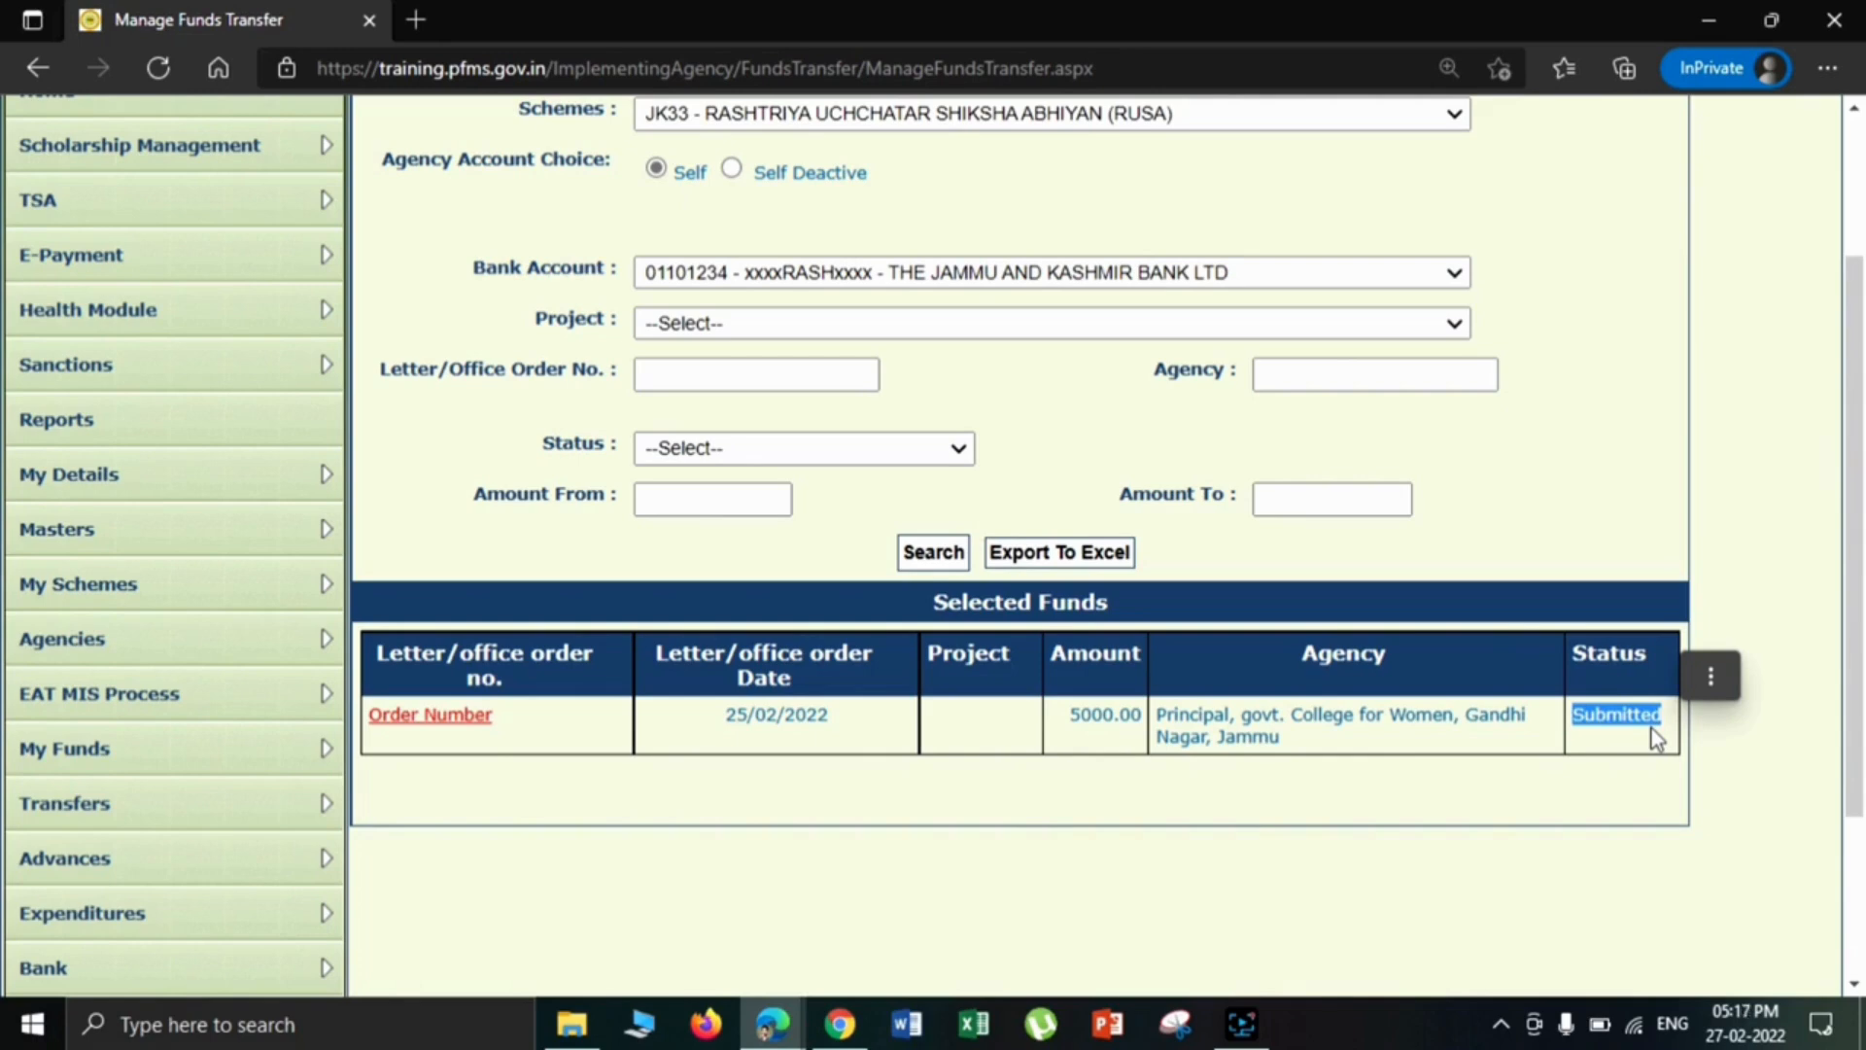
- Open the submitted fund transfer to the Gandhi Nagar women's college and approve it
left_click(429, 717)
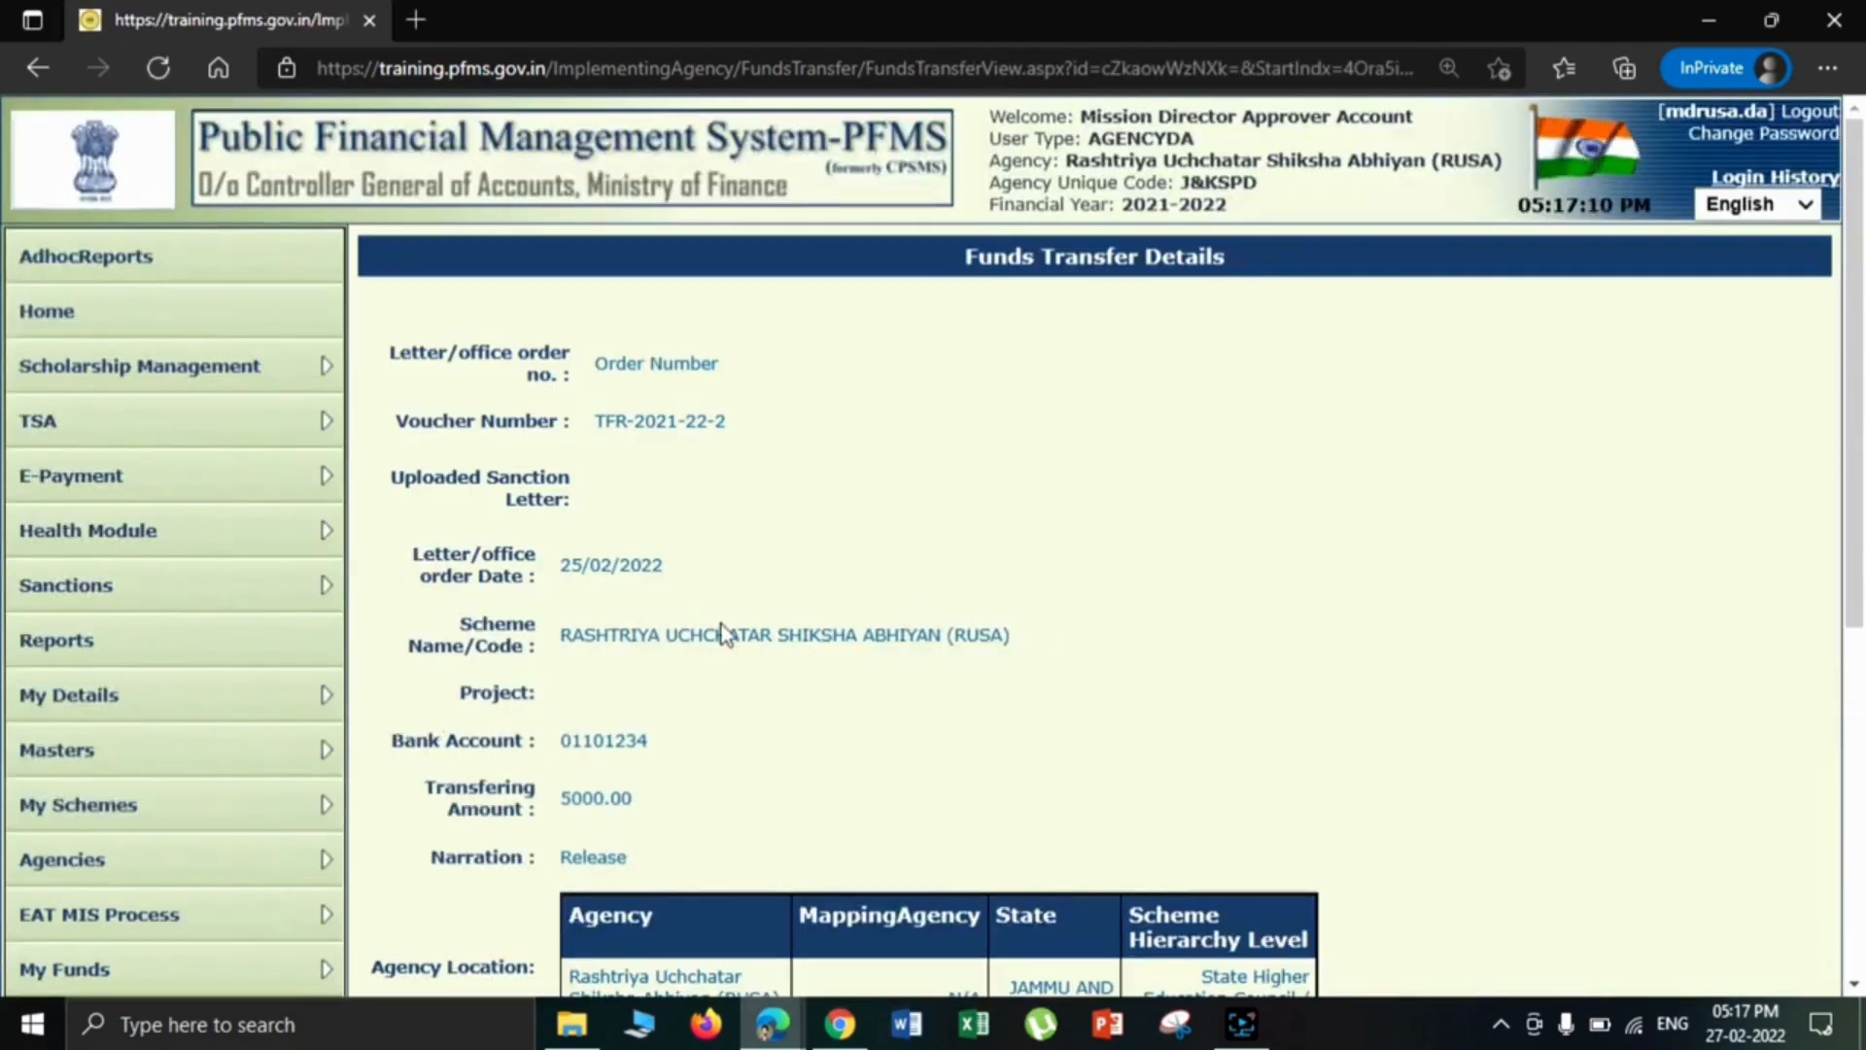
scroll(1267, 503, "down", 5)
left_click(608, 822)
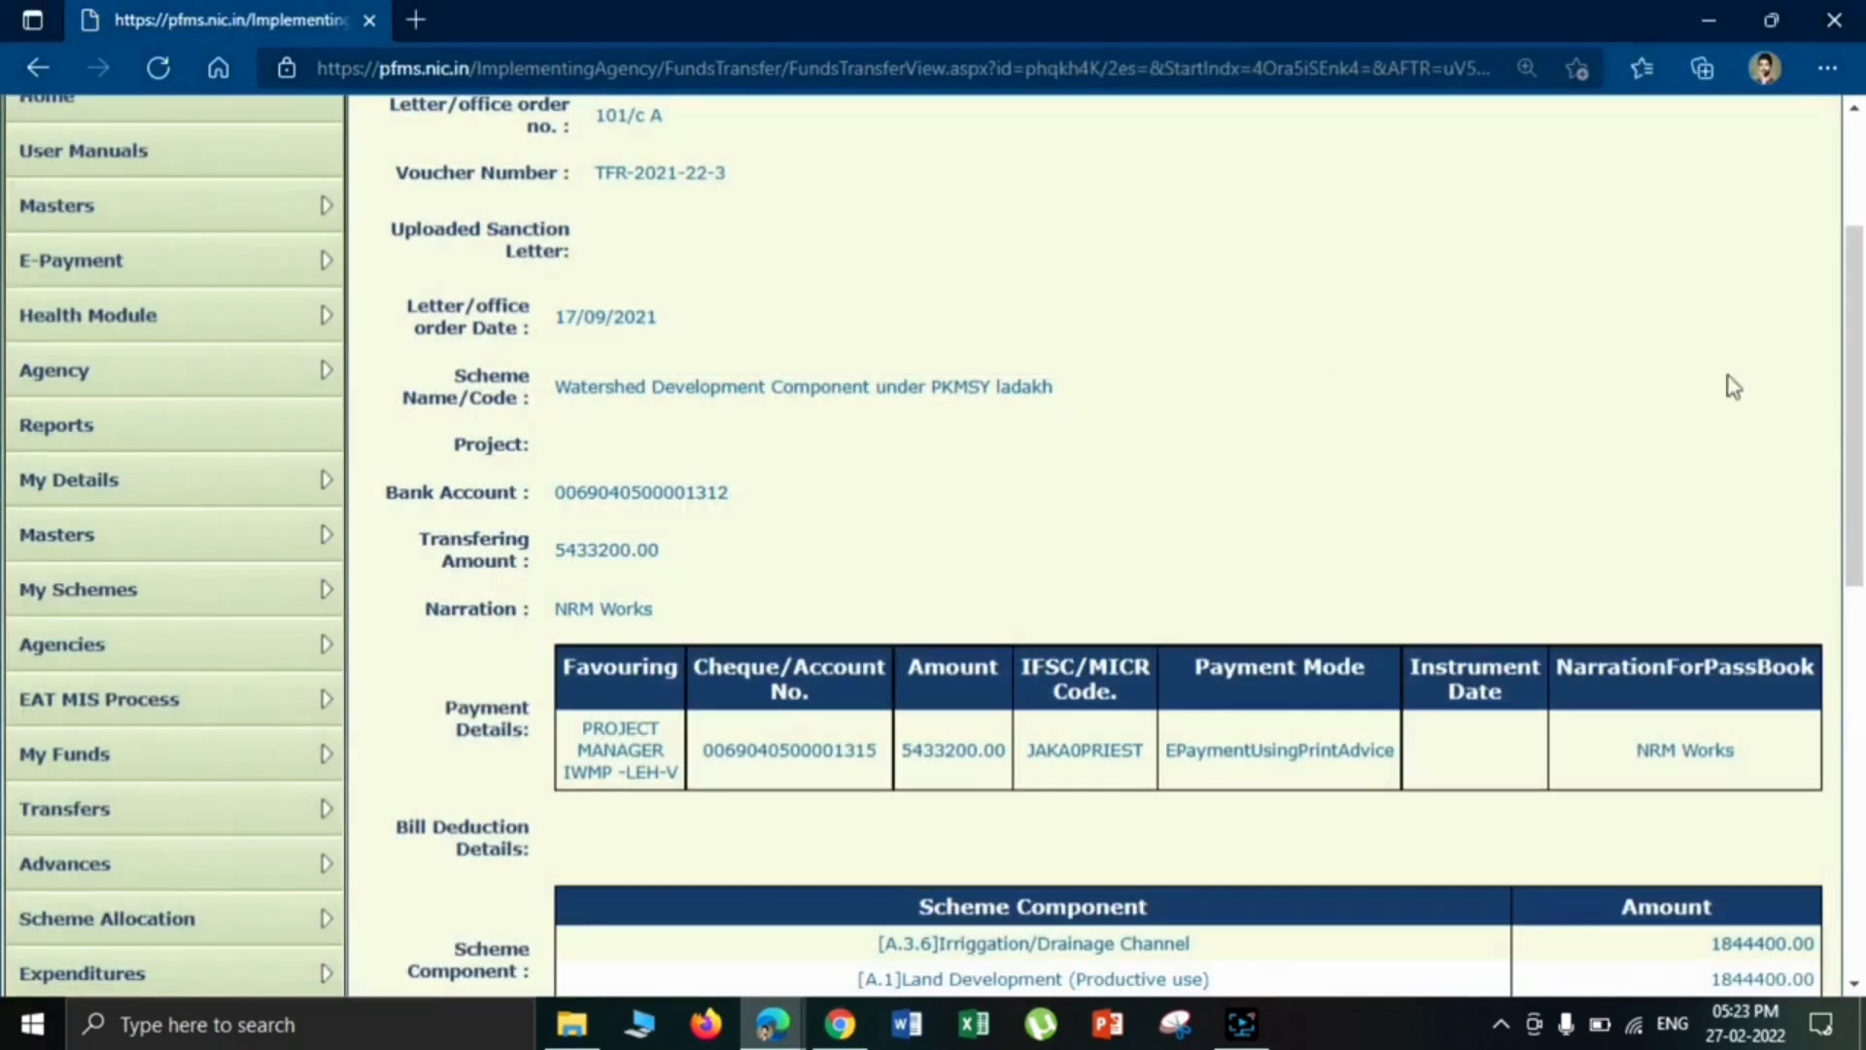
- Print the payment advice for the released NRM Works fund transfer
left_click_drag(1852, 233, 1852, 428)
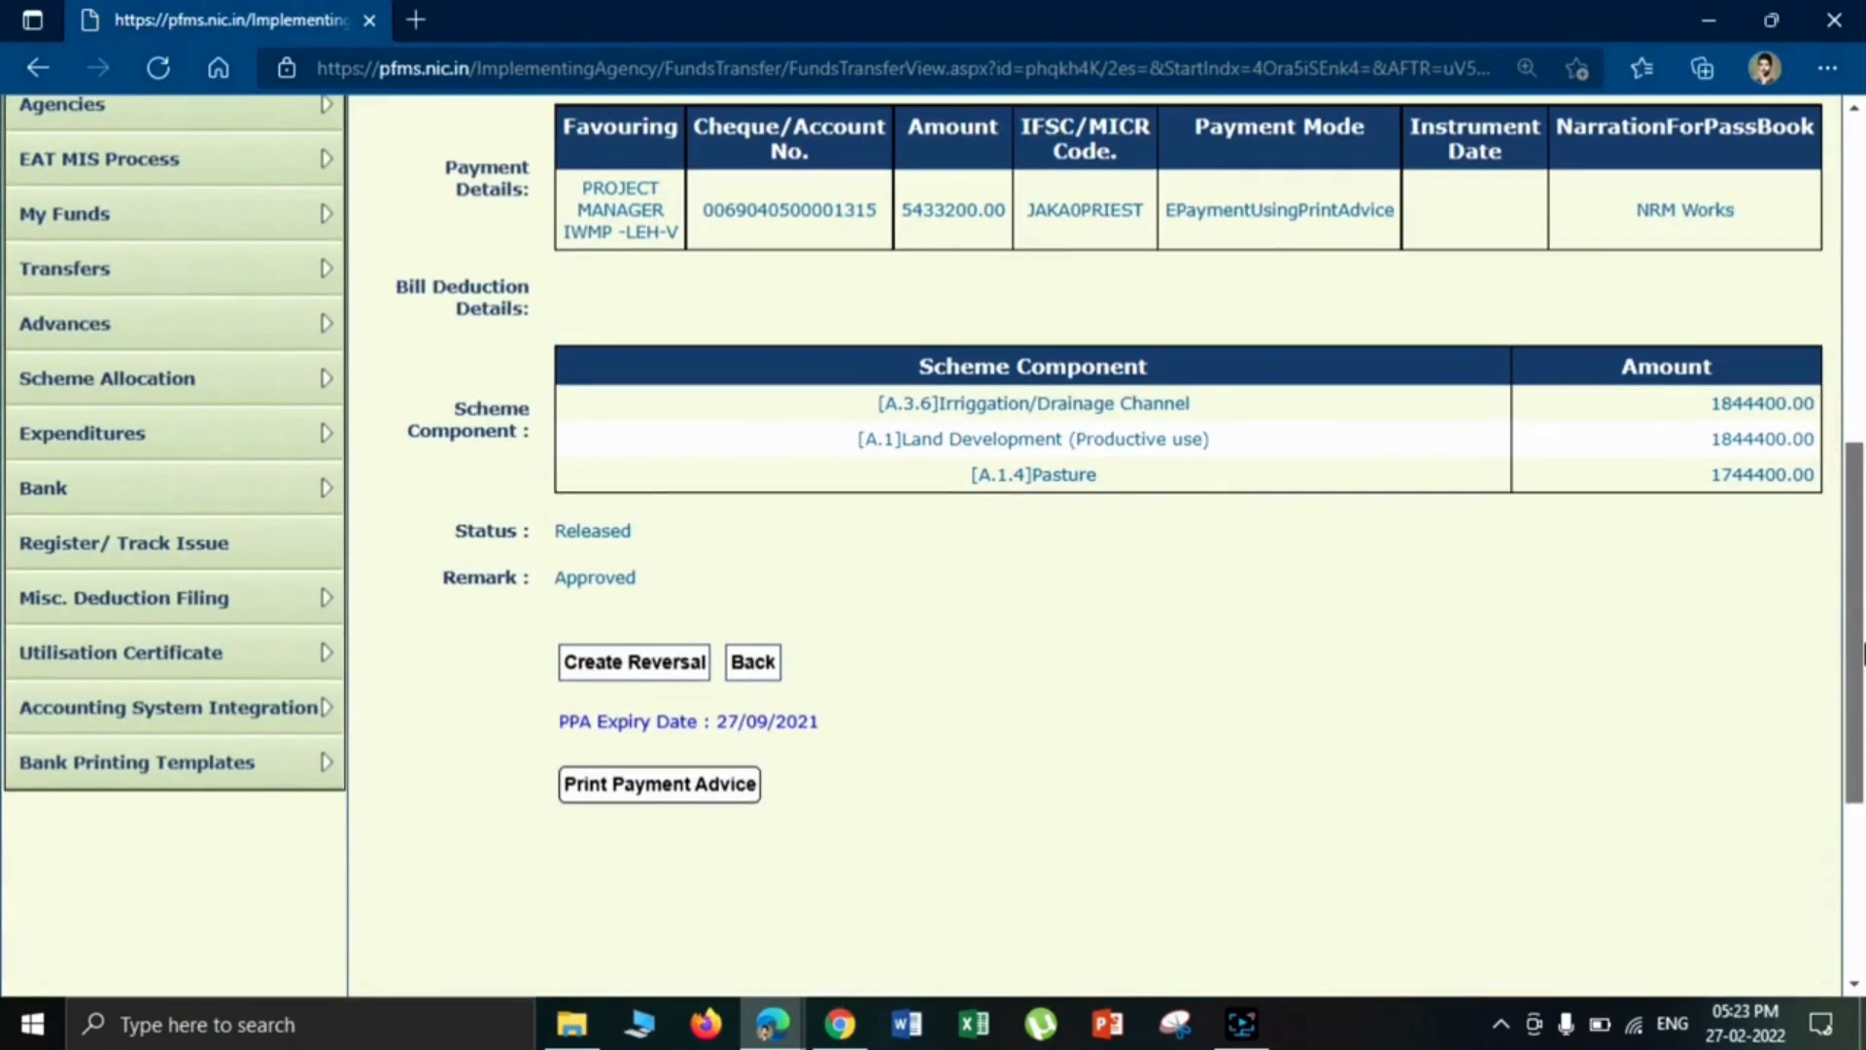
left_click_drag(1863, 653, 1862, 696)
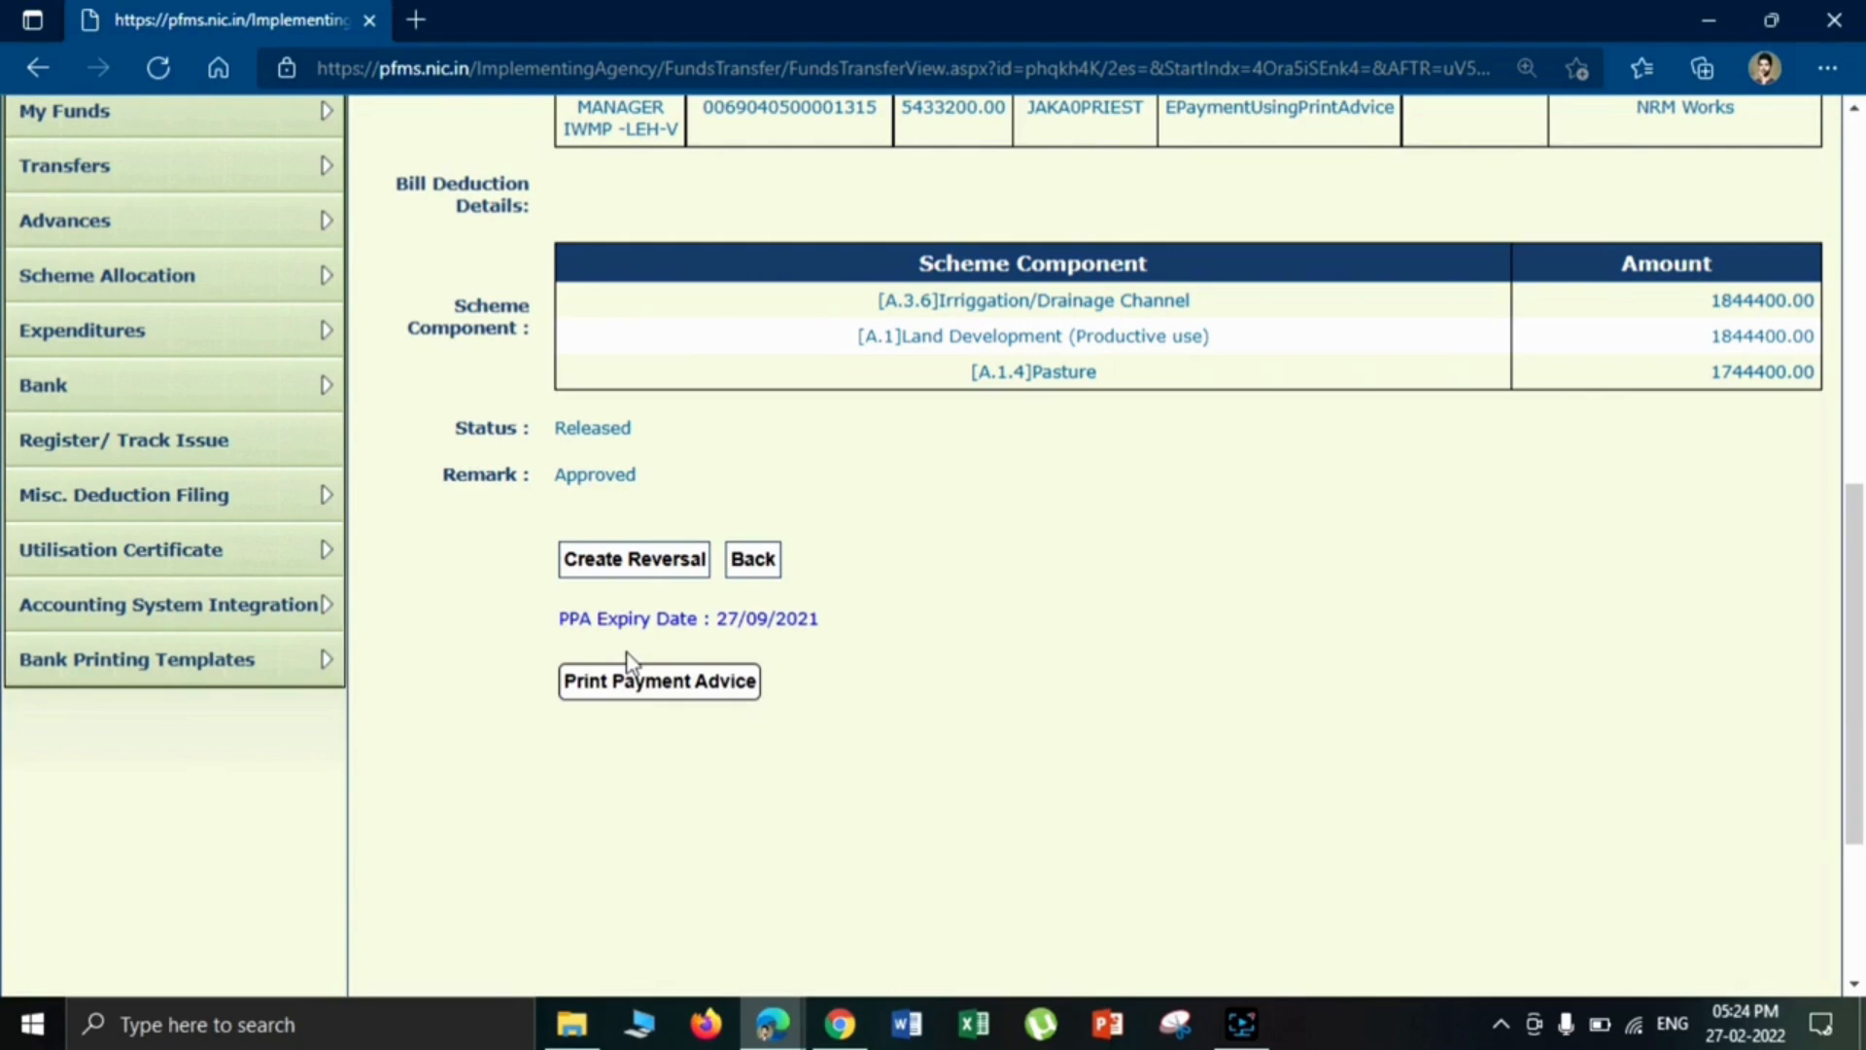
left_click(646, 696)
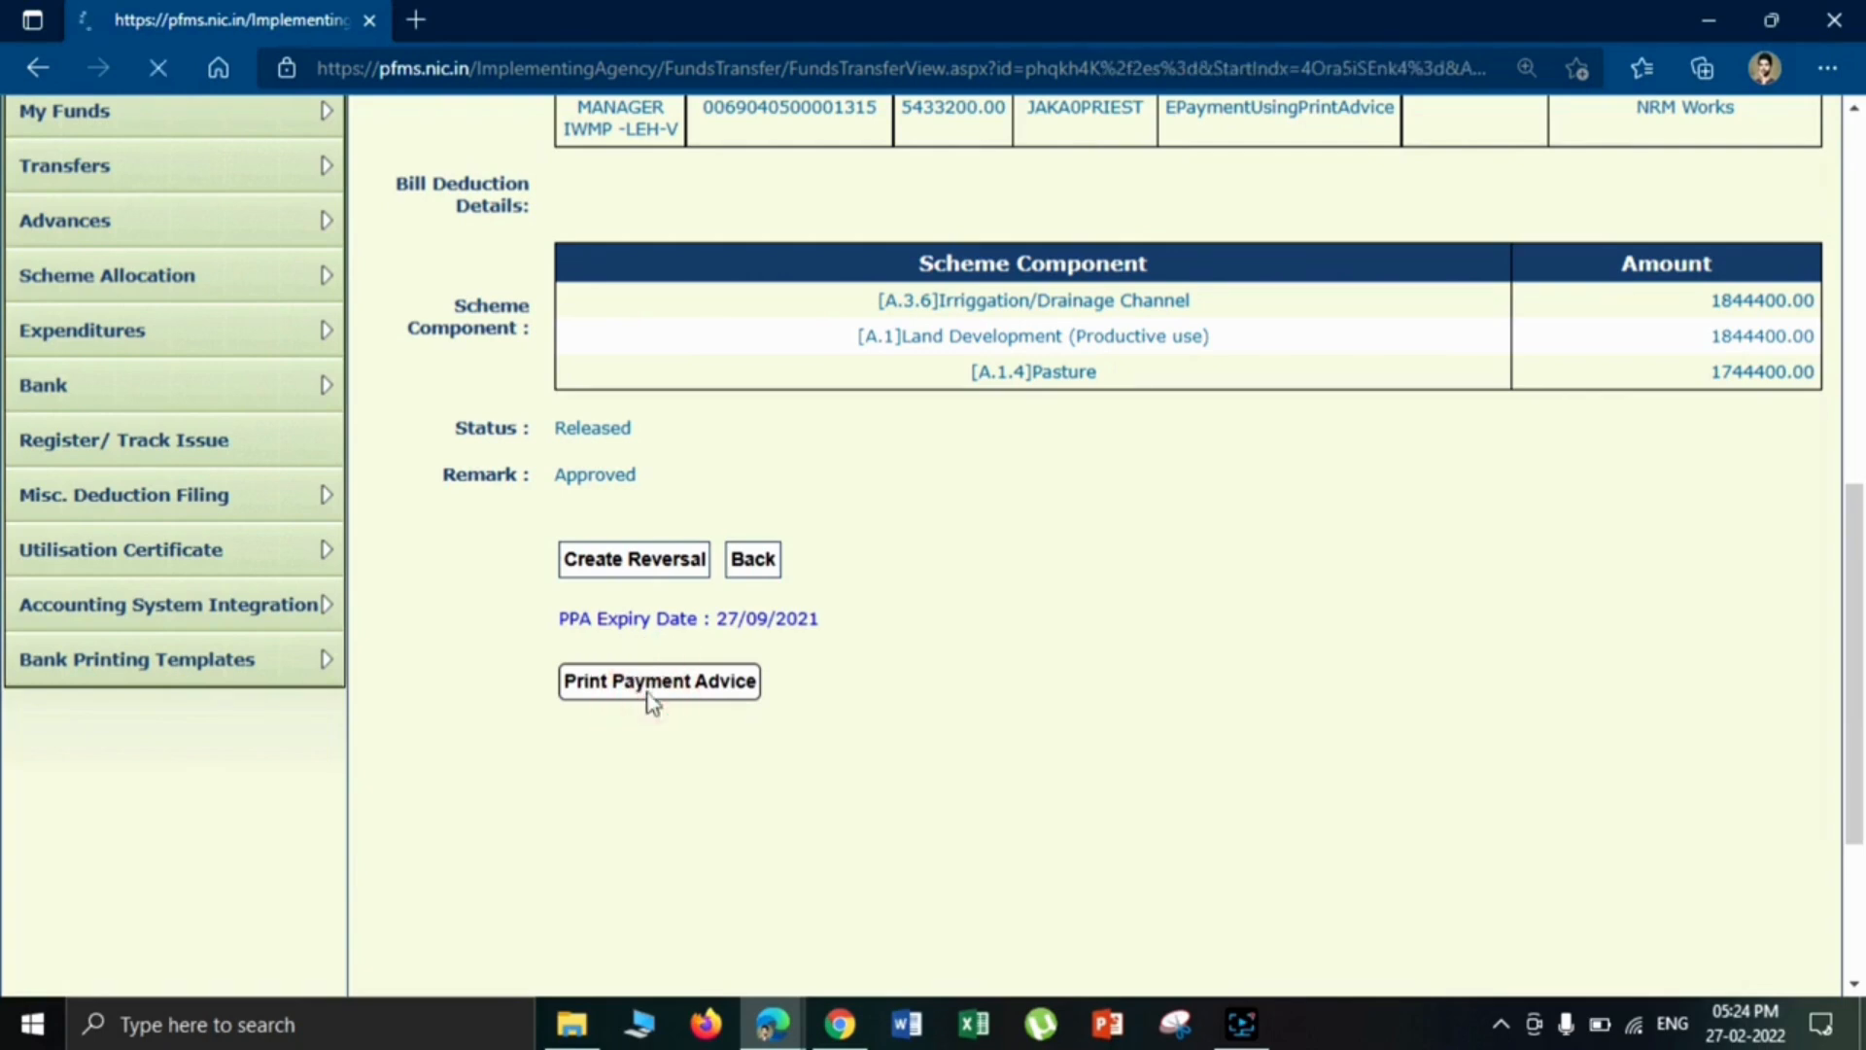
left_click(1180, 220)
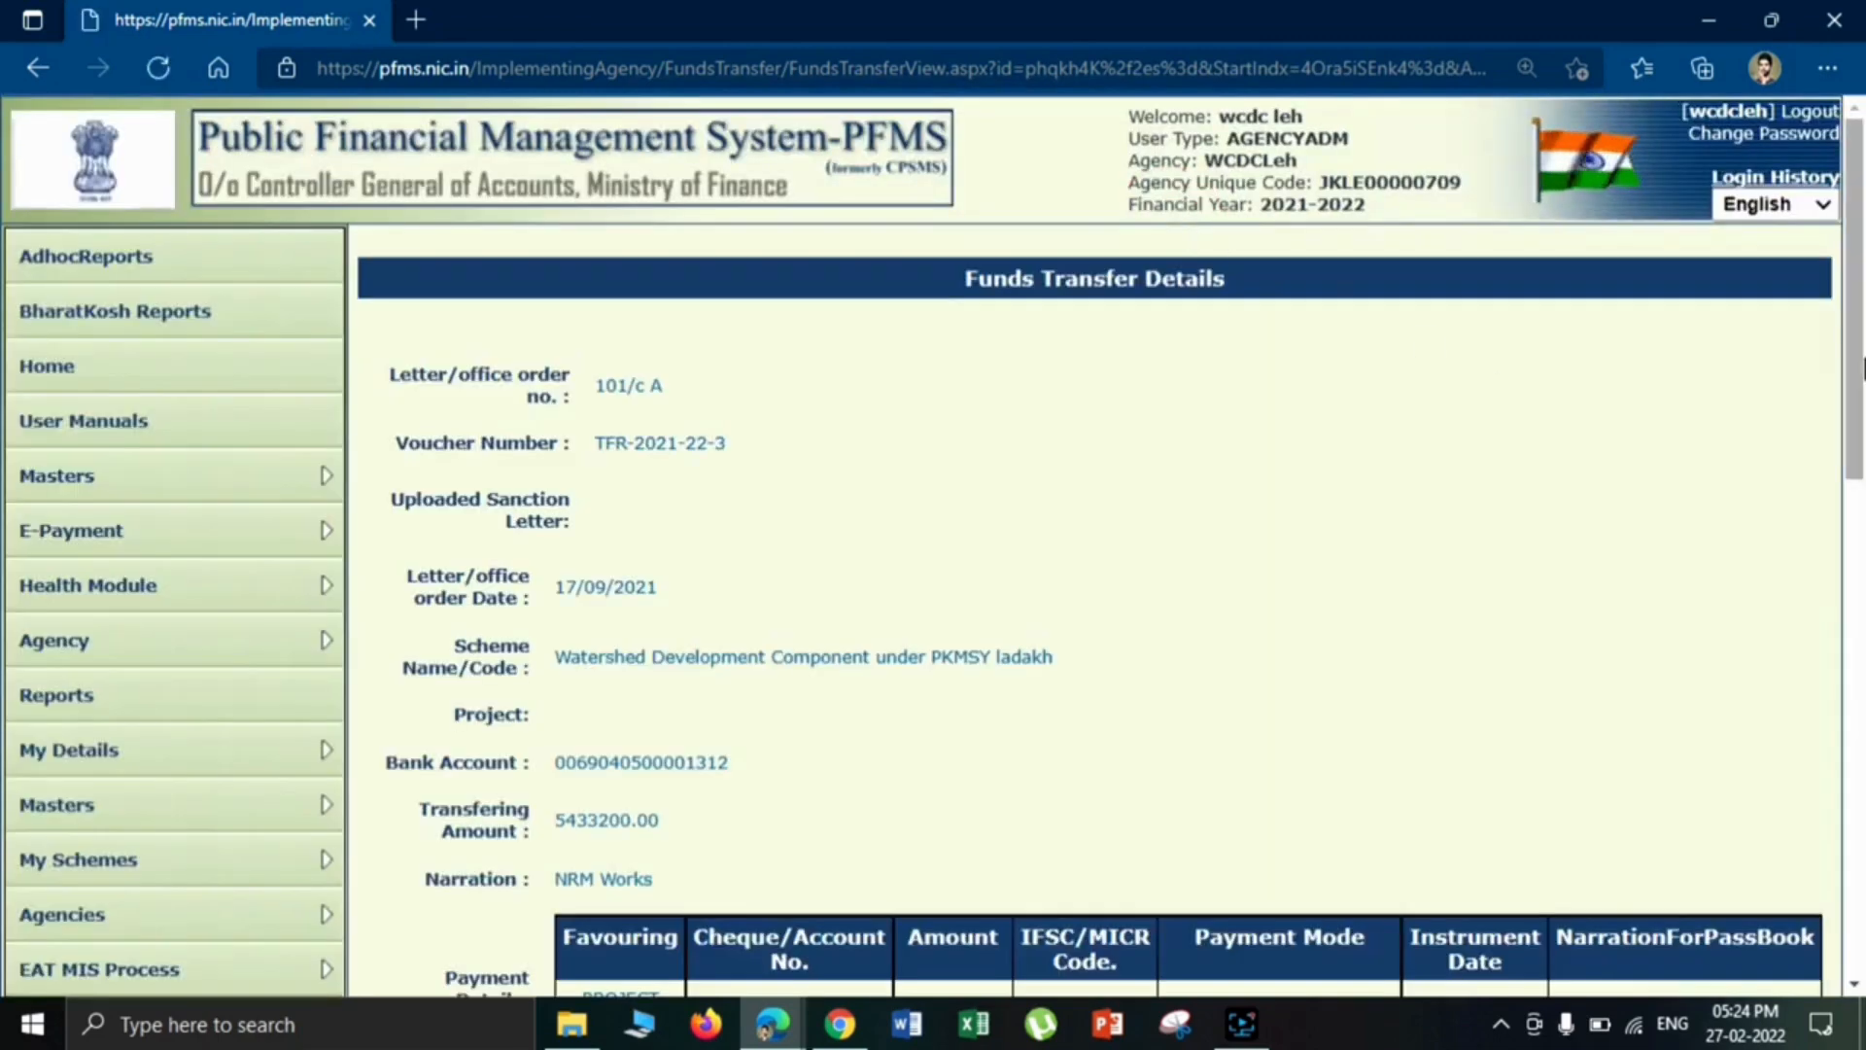
- Review the payment amount and scheme components in the released transfer's details
left_click_drag(1859, 359, 1861, 739)
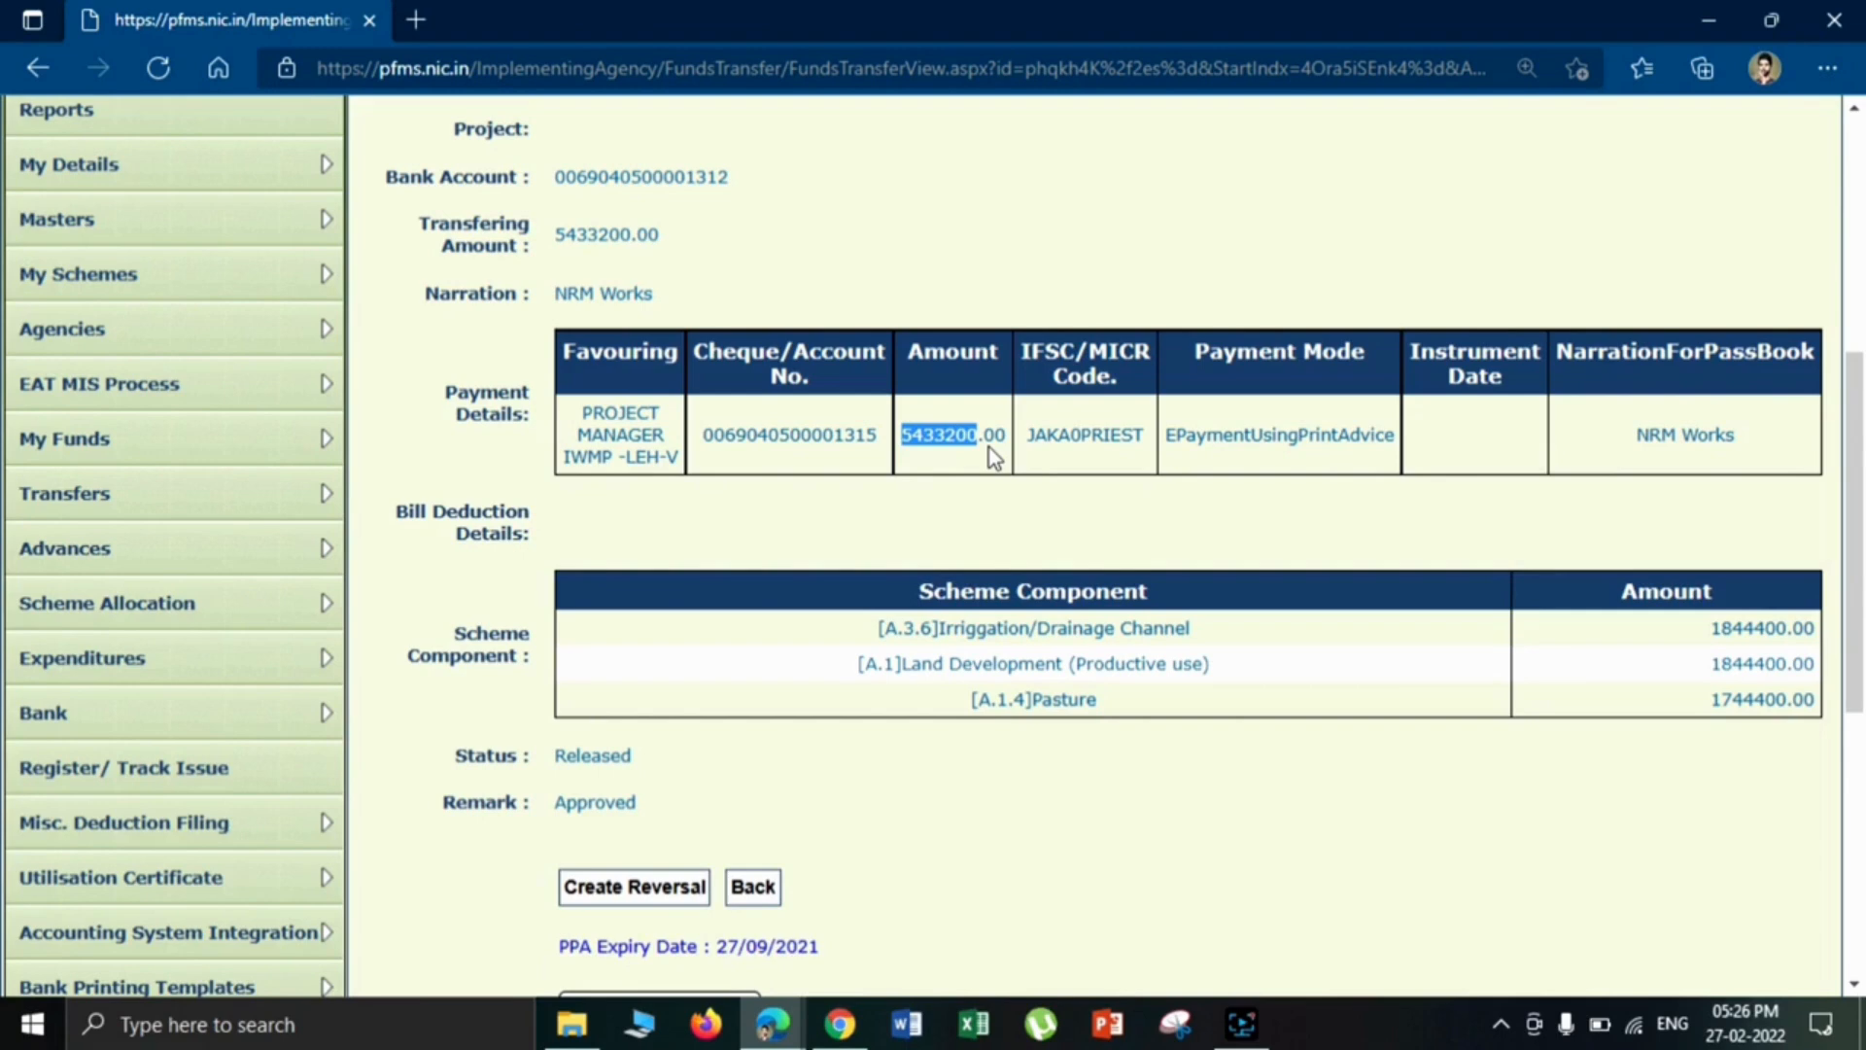
left_click(851, 518)
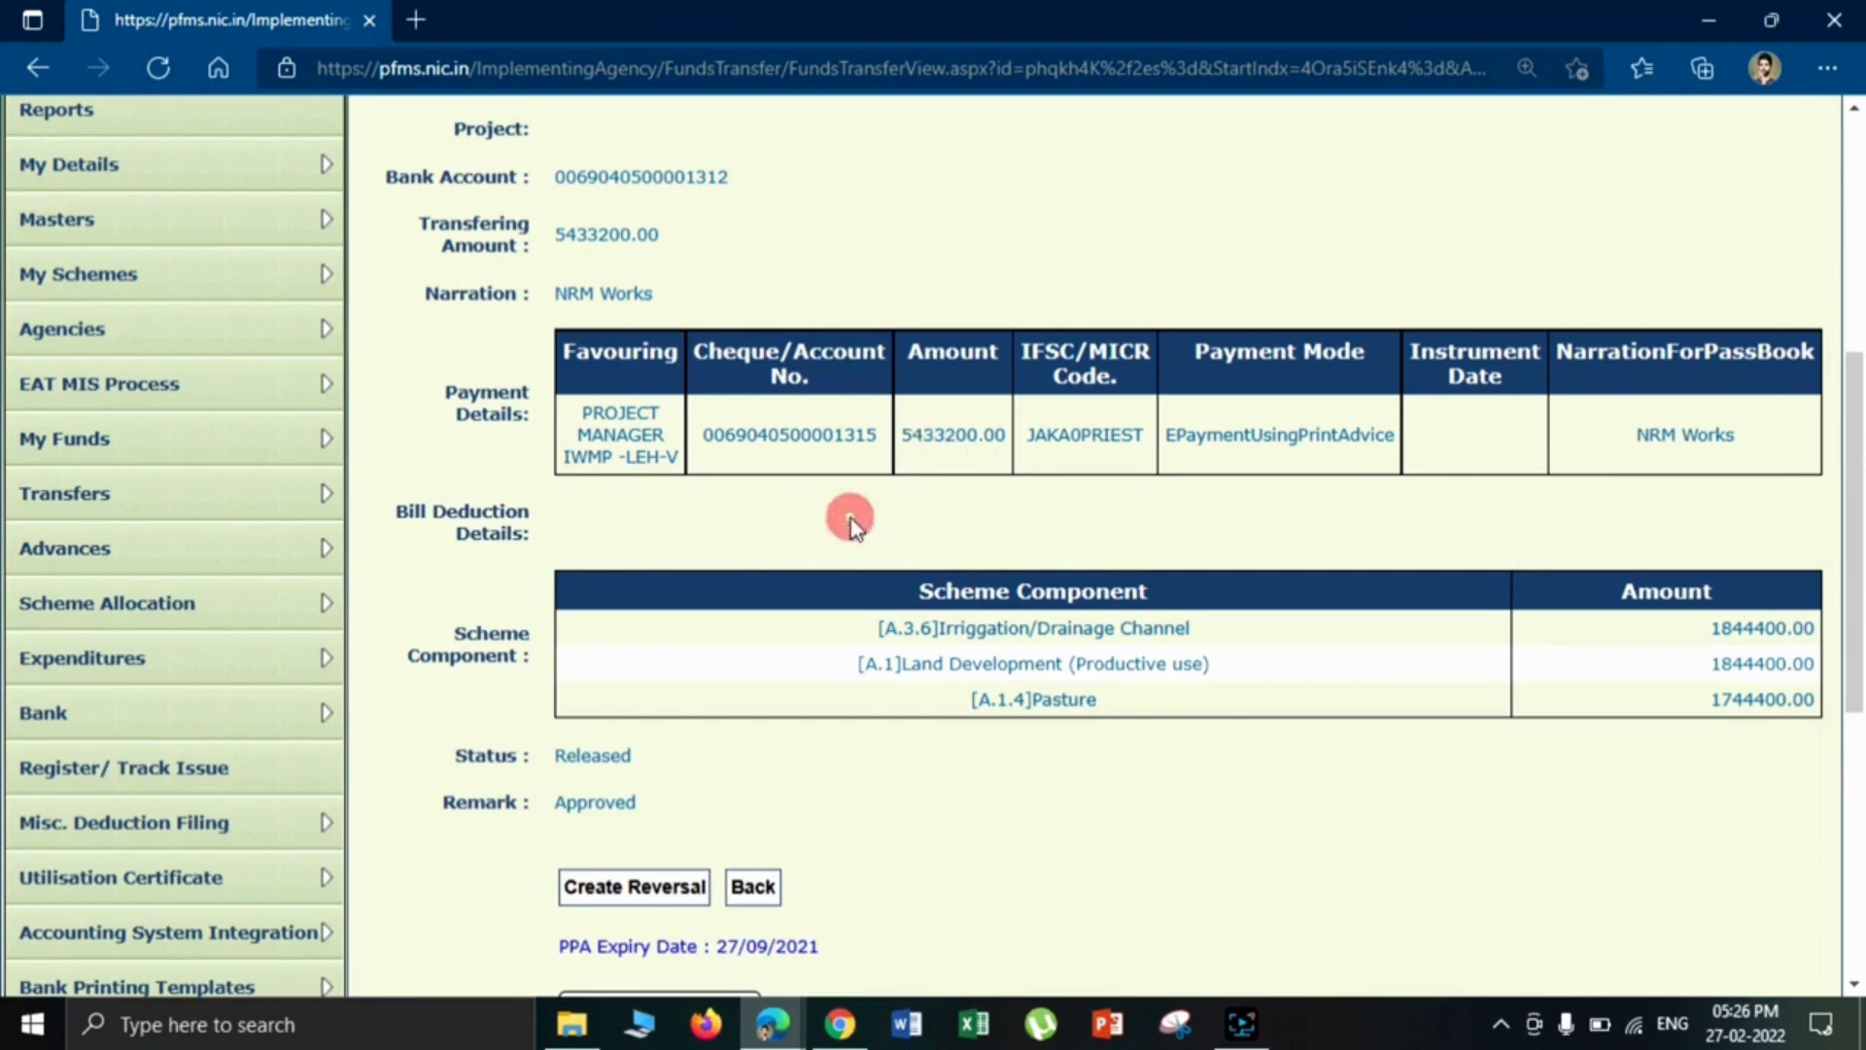
- Search the funds received from other agencies for scheme LA29 - Watershed Development Component under PKMSY ladakh and the project manager's master bank account
mouse_move(233, 434)
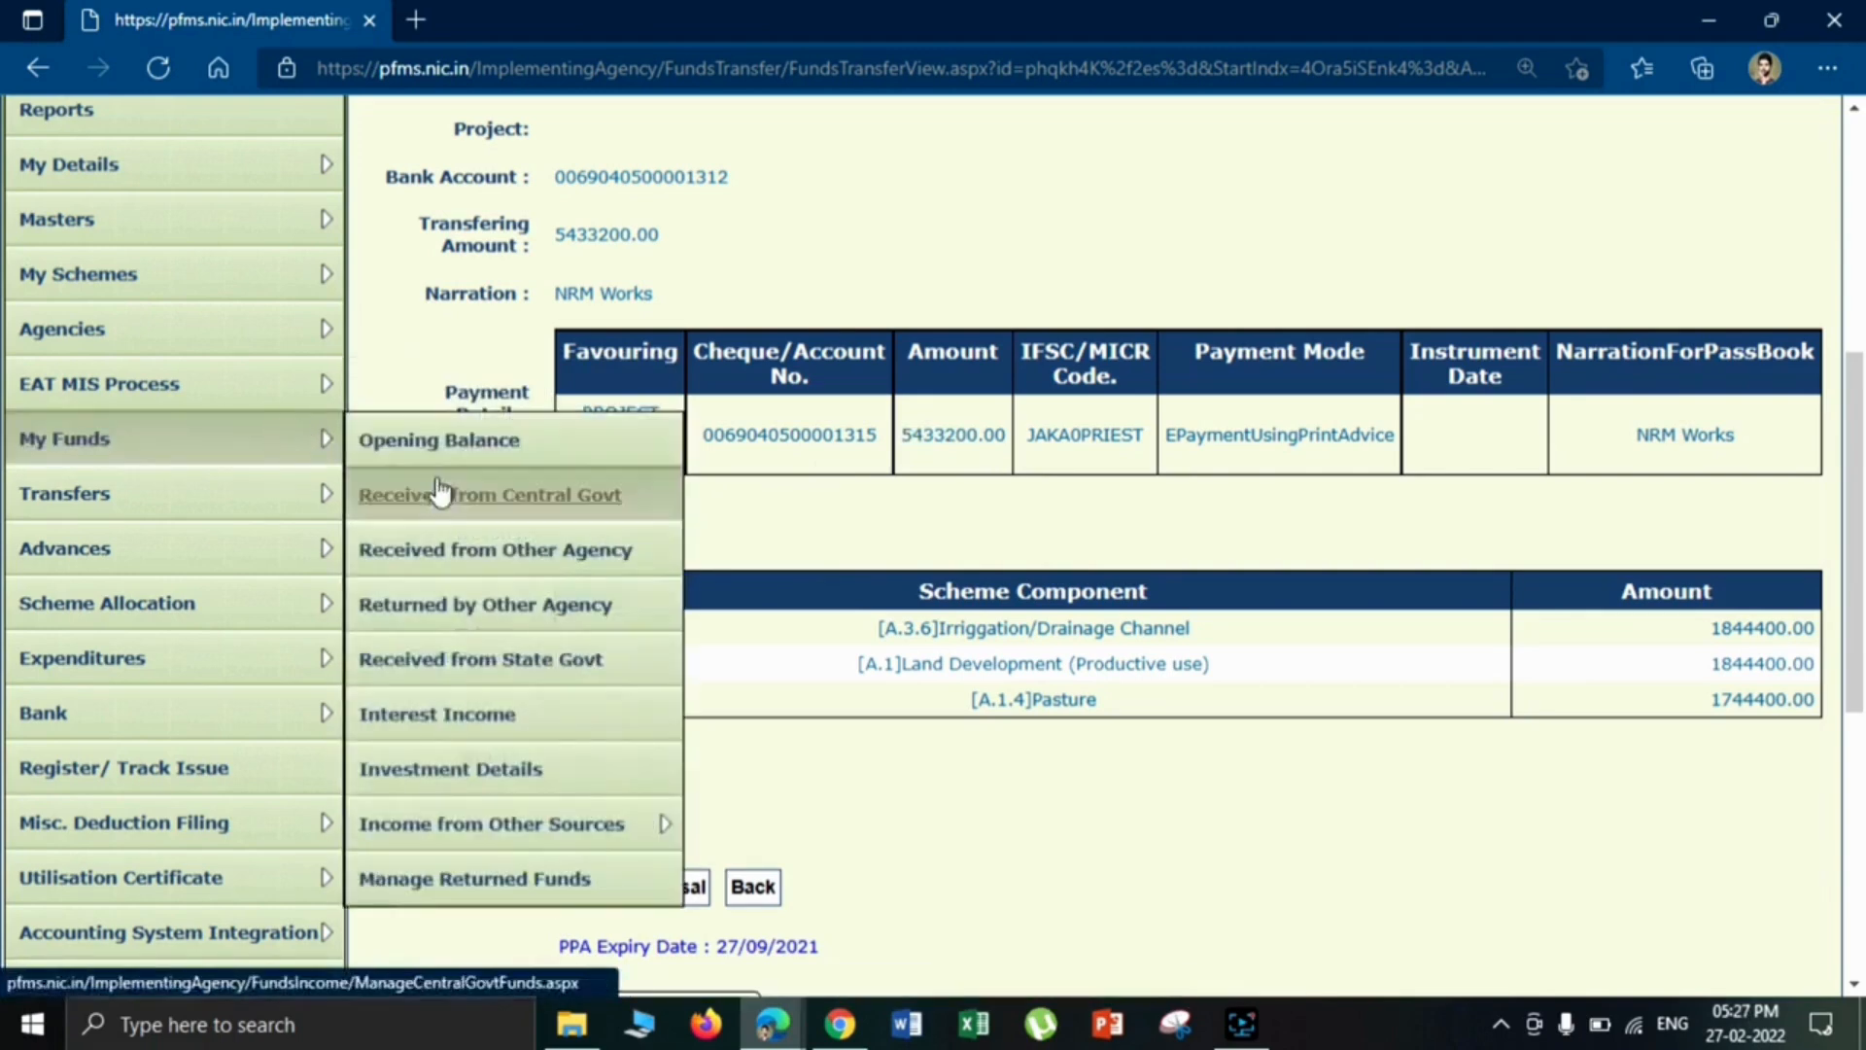
left_click(457, 561)
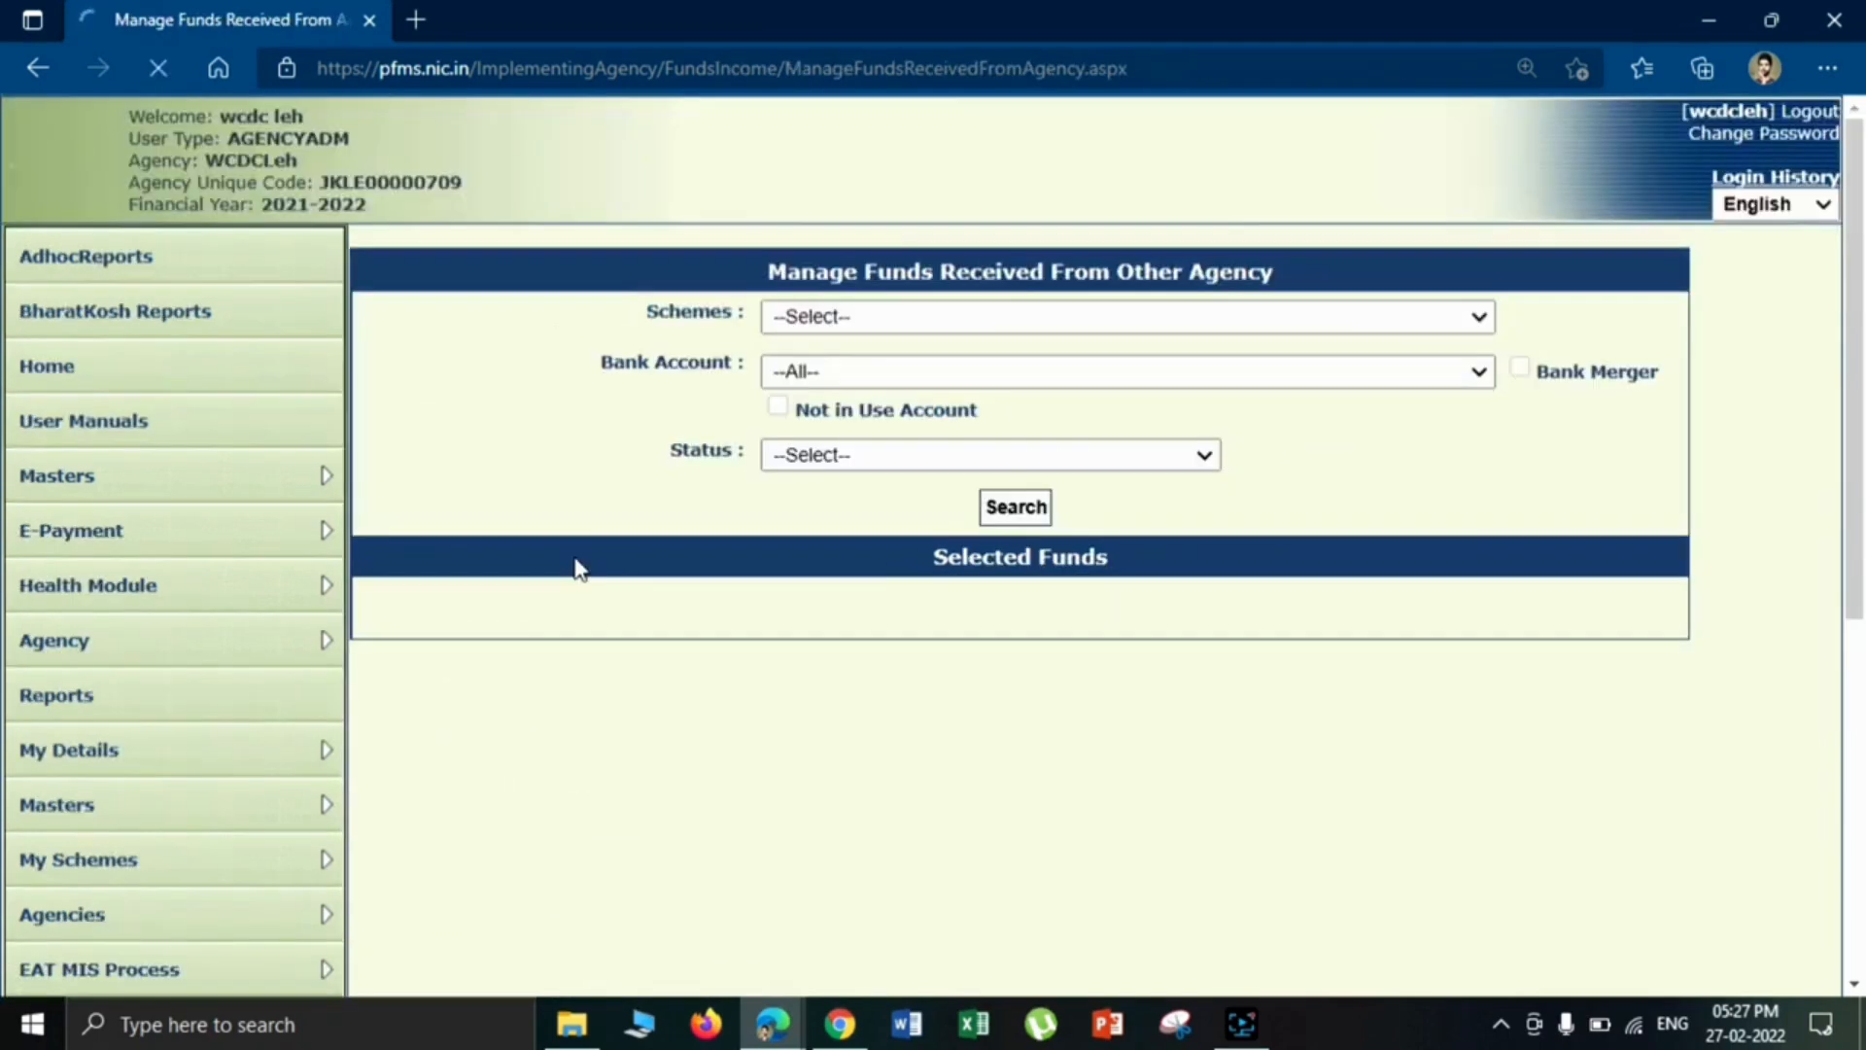
left_click(1067, 326)
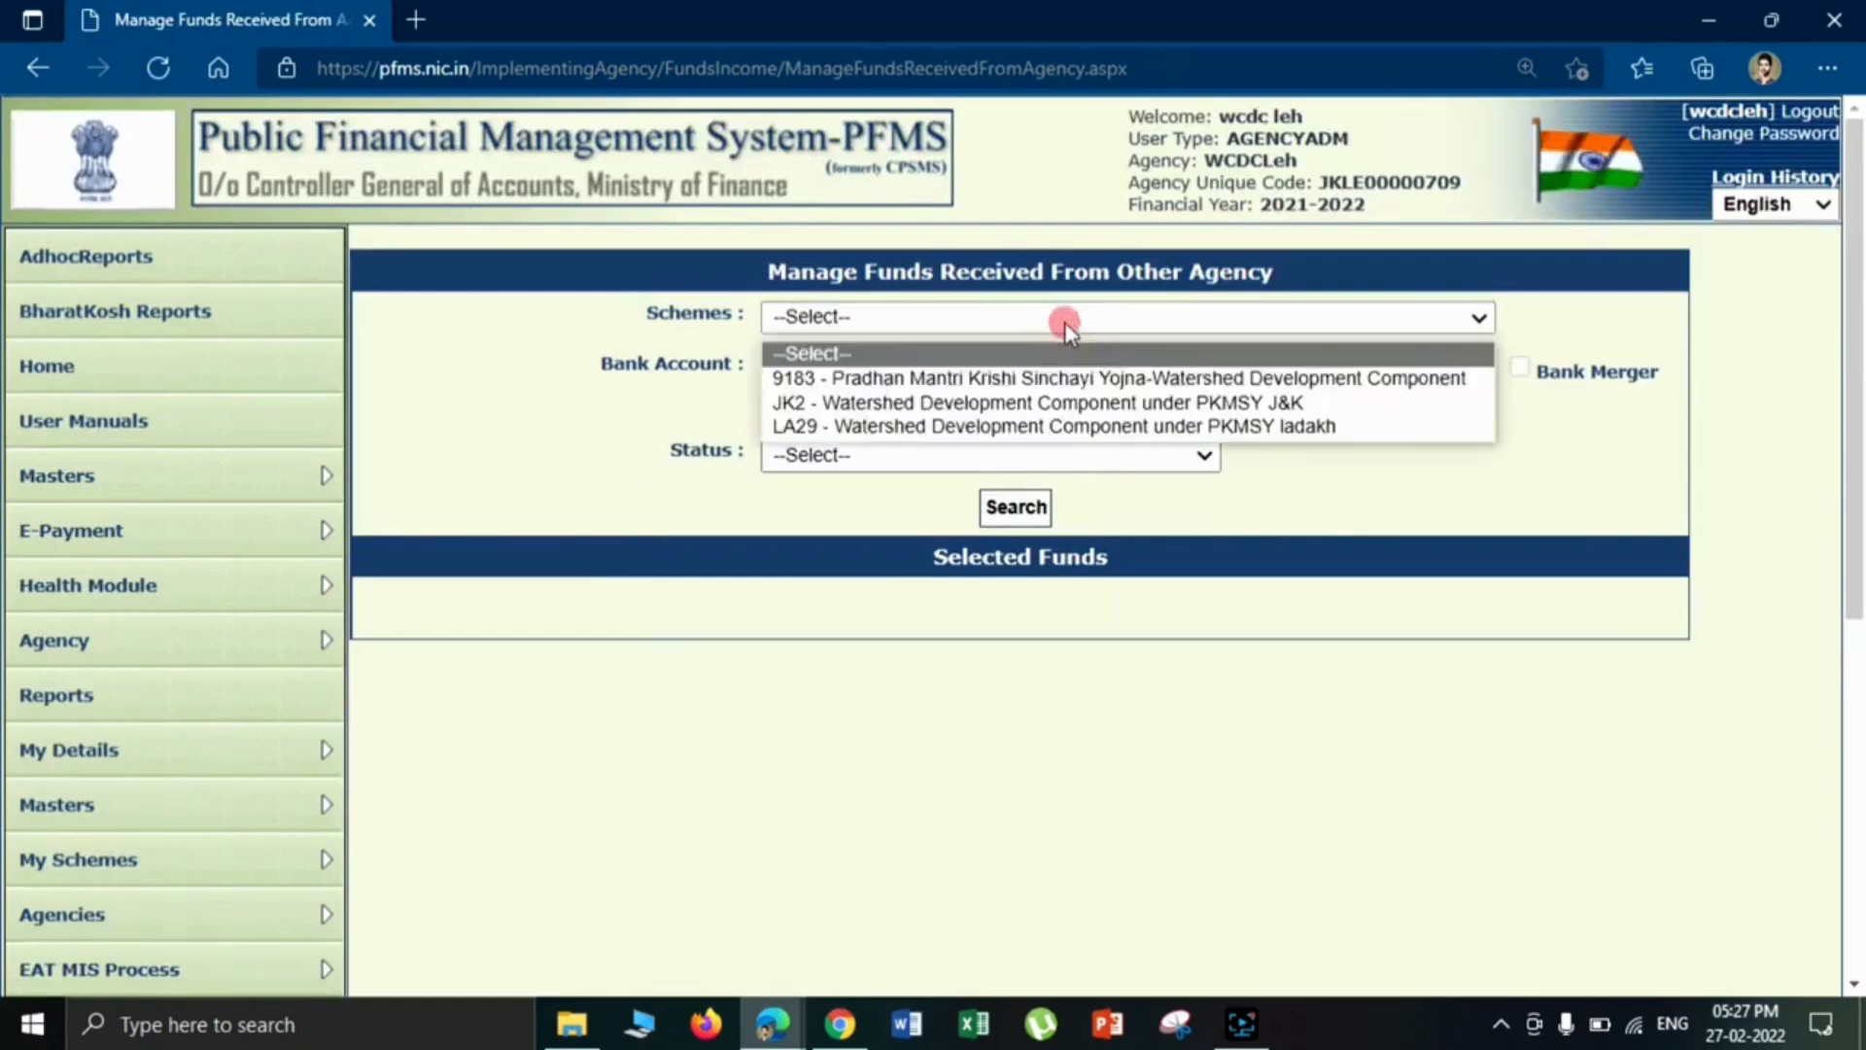
left_click(1066, 428)
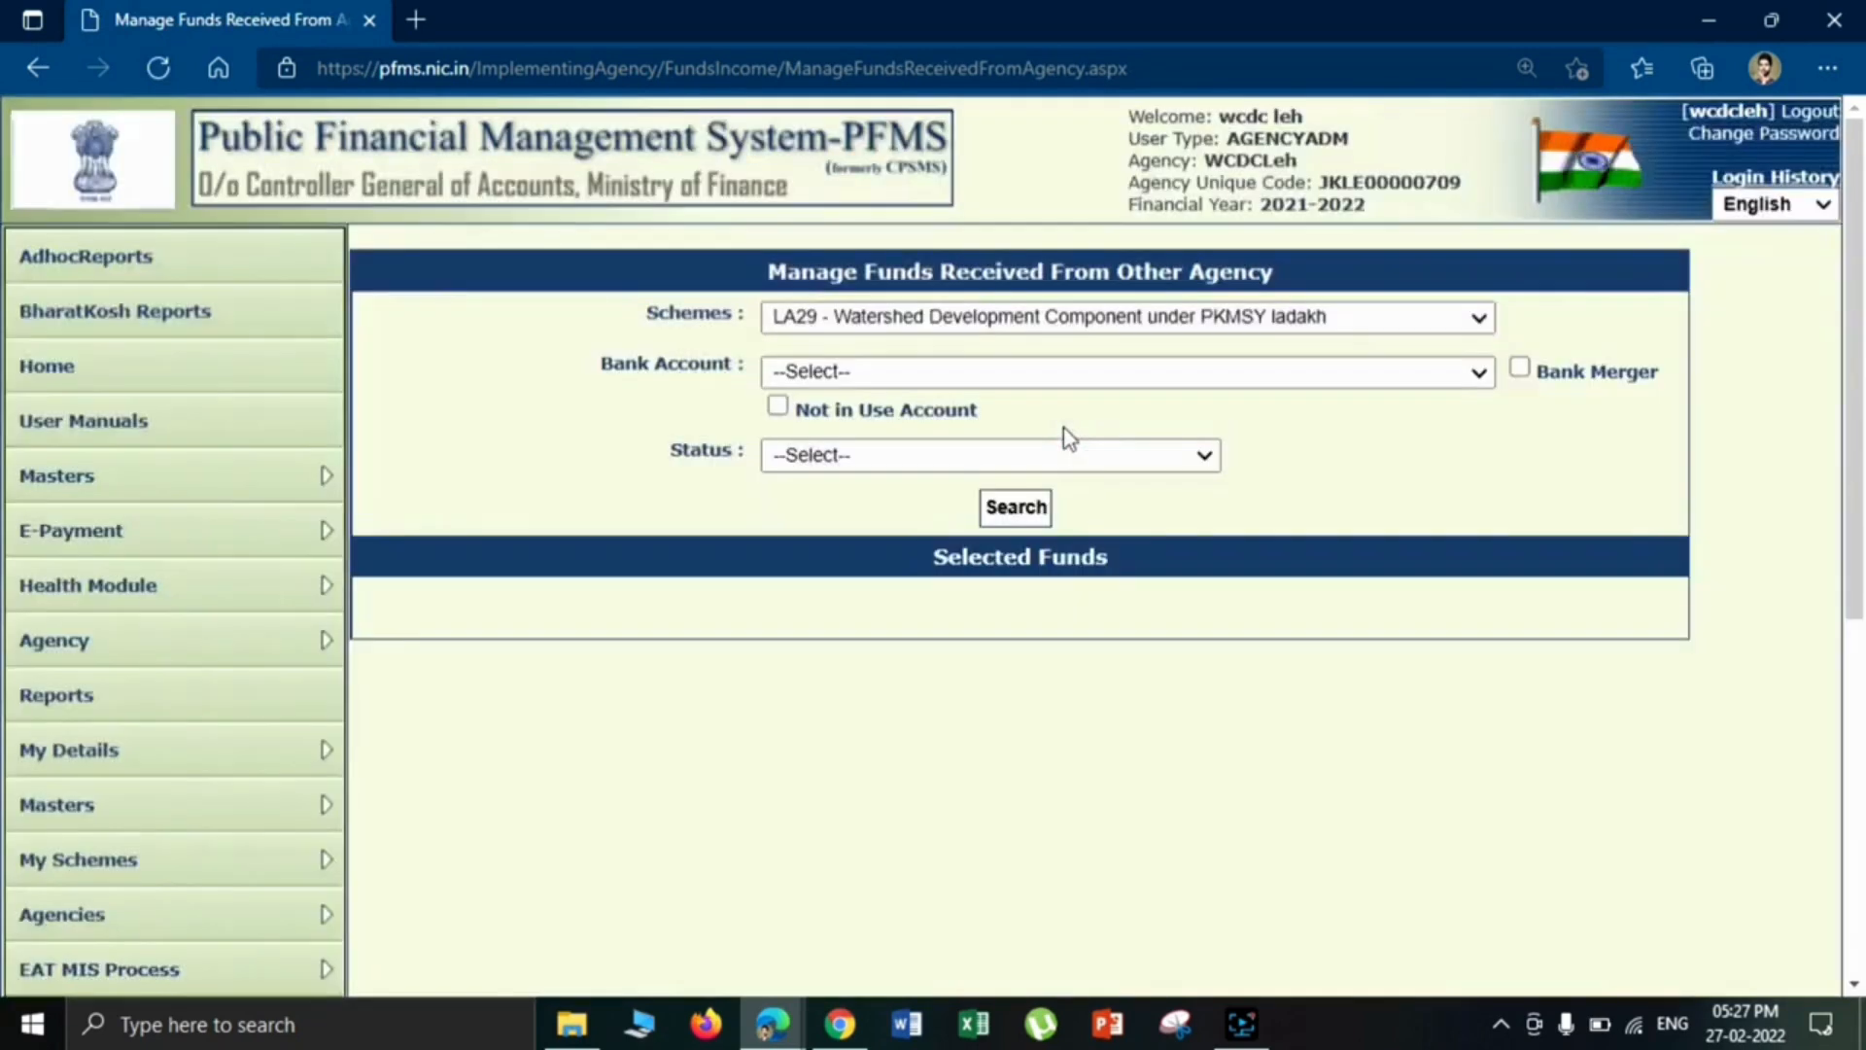
left_click(982, 361)
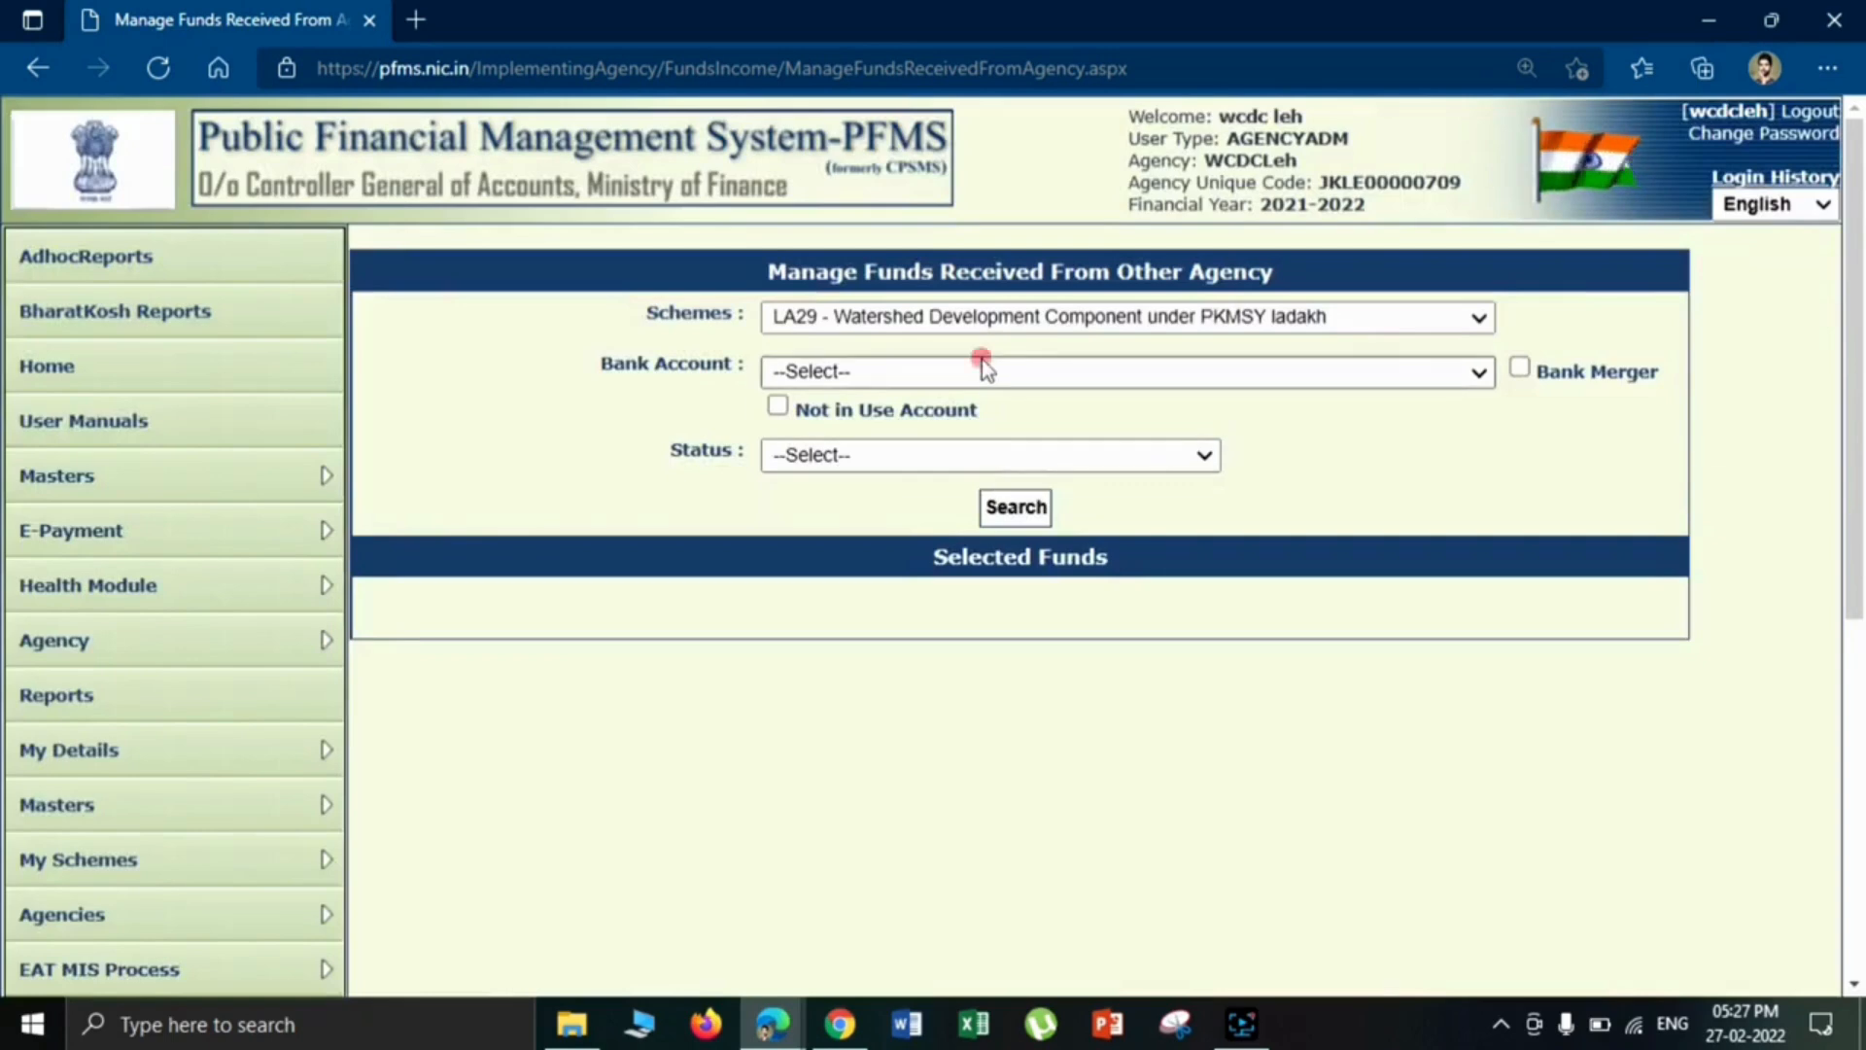
left_click(962, 436)
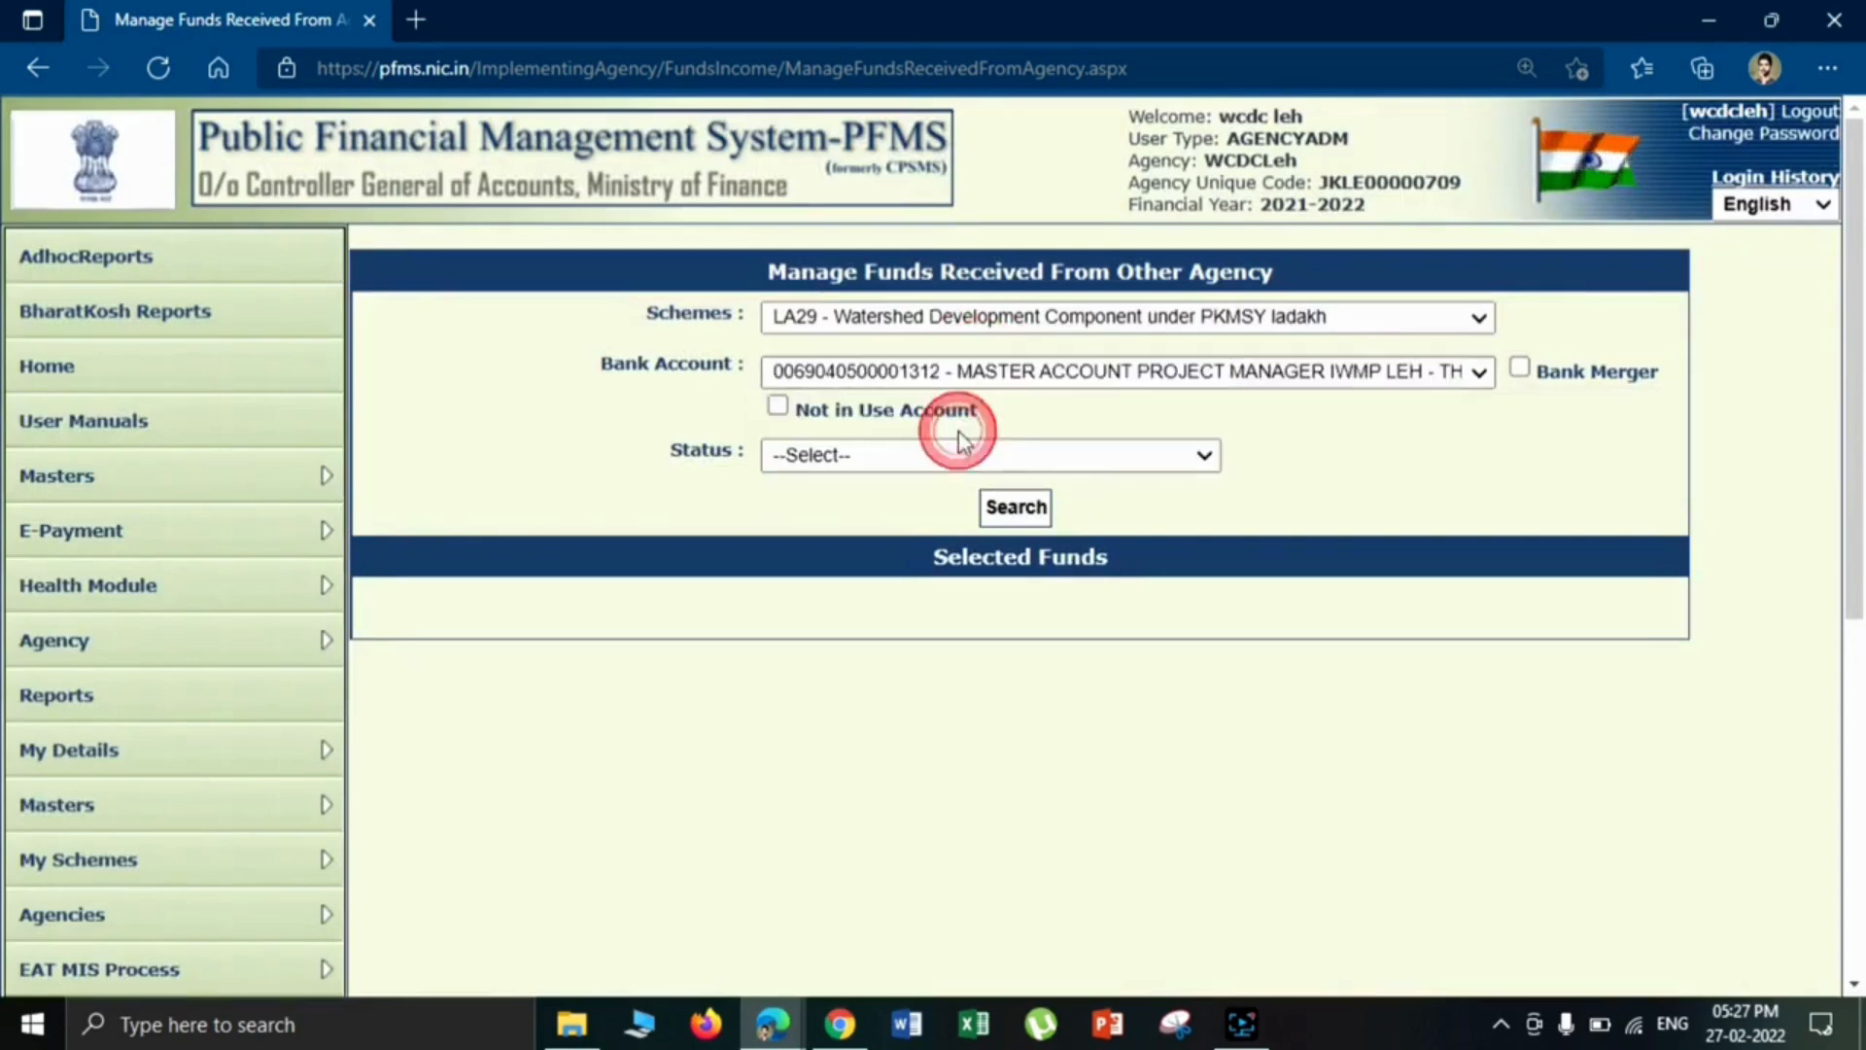
left_click(1019, 509)
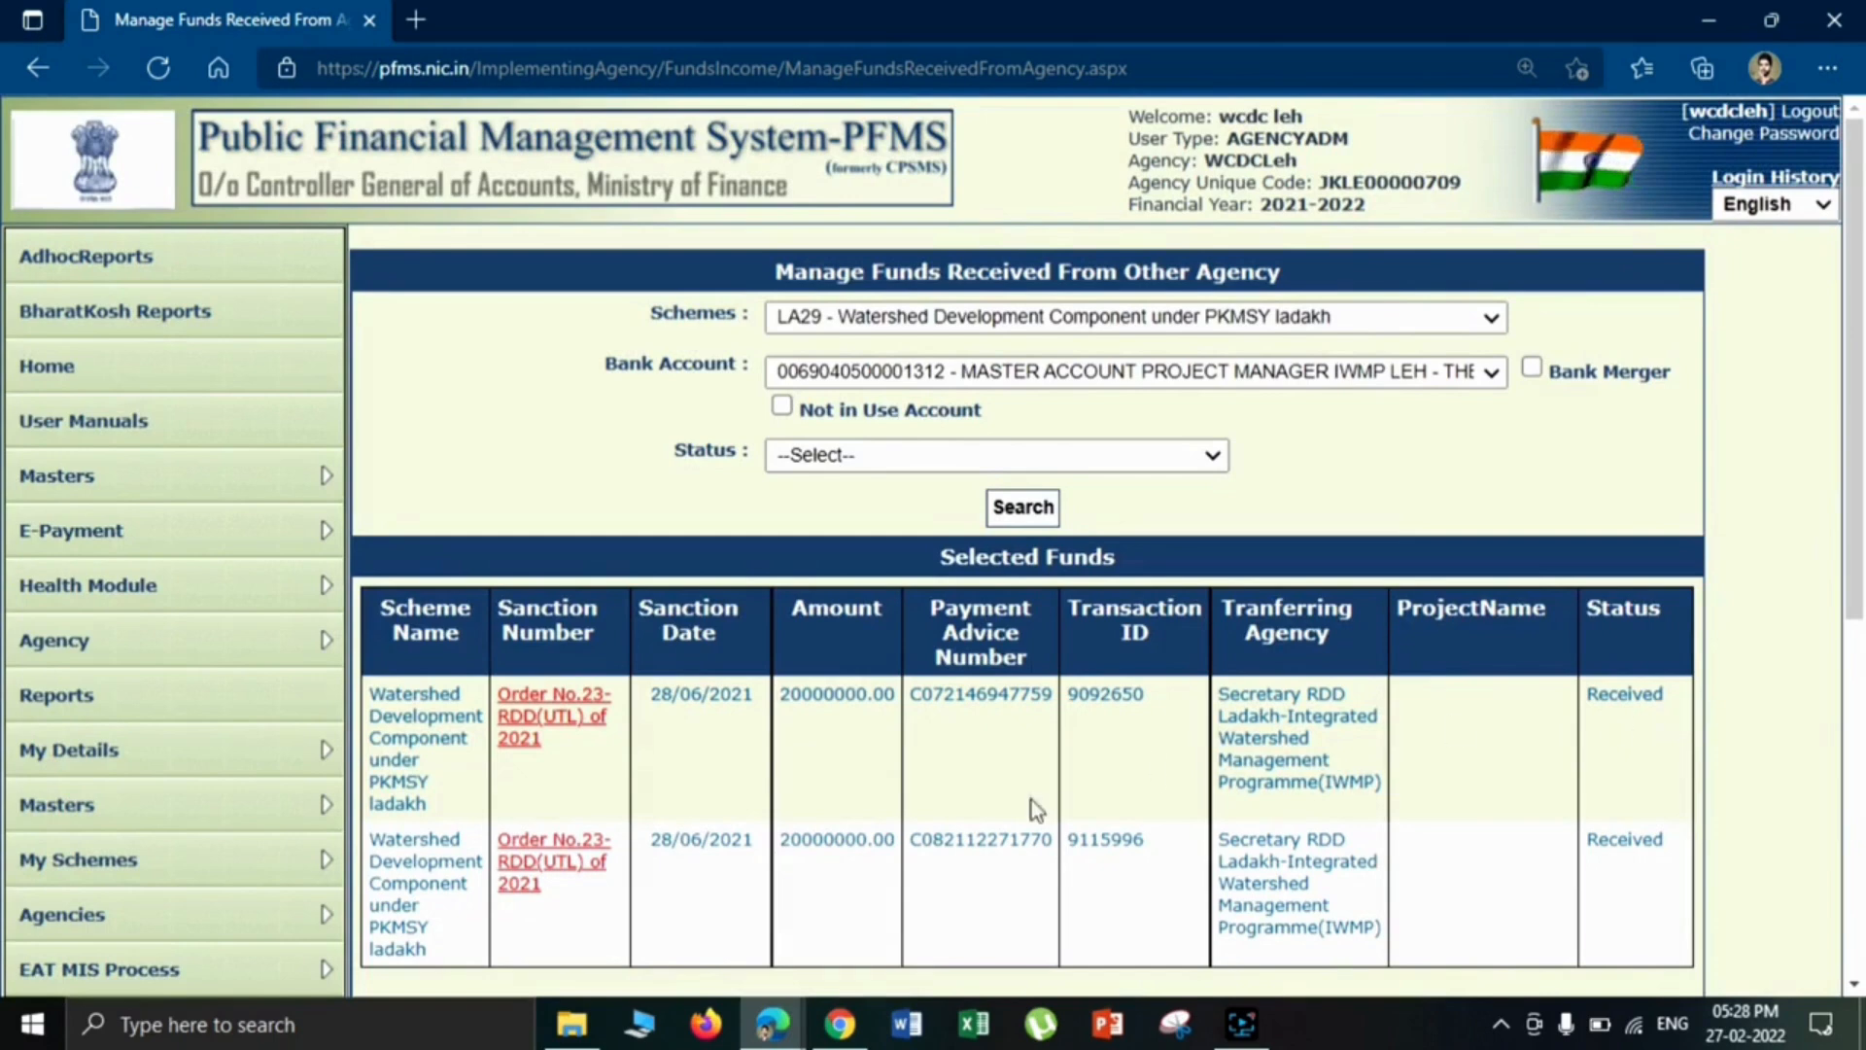
- Open the first received fund's sanction and review its amount, instrument details, bank details and fund return option
left_click(569, 721)
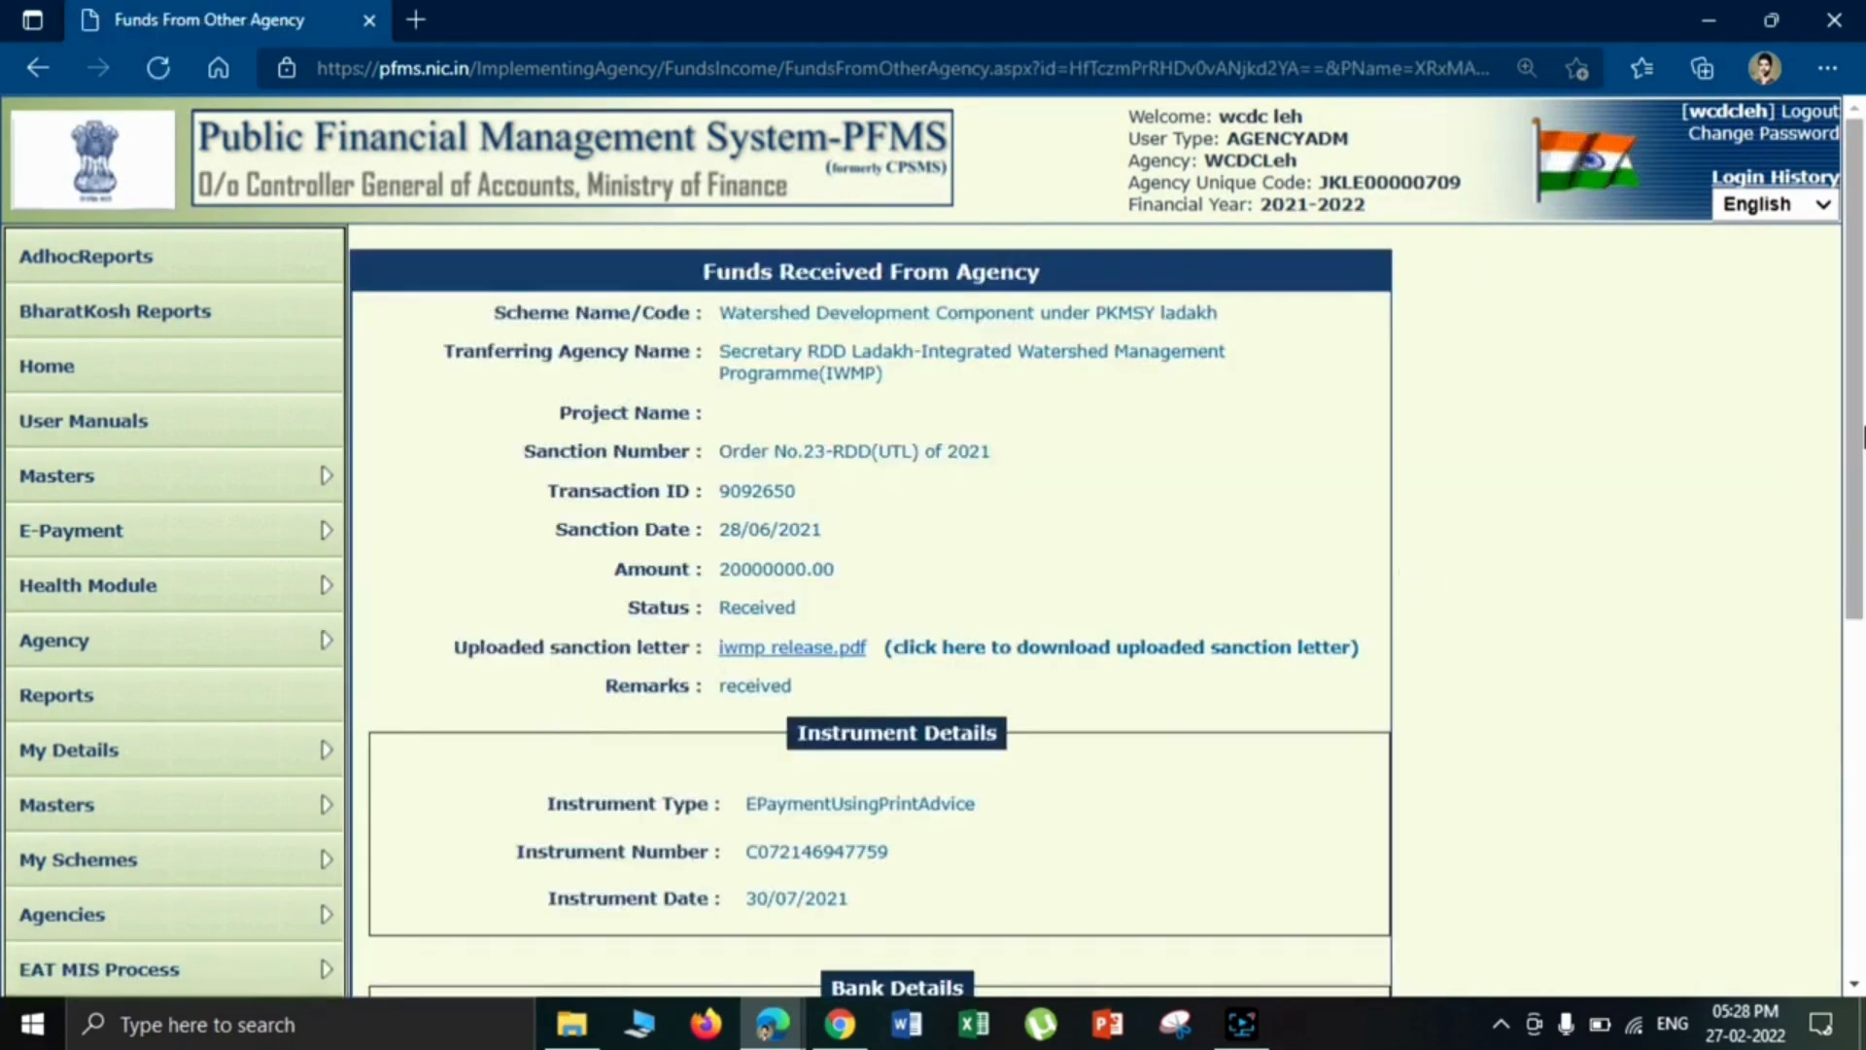
left_click_drag(1855, 426, 1475, 696)
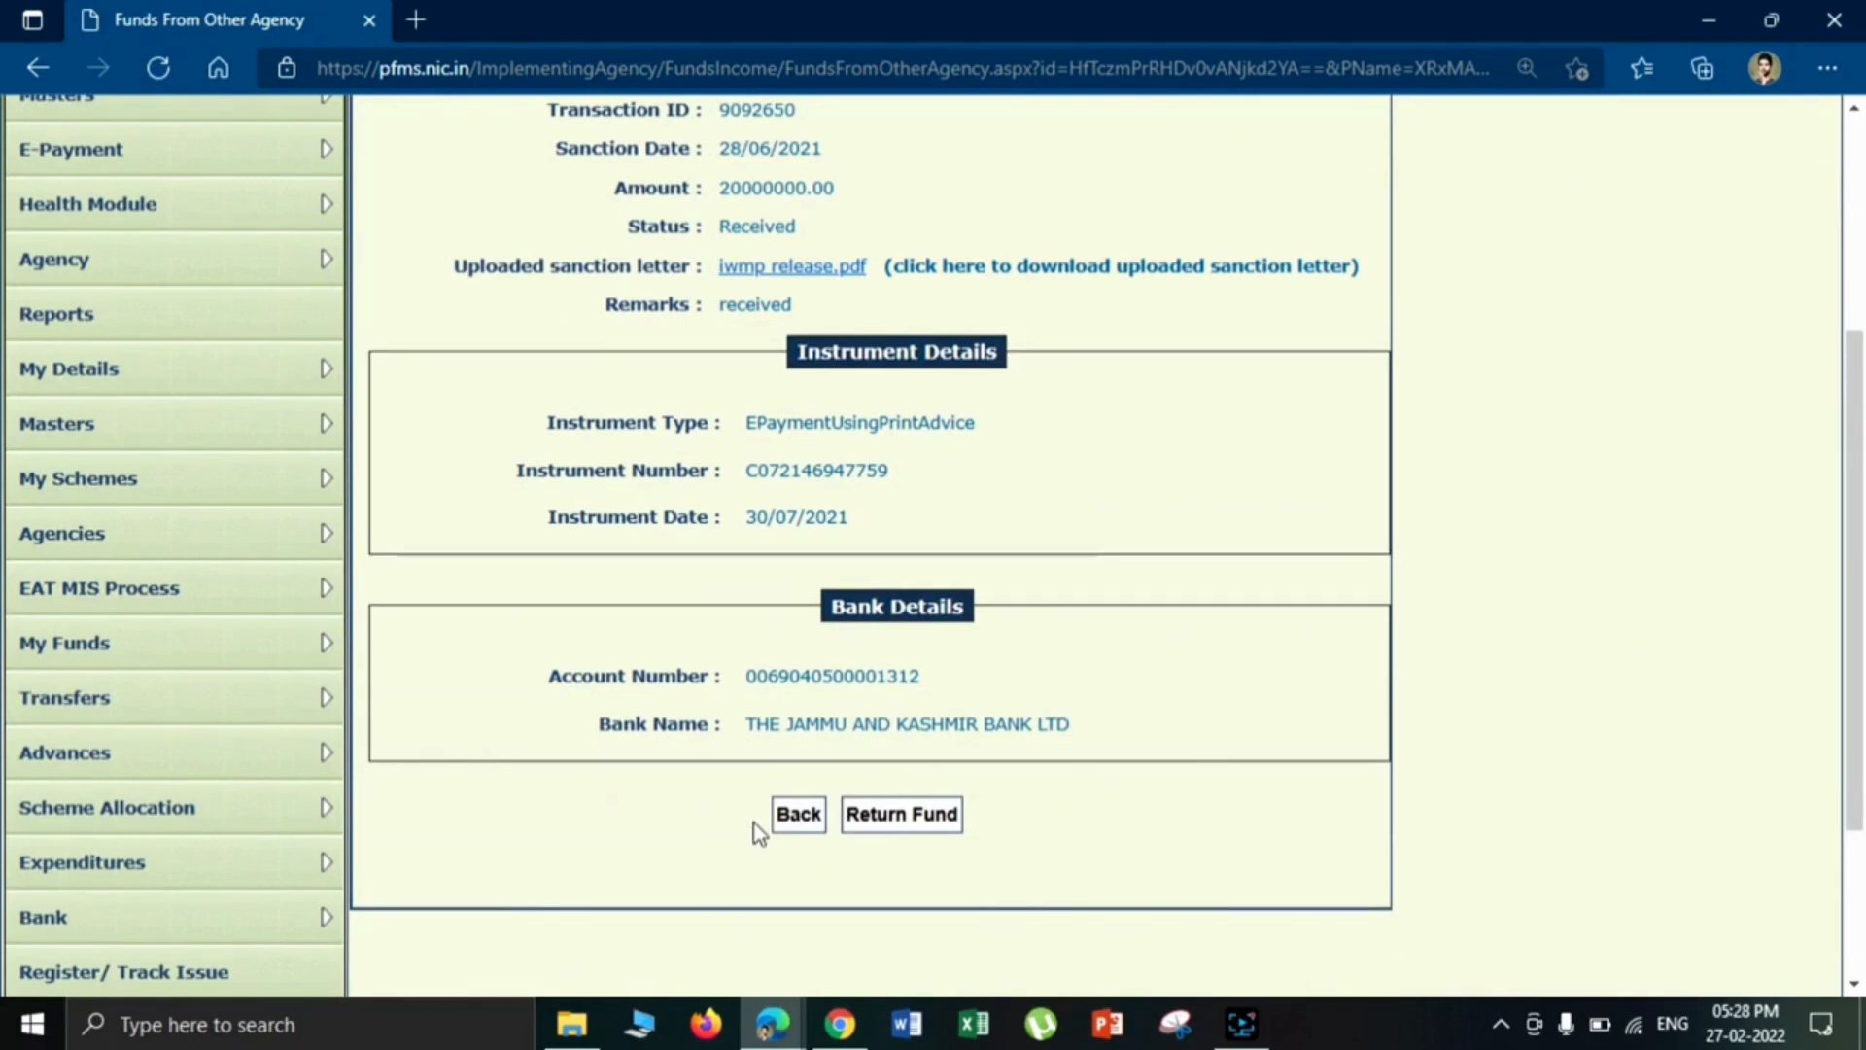
left_click(723, 191)
left_click_drag(723, 191, 809, 196)
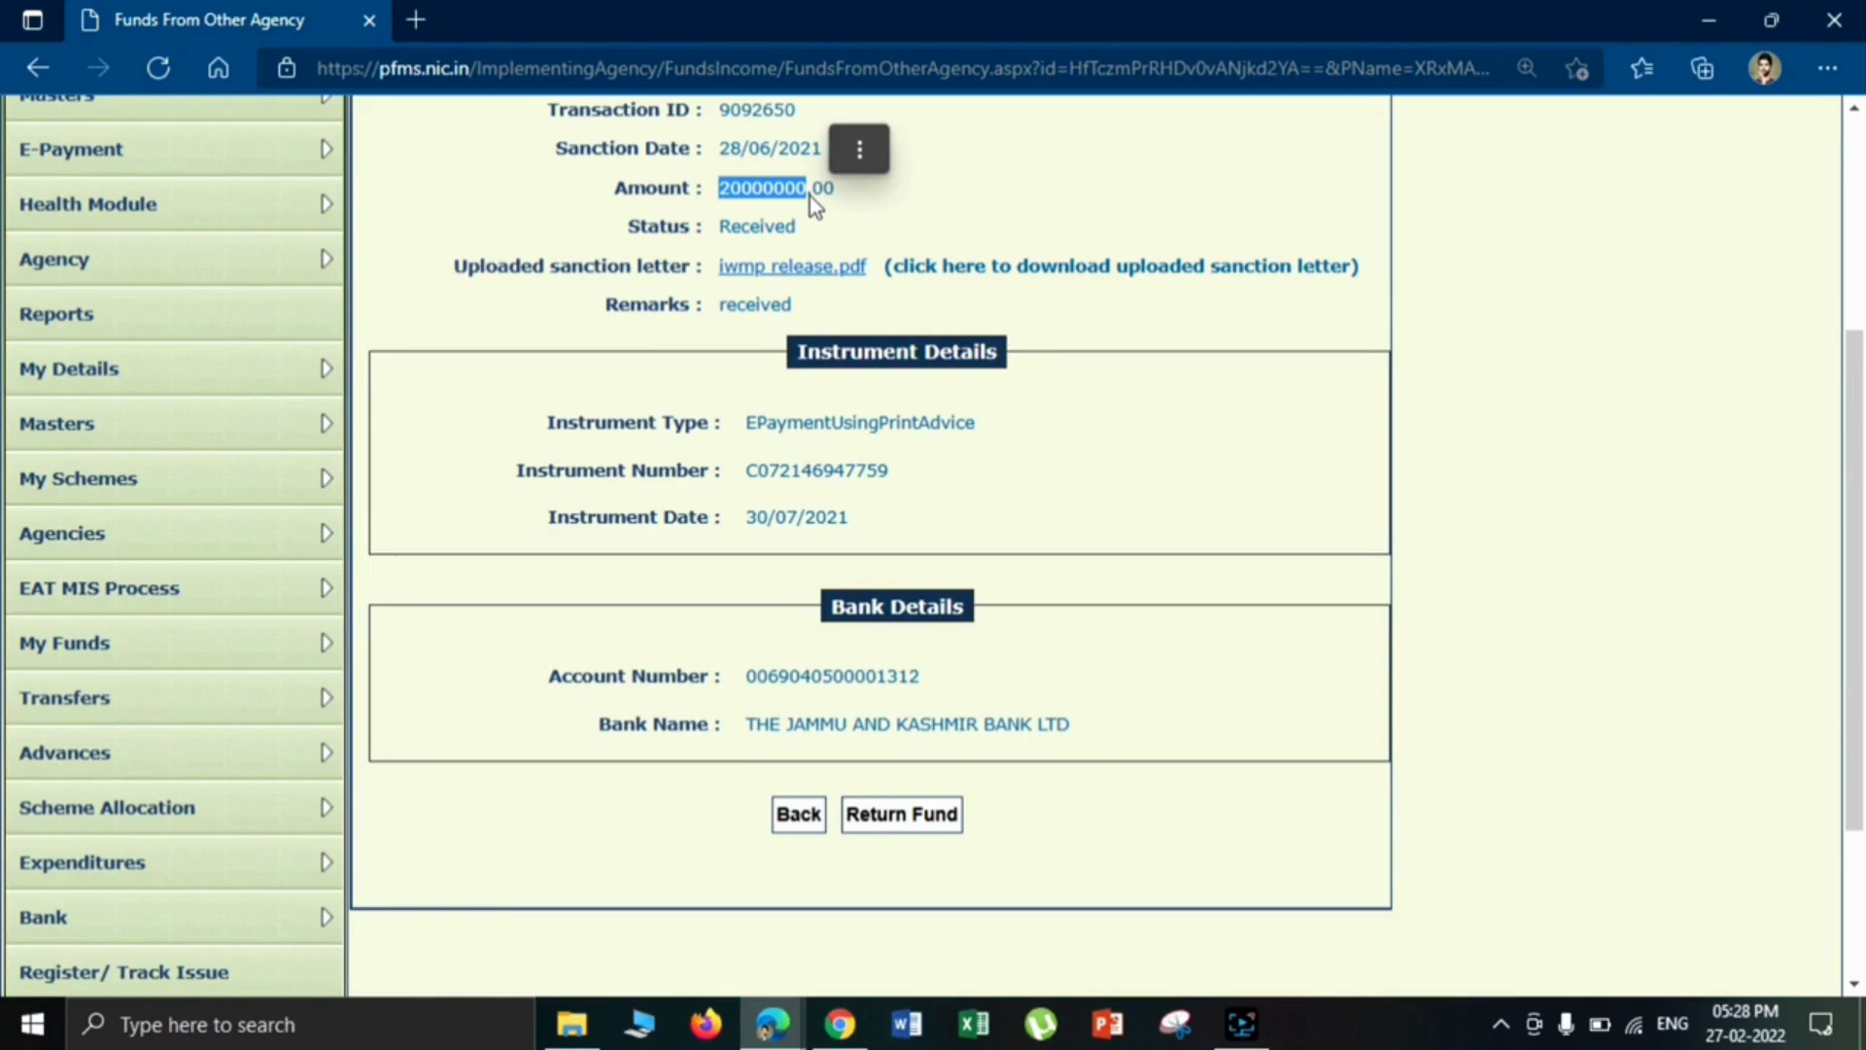
left_click(919, 445)
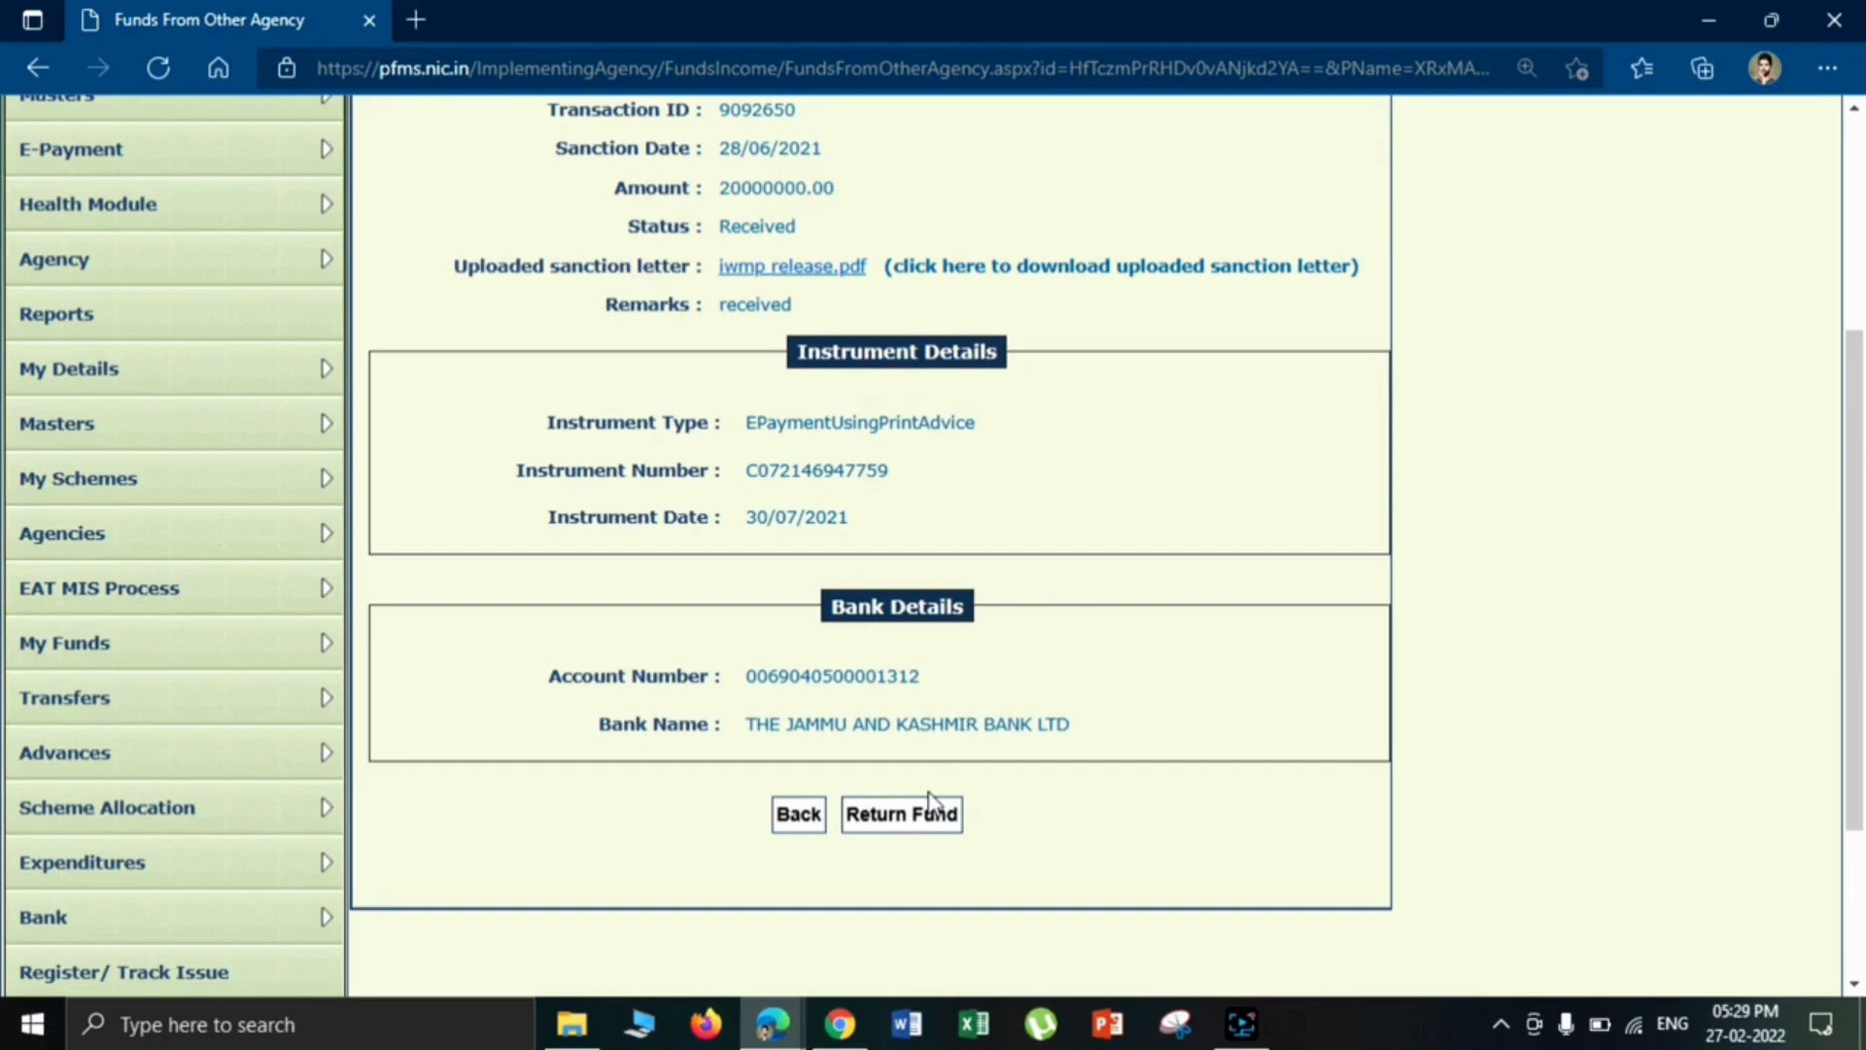
left_click_drag(1853, 584, 1859, 371)
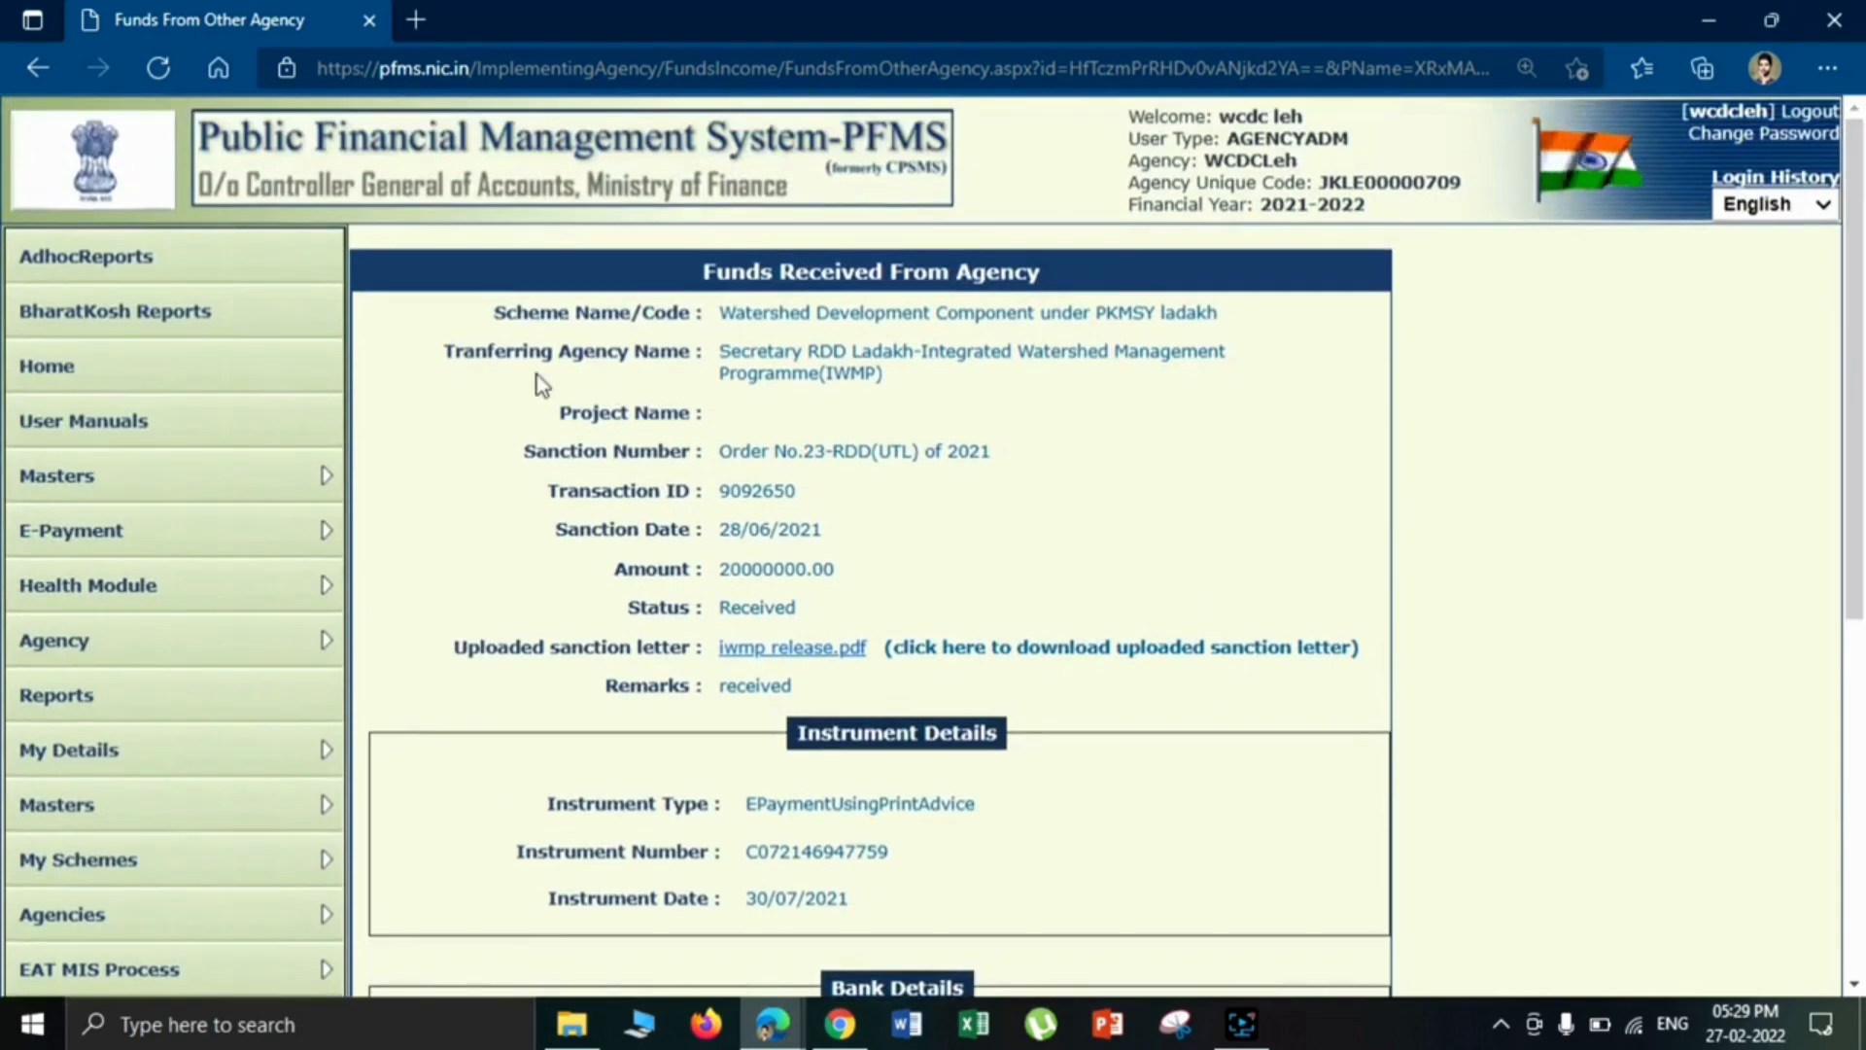
- Return to the home page and log out of the agency account
left_click(325, 366)
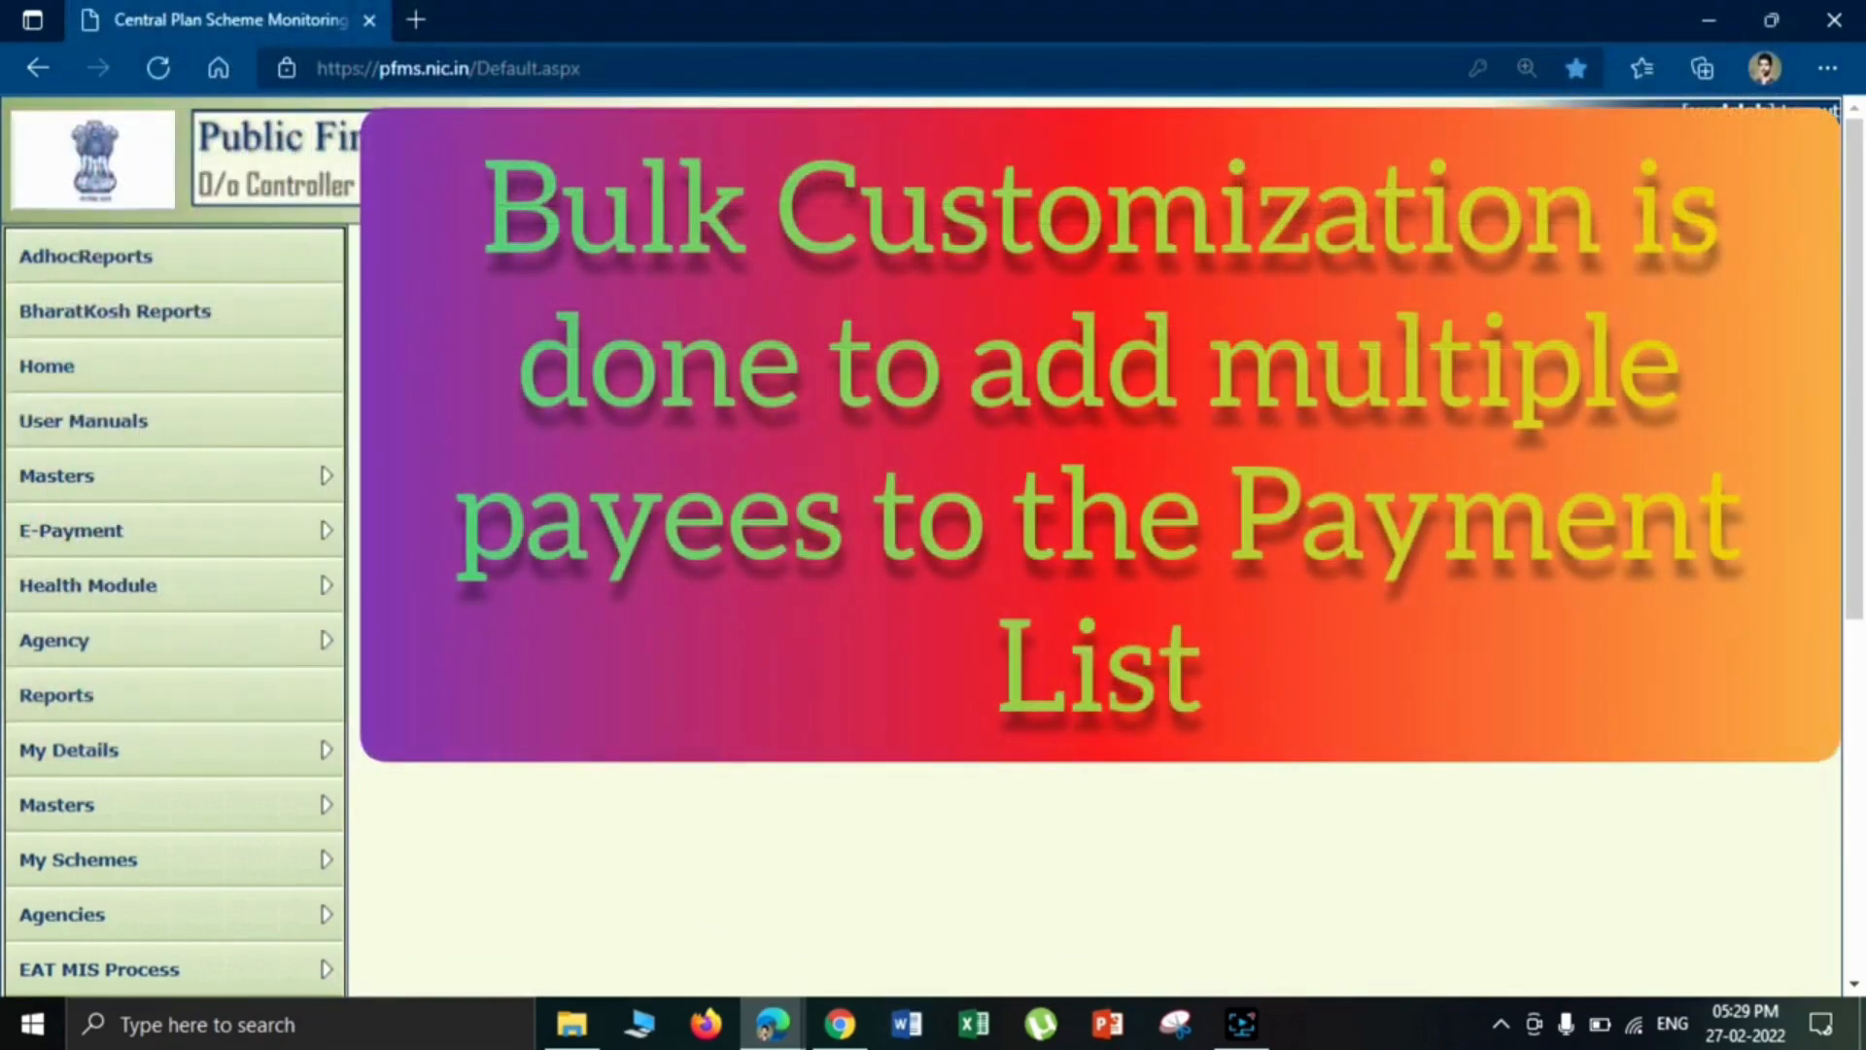
left_click(1810, 112)
left_click(1758, 127)
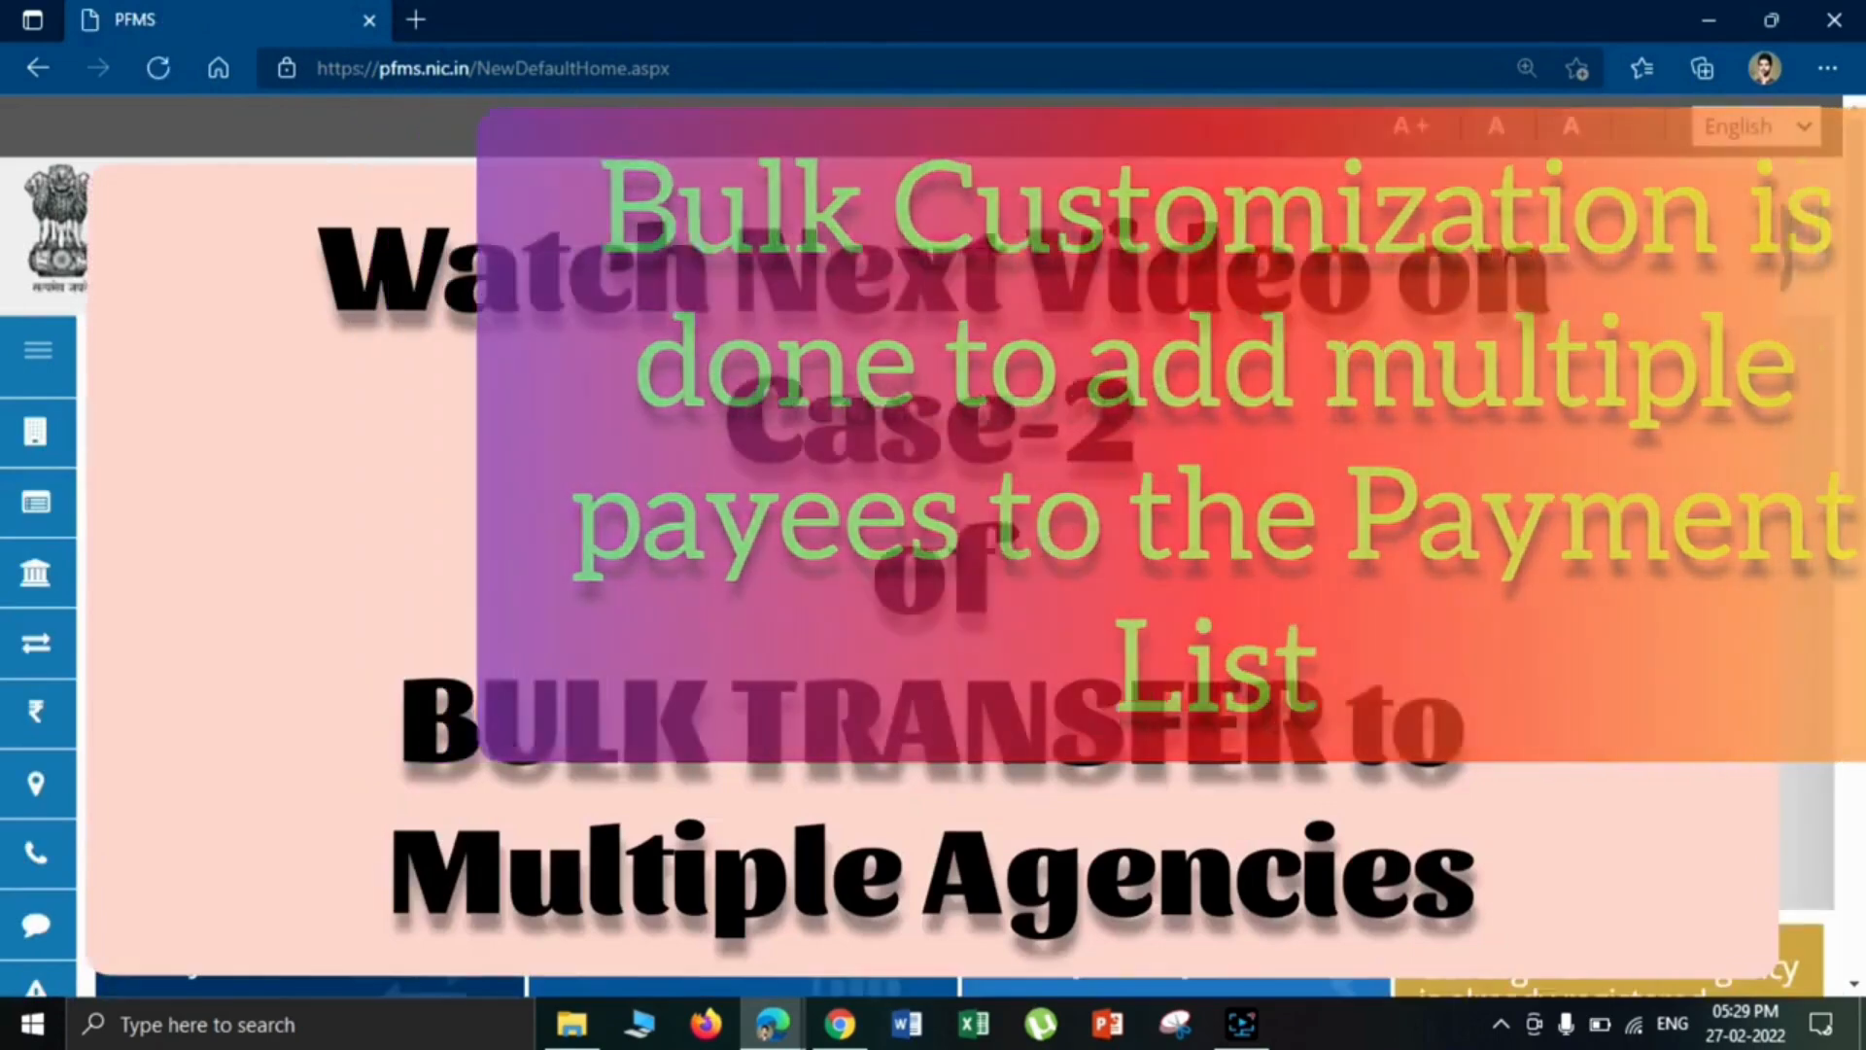